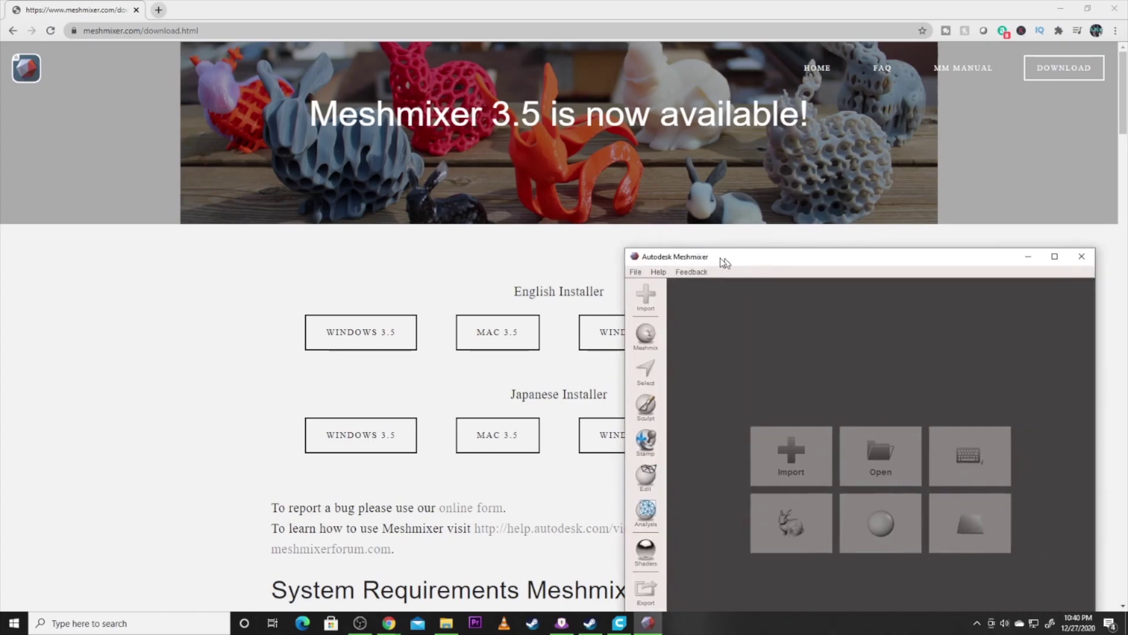
Step: Maximize the Meshmixer window and load HelmetV.stl from the file folder
left_click_drag(725, 259, 417, 0)
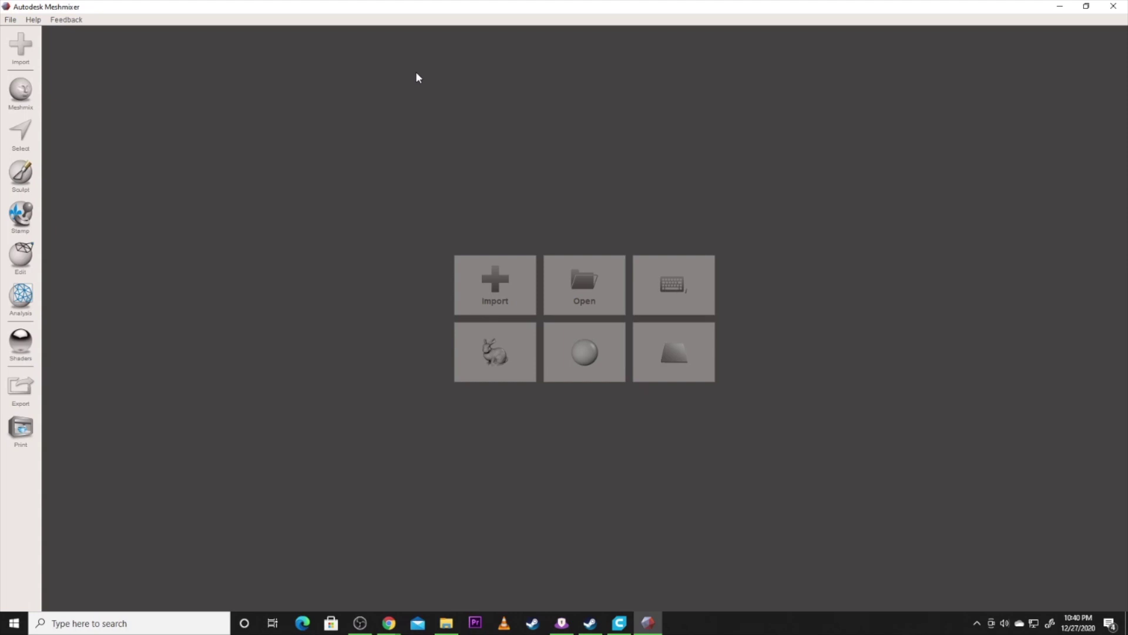
left_click(448, 626)
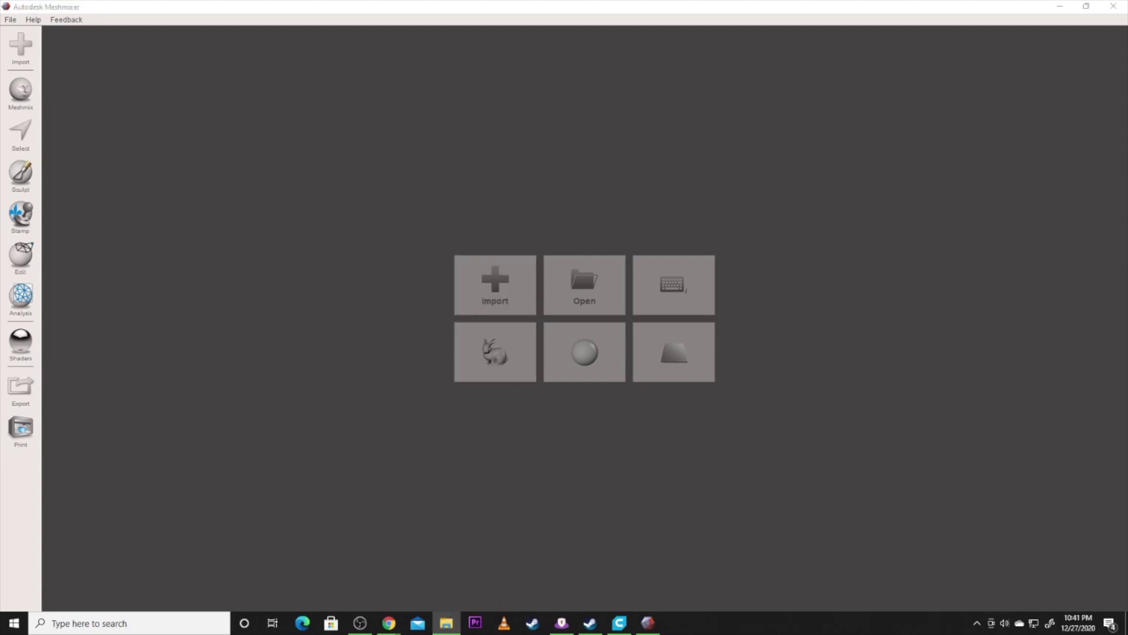
left_click_drag(734, 588, 470, 231)
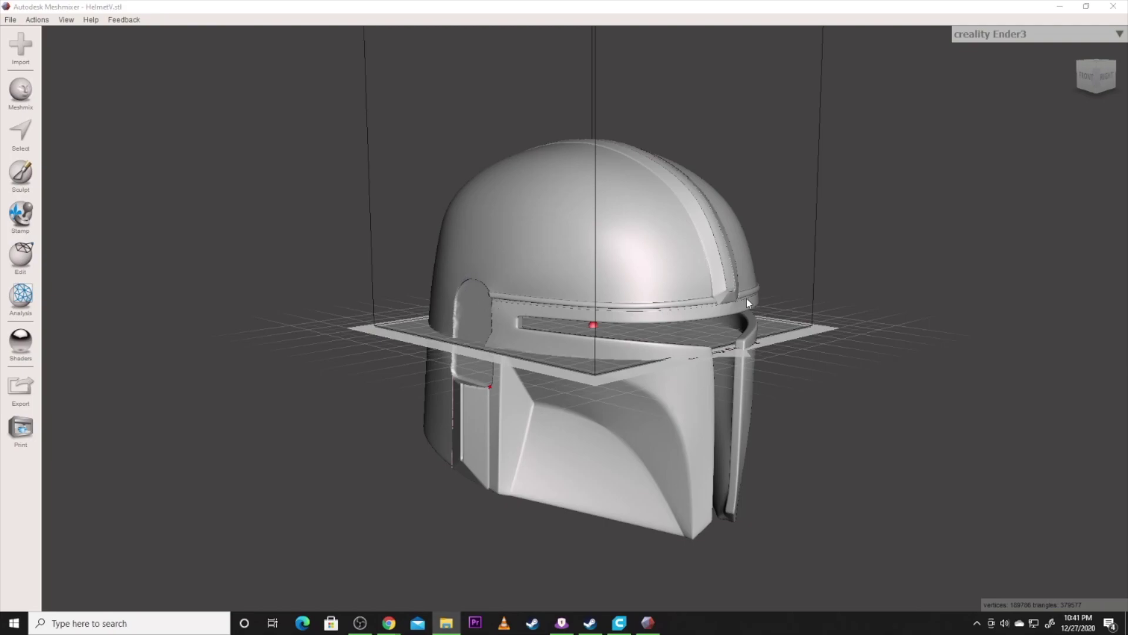
left_click(744, 319)
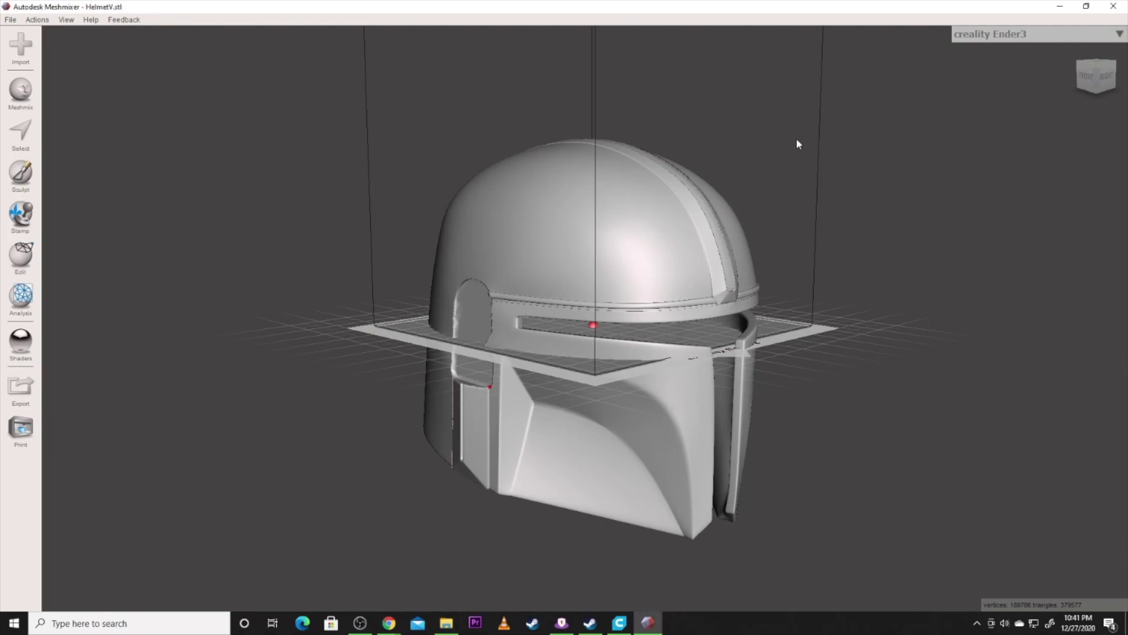
left_click(63, 19)
mouse_move(42, 25)
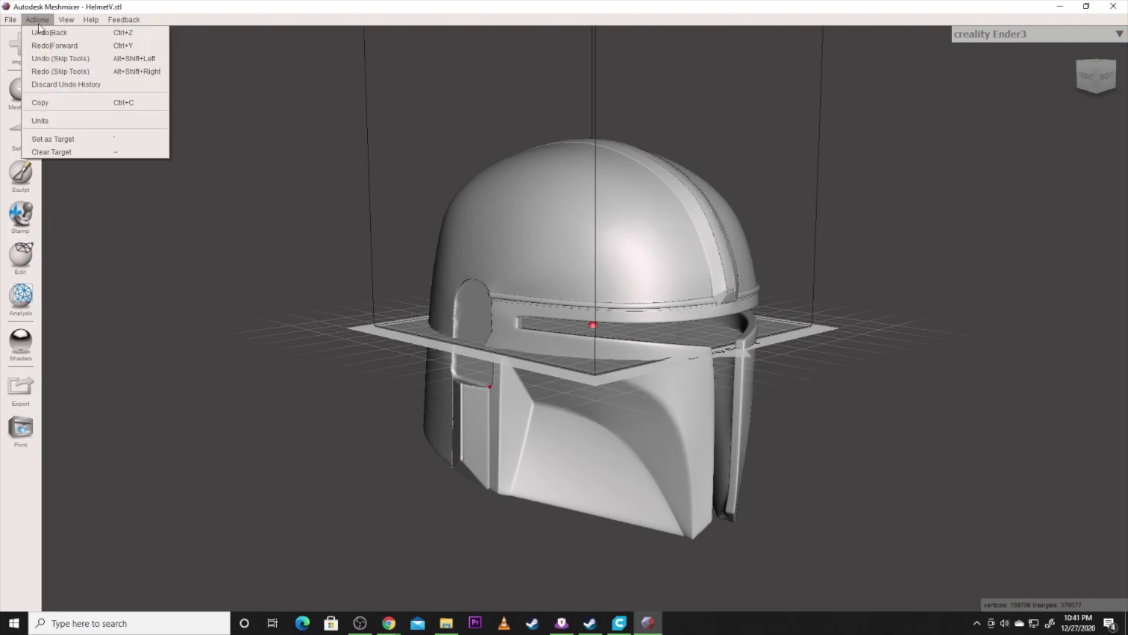
mouse_move(95, 21)
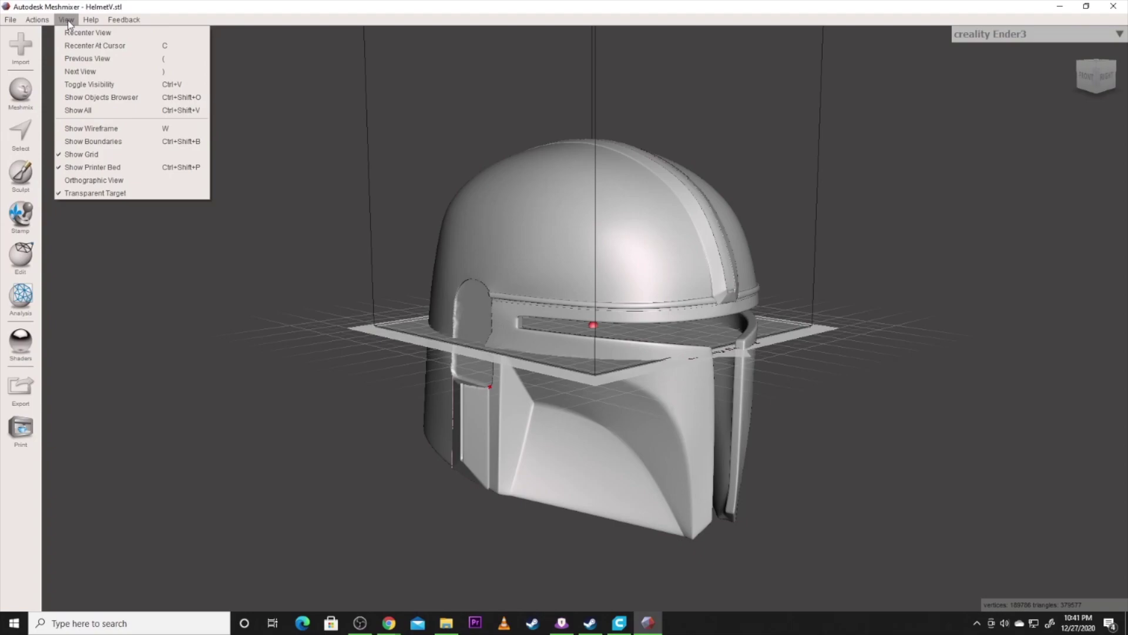
left_click(1003, 77)
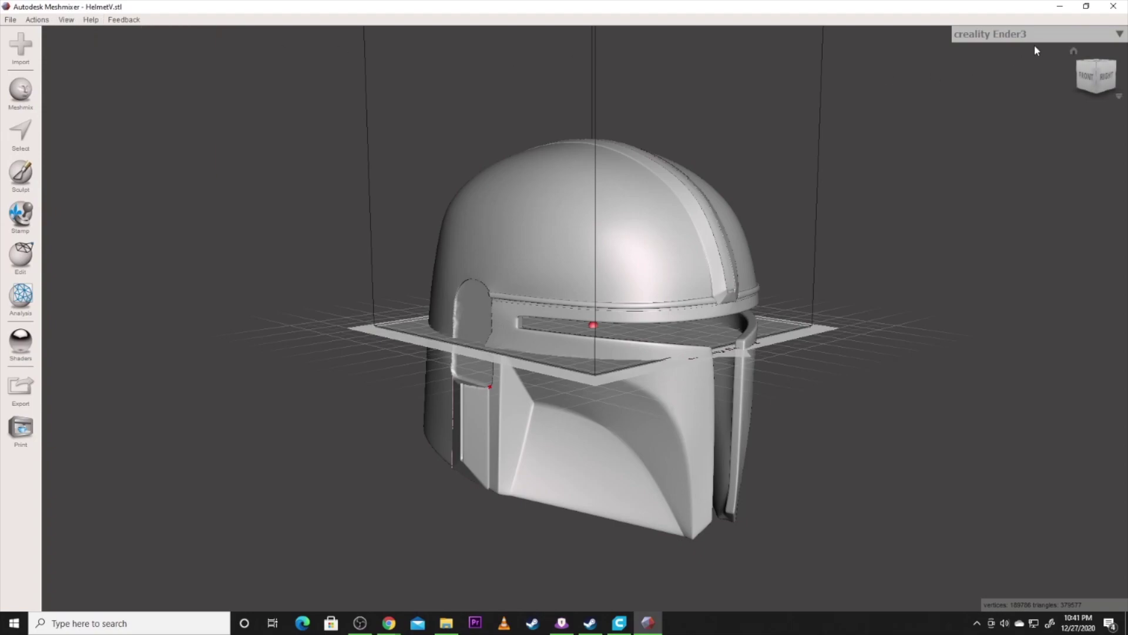
Step: Examine the available printers, the printer preferences, the form for adding a printer and the creality models
left_click(1120, 35)
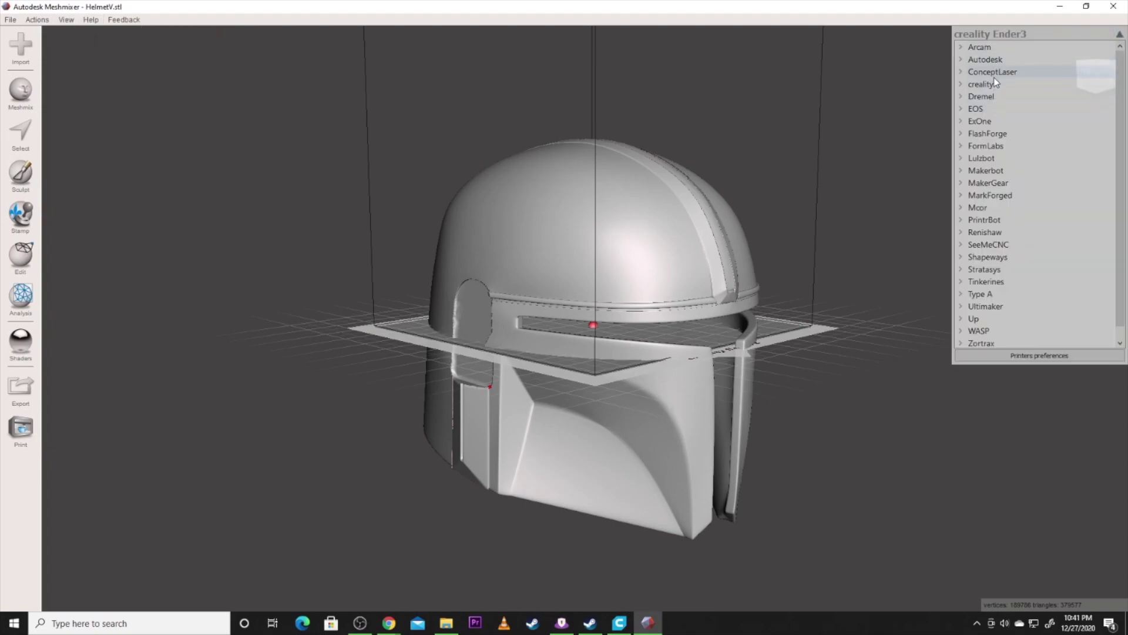
left_click(994, 357)
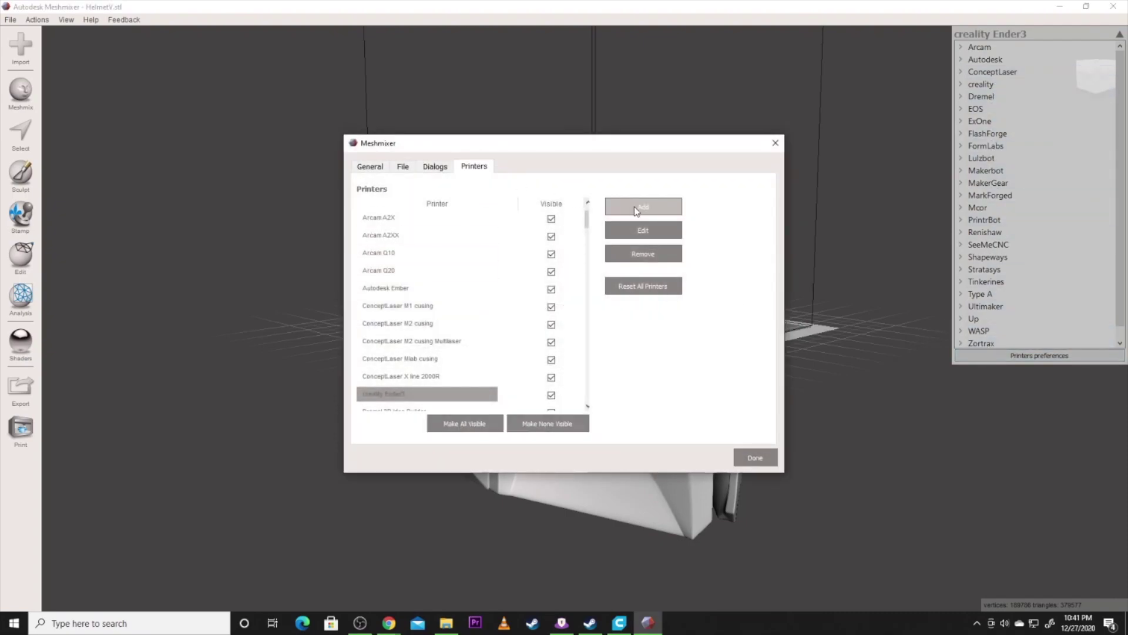
left_click(455, 389)
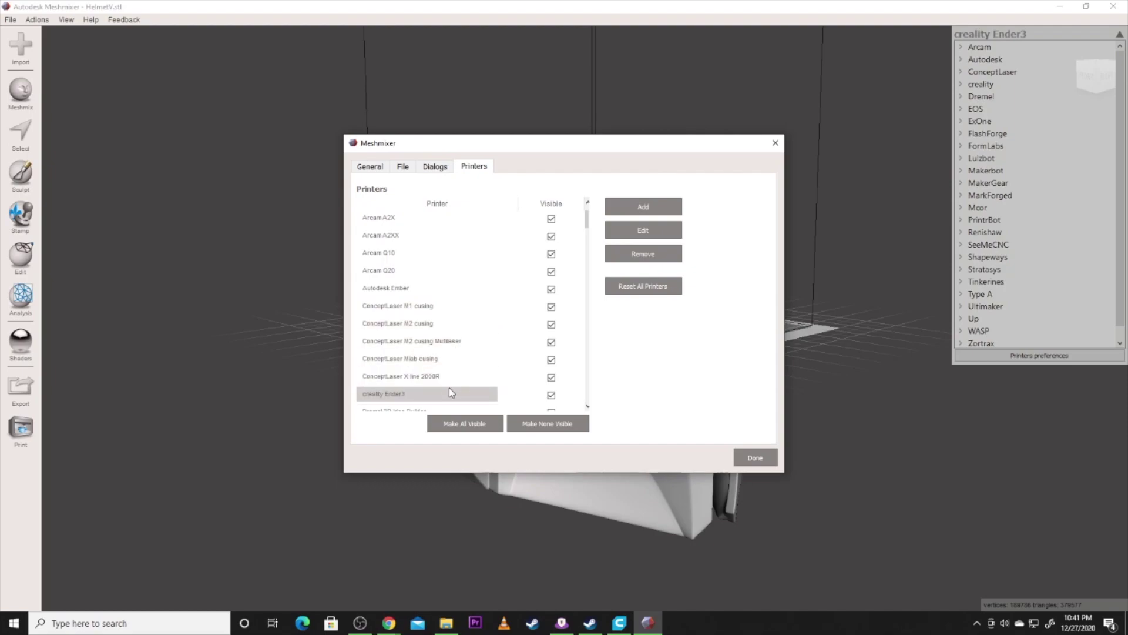
left_click_drag(454, 395, 510, 396)
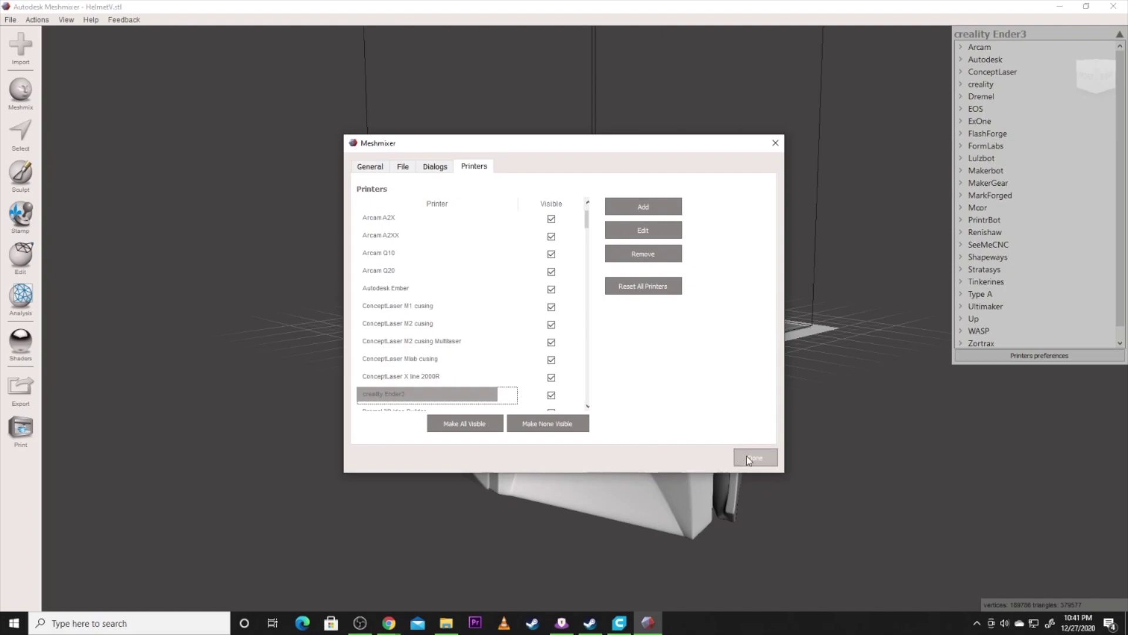
left_click(643, 207)
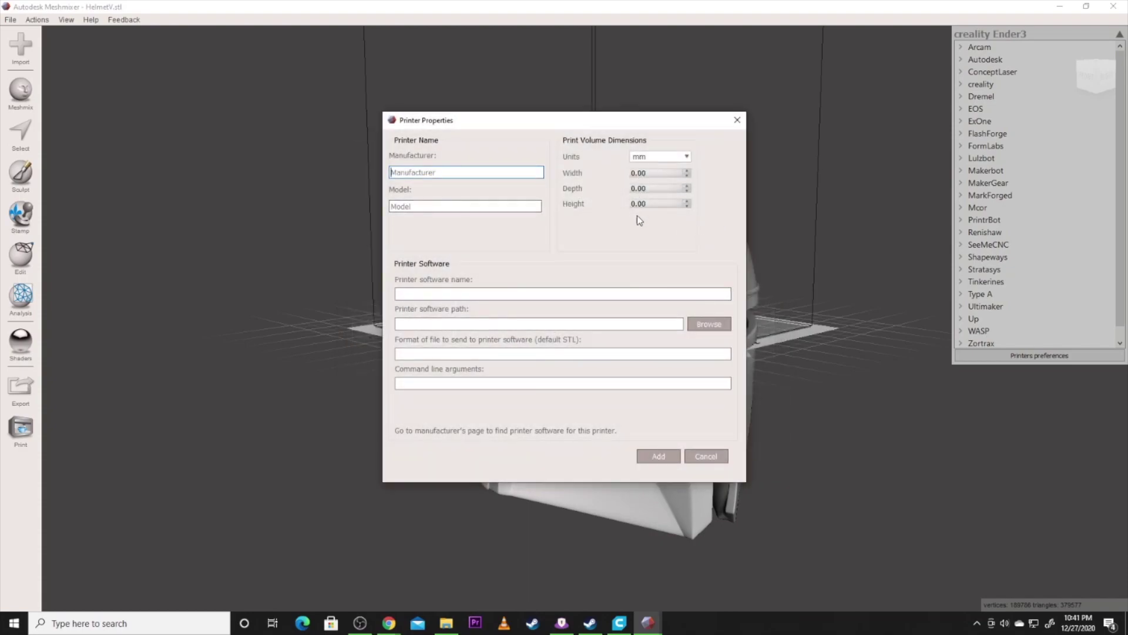
left_click(713, 458)
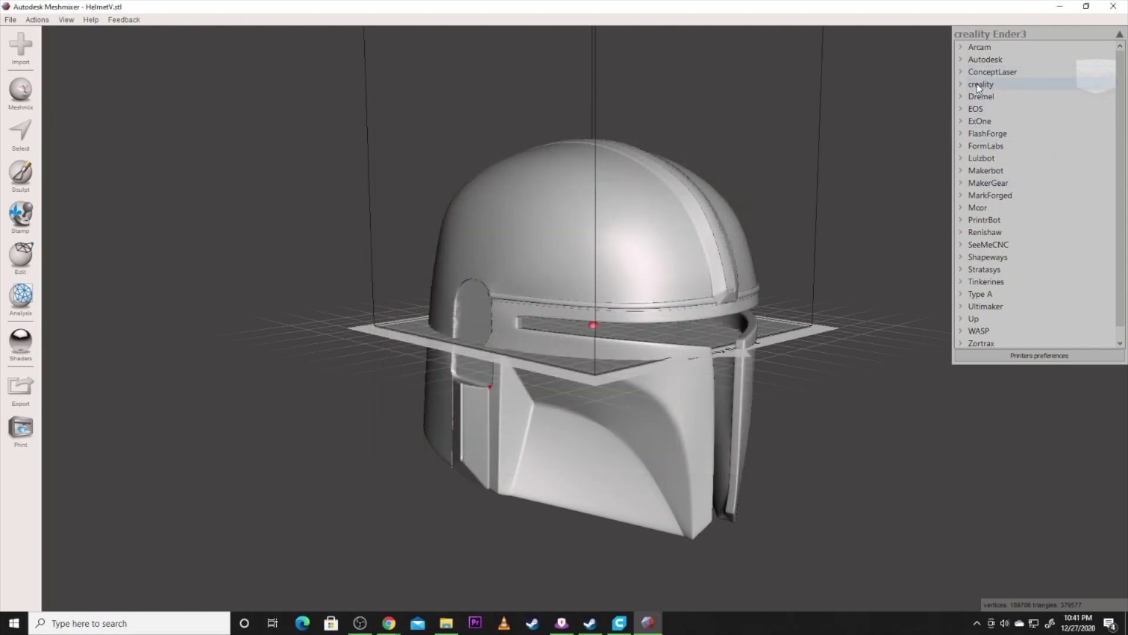
left_click(960, 83)
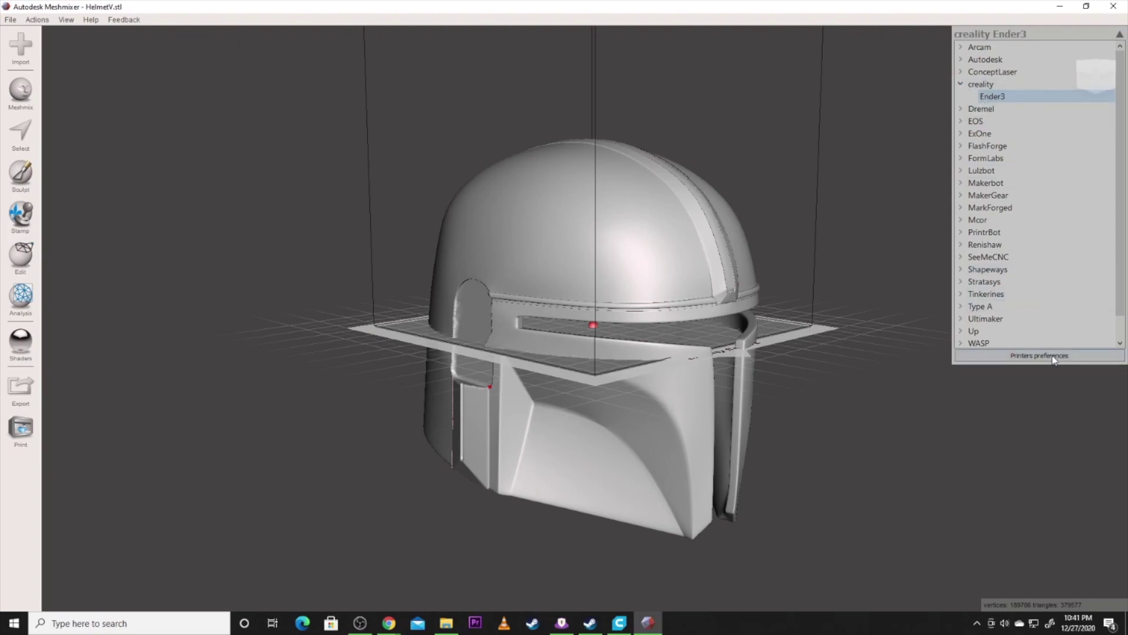
left_click(1119, 33)
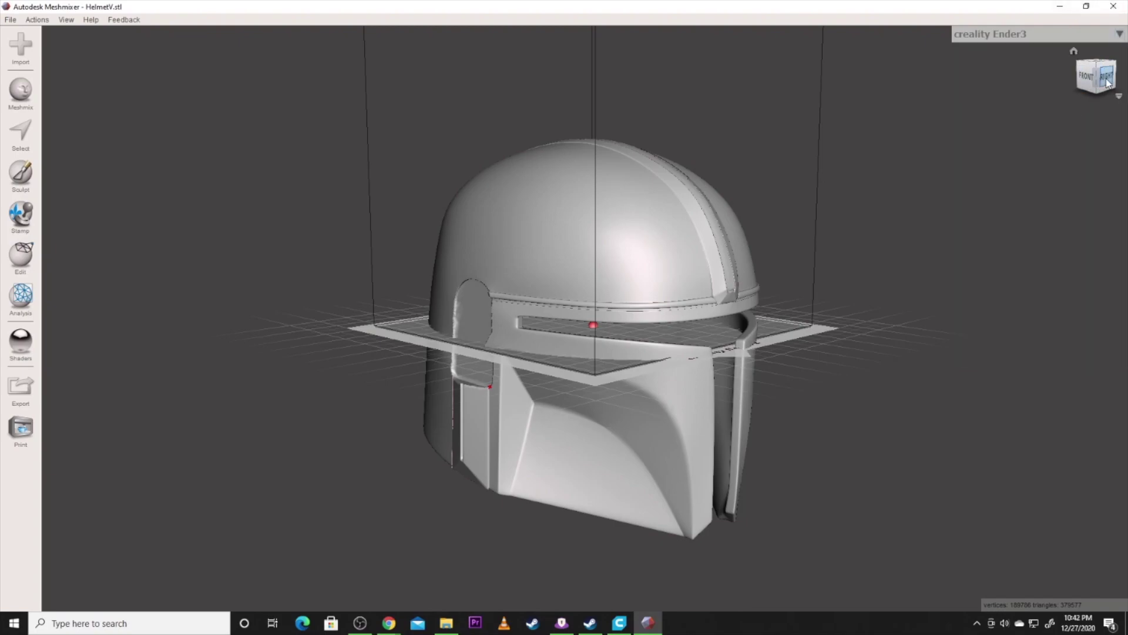
Step: Align the helmet's base point to World Origin / Y-up with Translate and Rotate so it stands on the print bed
left_click(1106, 77)
right_click_drag(1025, 72, 980, 90)
left_click(1089, 77)
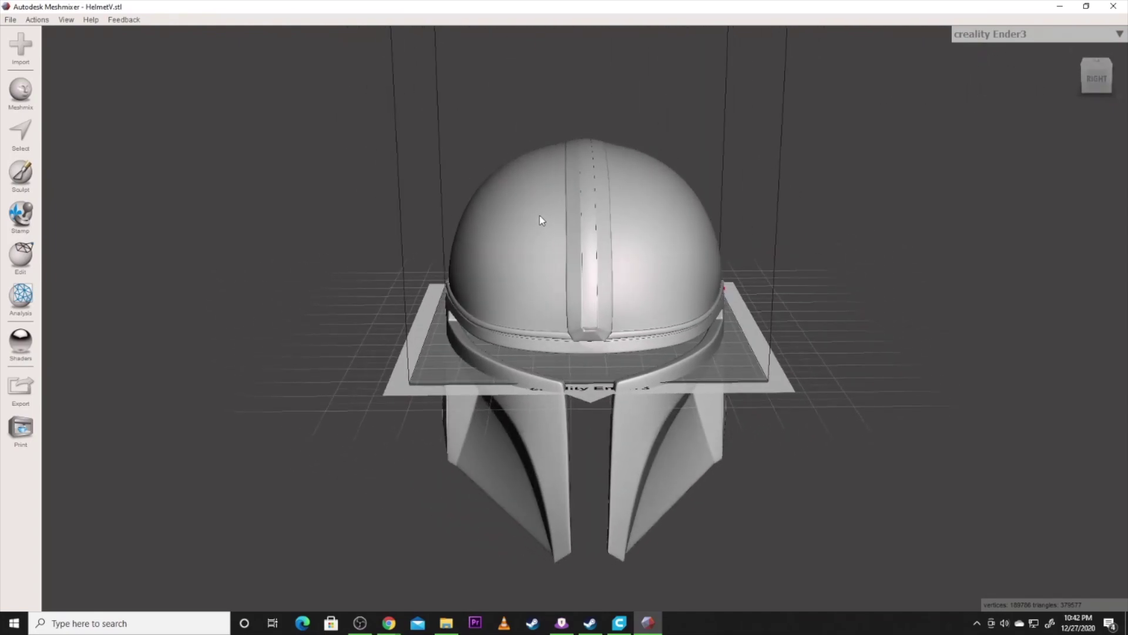
left_click(21, 256)
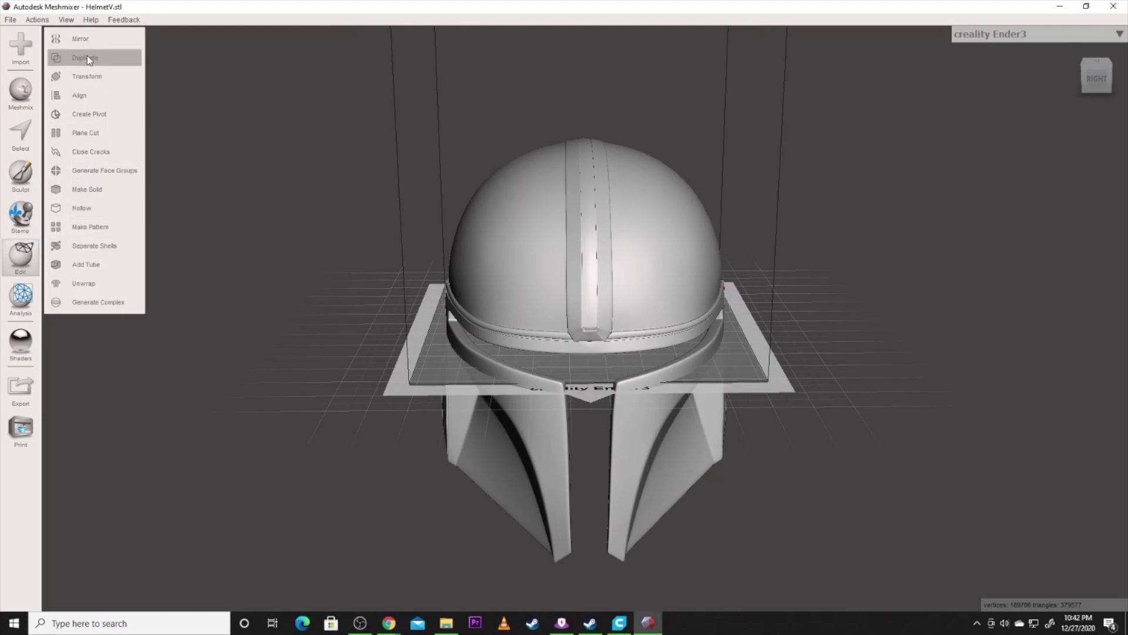
left_click(88, 95)
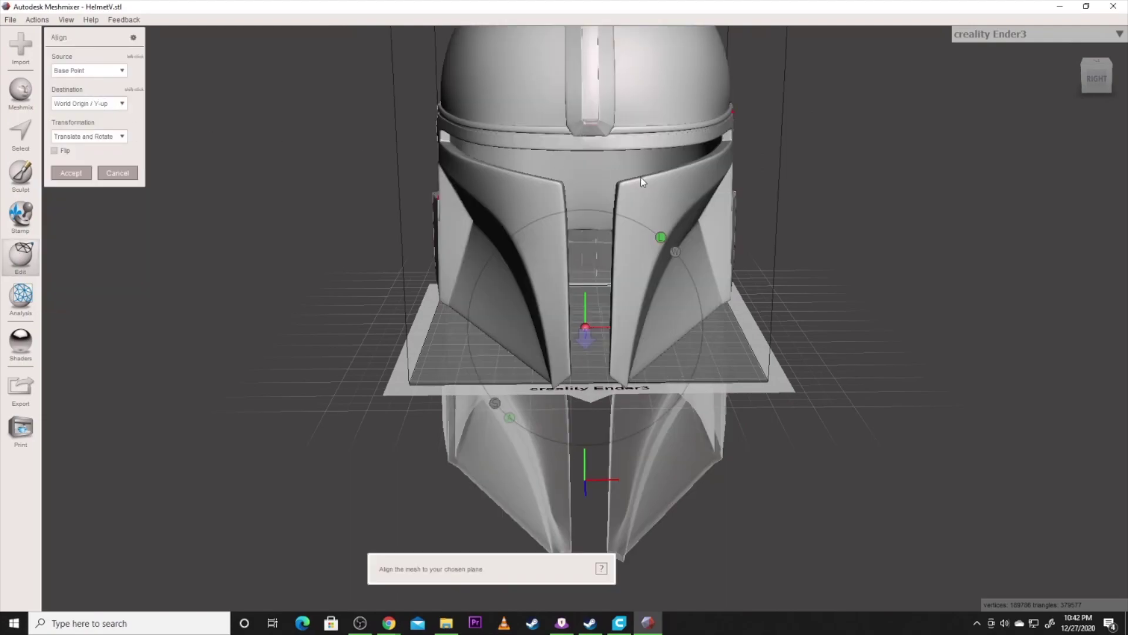
left_click(72, 172)
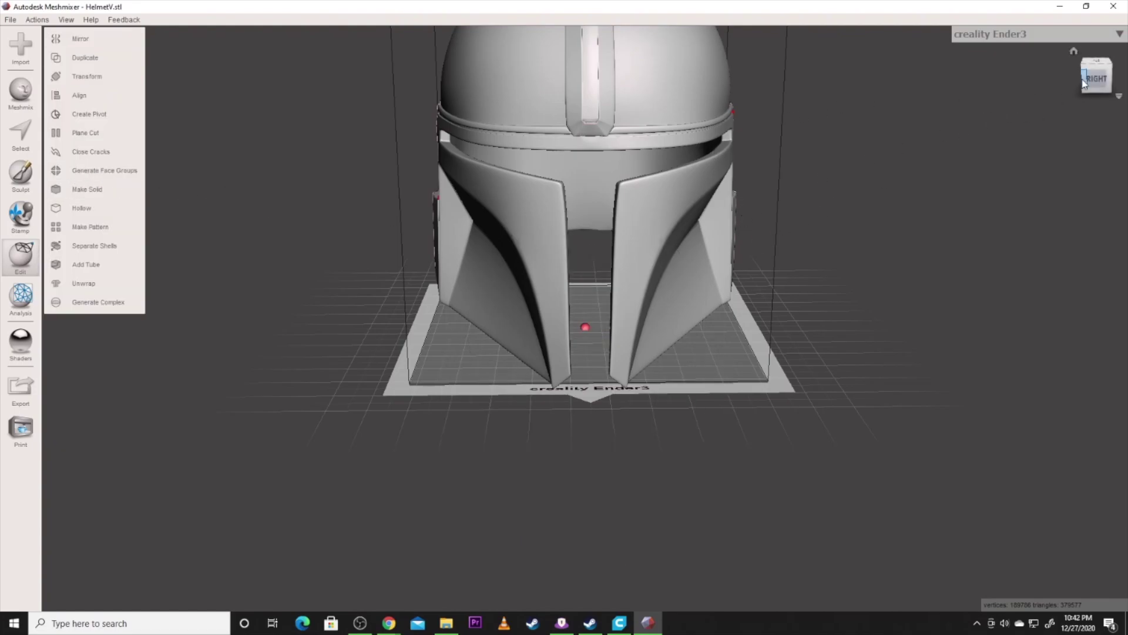
Step: Start a Plane Cut and place the cutting plane horizontally across the helmet below the eye slit
mouse_move(1096, 88)
left_mouse_down()
mouse_move(1087, 146)
mouse_move(989, 134)
mouse_move(918, 105)
mouse_move(902, 68)
mouse_move(1108, 98)
left_mouse_up()
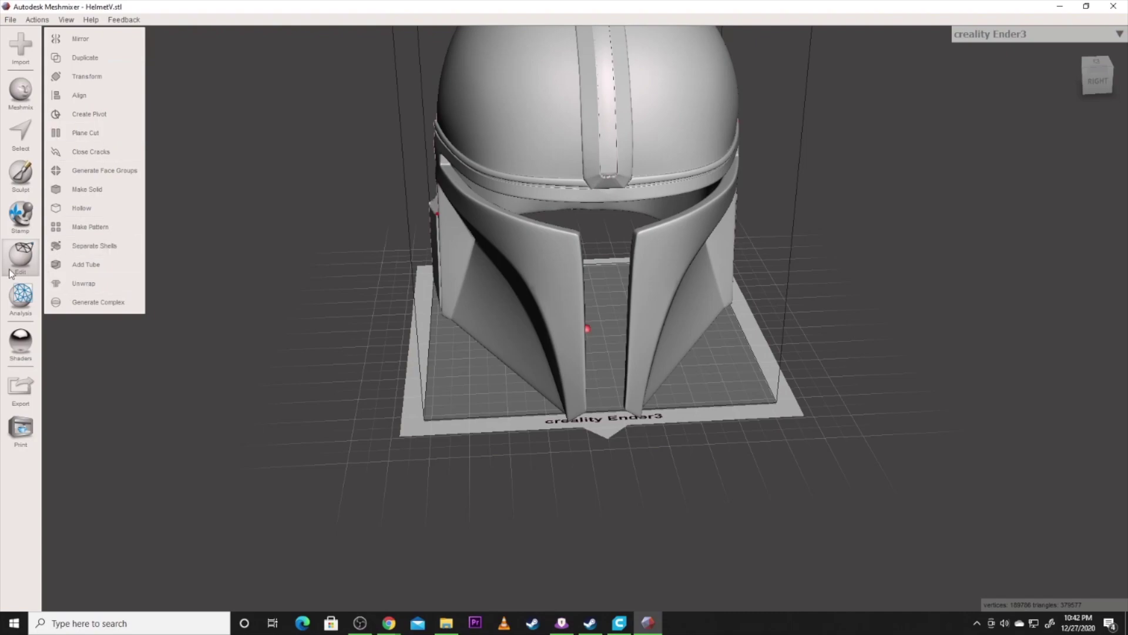
left_click(90, 133)
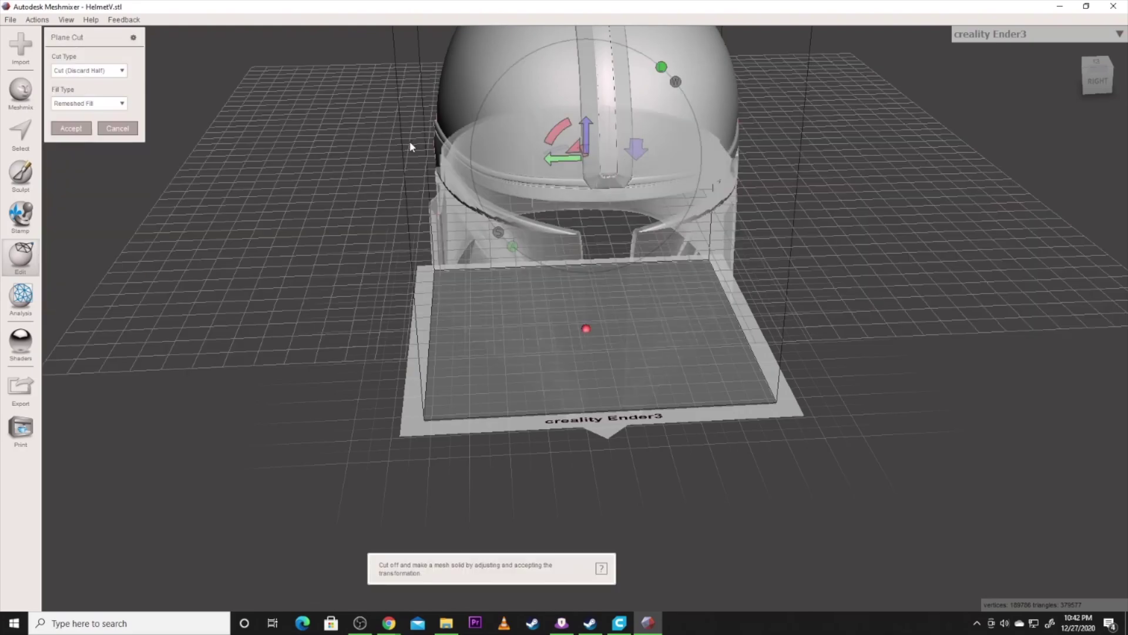
mouse_move(601, 391)
left_mouse_down()
mouse_move(584, 327)
mouse_move(662, 242)
mouse_move(665, 262)
mouse_move(633, 279)
mouse_move(643, 270)
left_mouse_up()
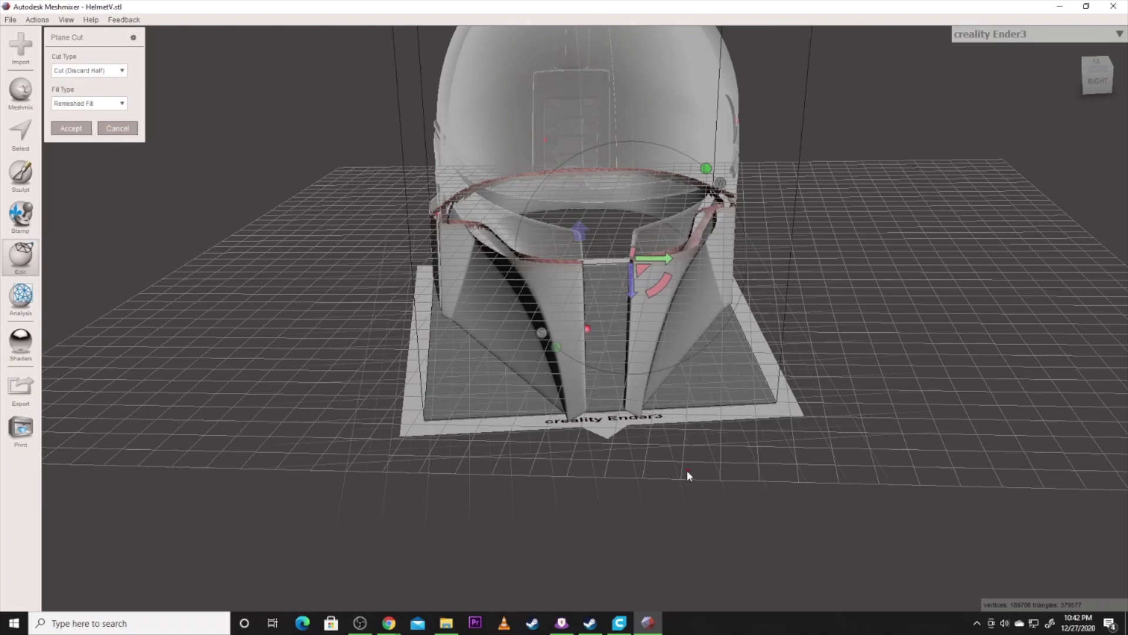
left_click_drag(1097, 77, 1017, 67)
Step: Set the cut type to Slice (Keep Both) with Remeshed Fill and apply the cut to the helmet
left_click(117, 72)
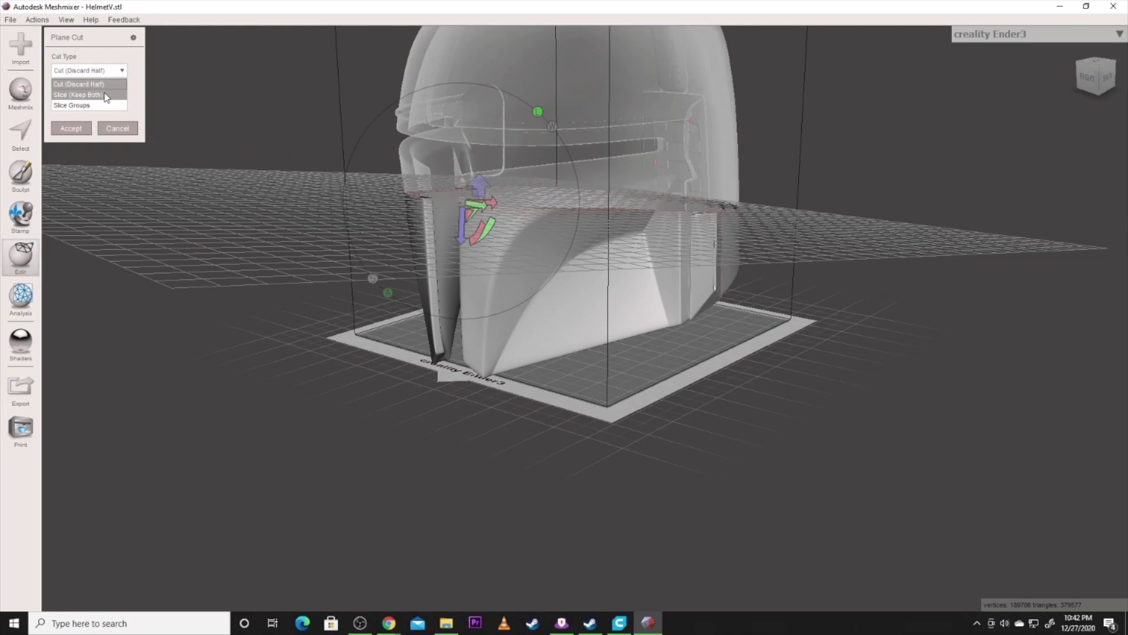
left_click(107, 96)
left_click(121, 104)
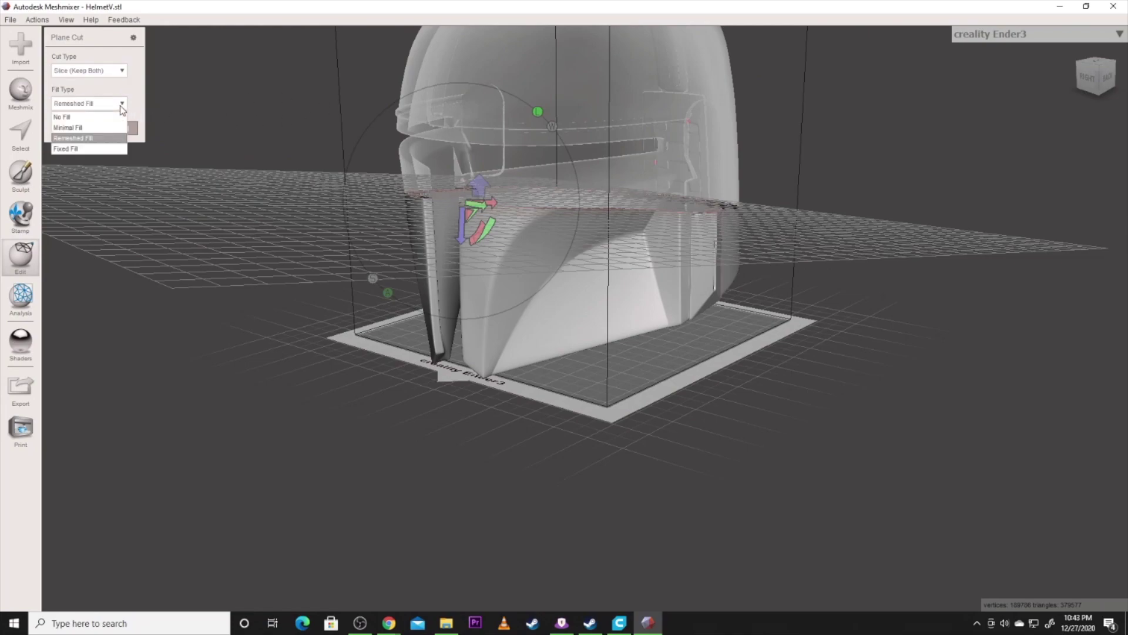
left_click(121, 105)
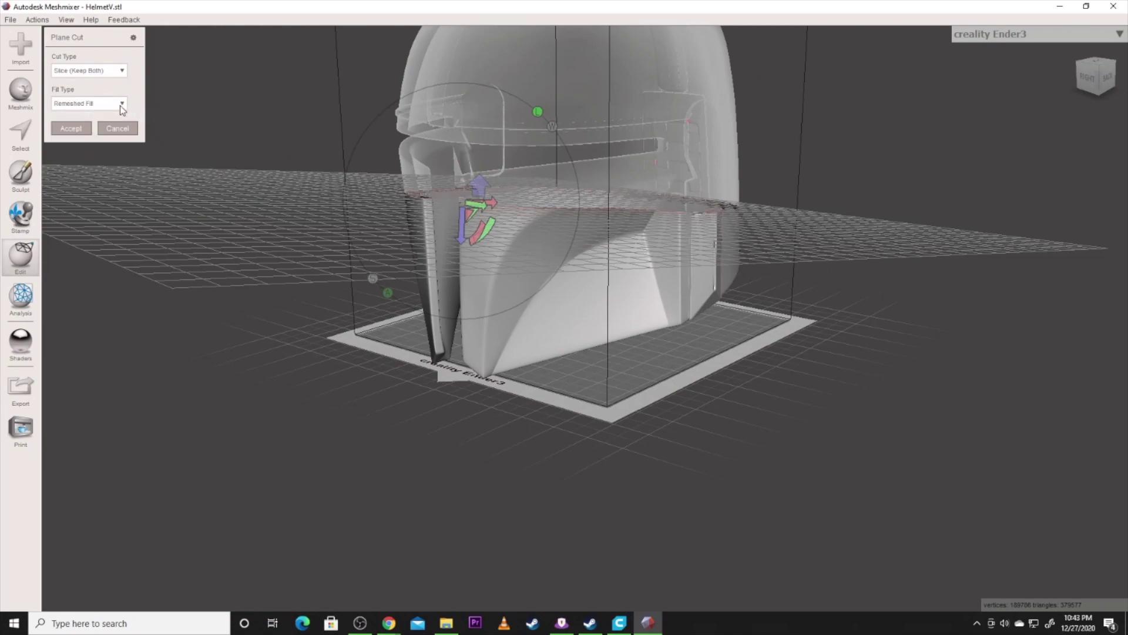
left_click(71, 128)
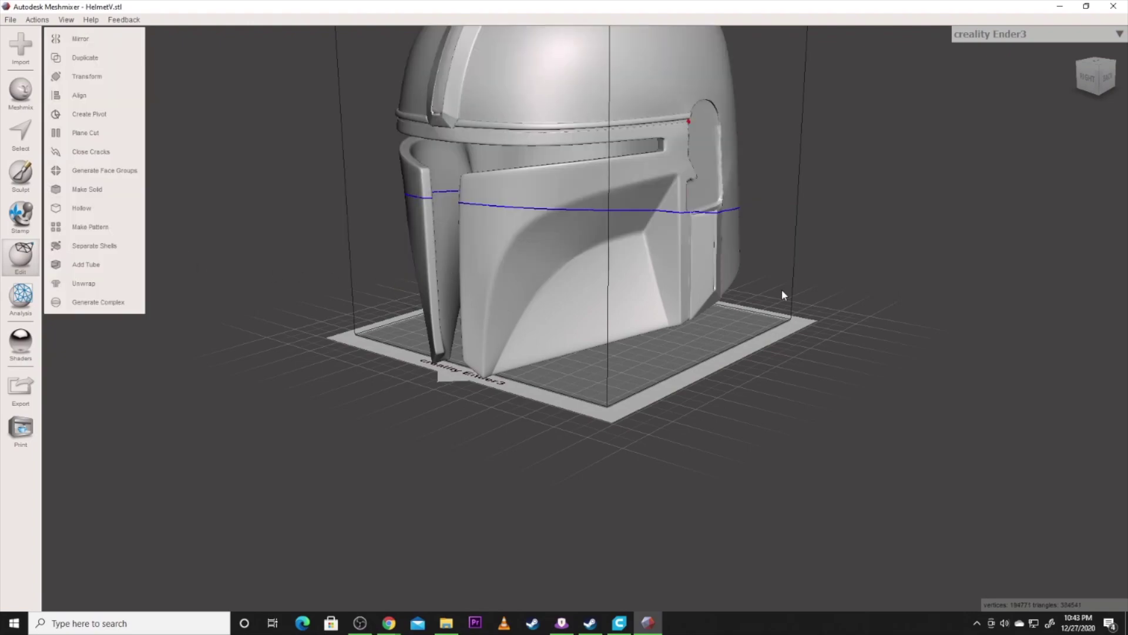
Step: Separate the sliced helmet into shells and delete the stray fragment shell 4
left_click(114, 246)
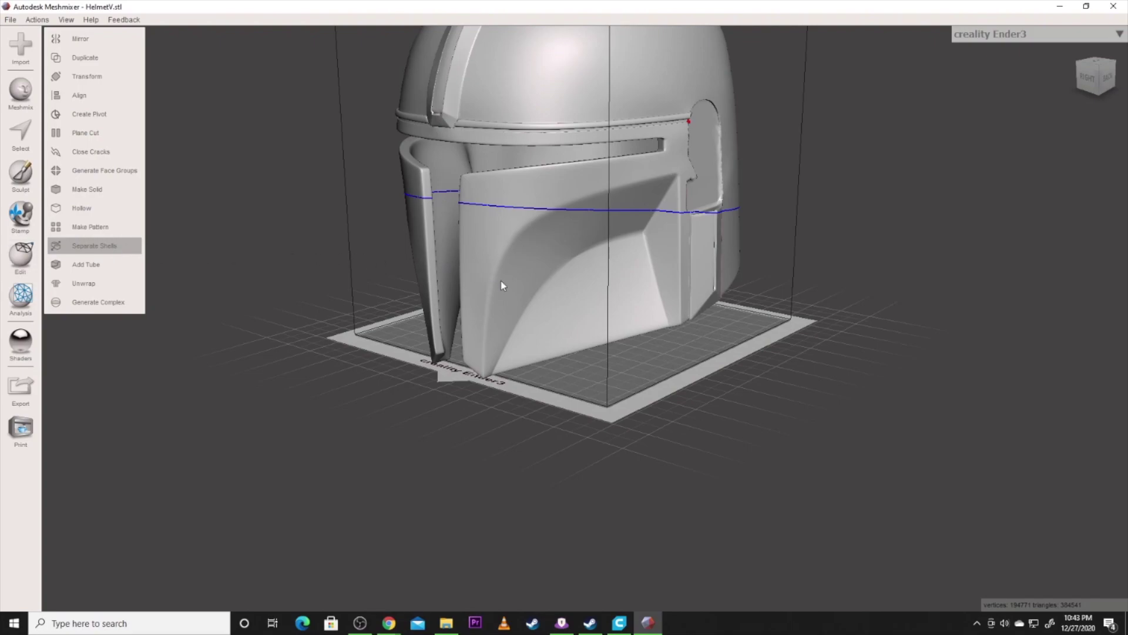
left_click(360, 258)
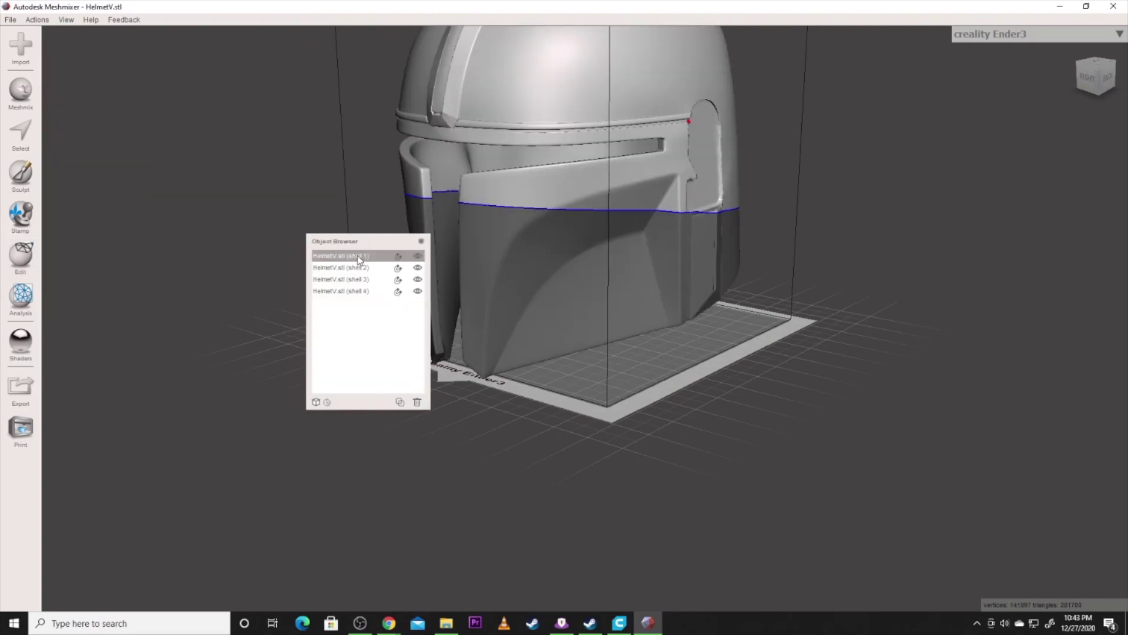
left_click(376, 268)
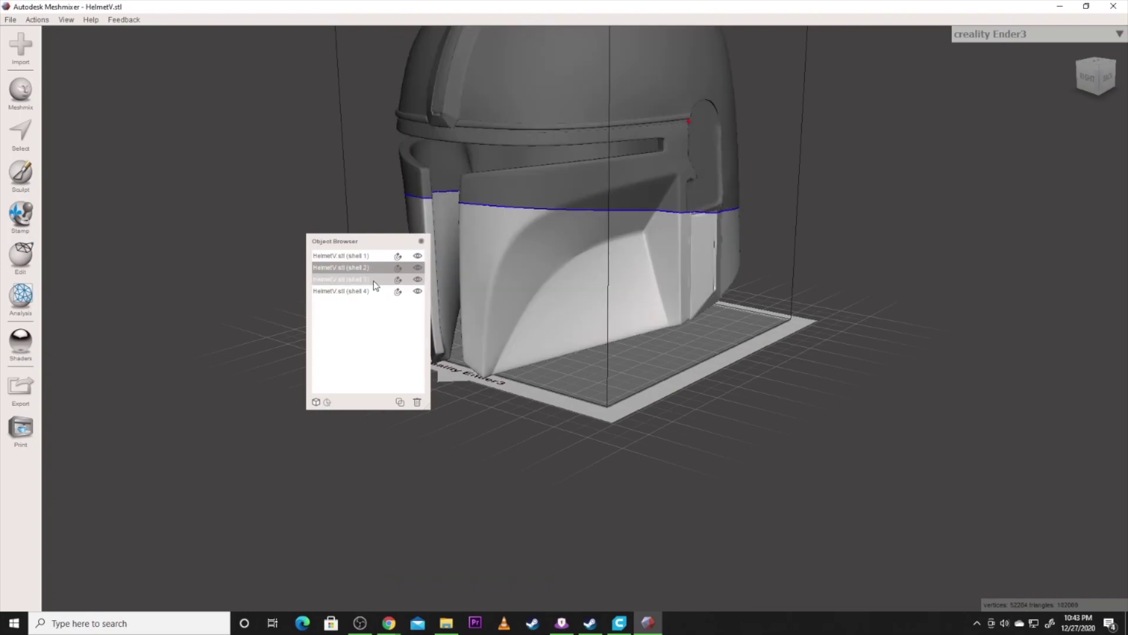
left_click(376, 280)
left_click(370, 292)
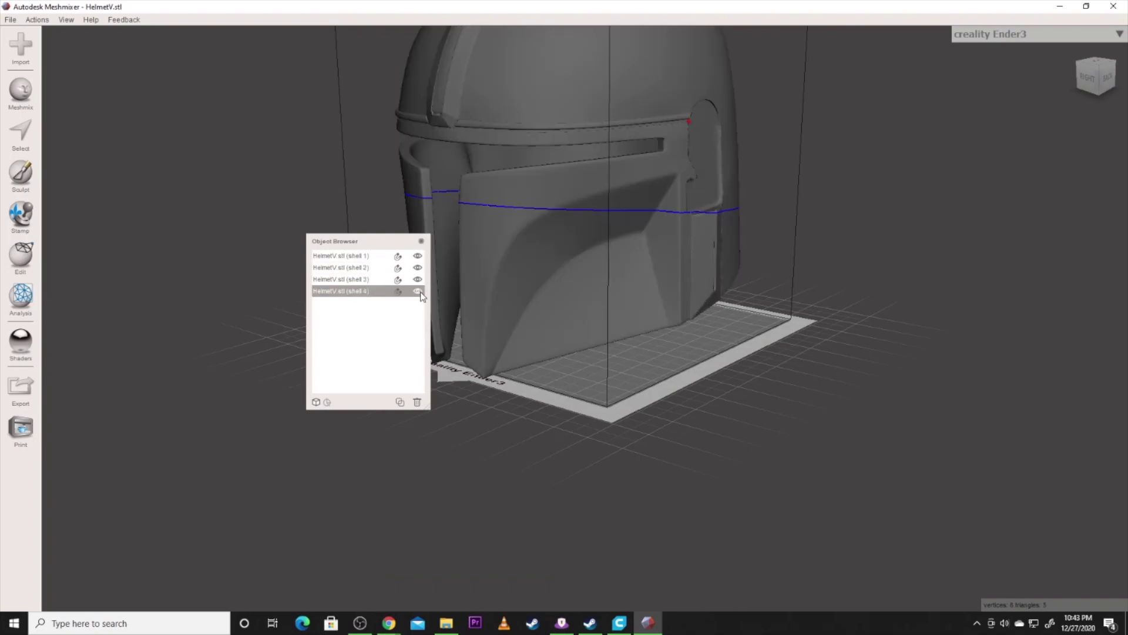
left_click(418, 403)
Step: Check the remaining shells, select the upper helmet shell 1 and move the Object Browser clear of the model
left_click(372, 280)
left_click(367, 268)
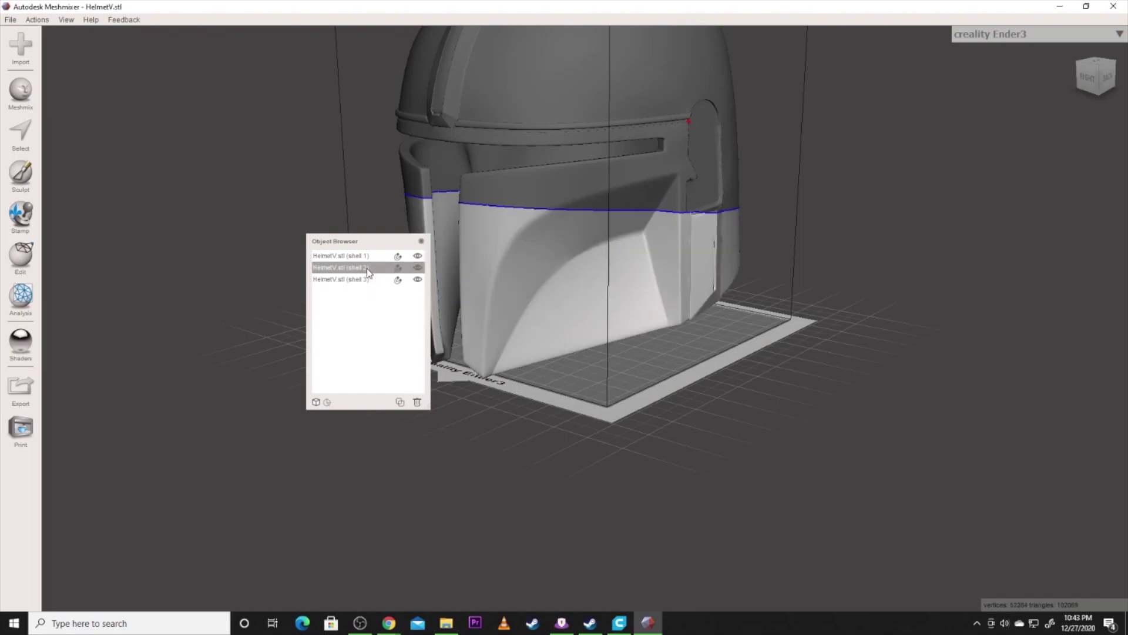
left_click(365, 256)
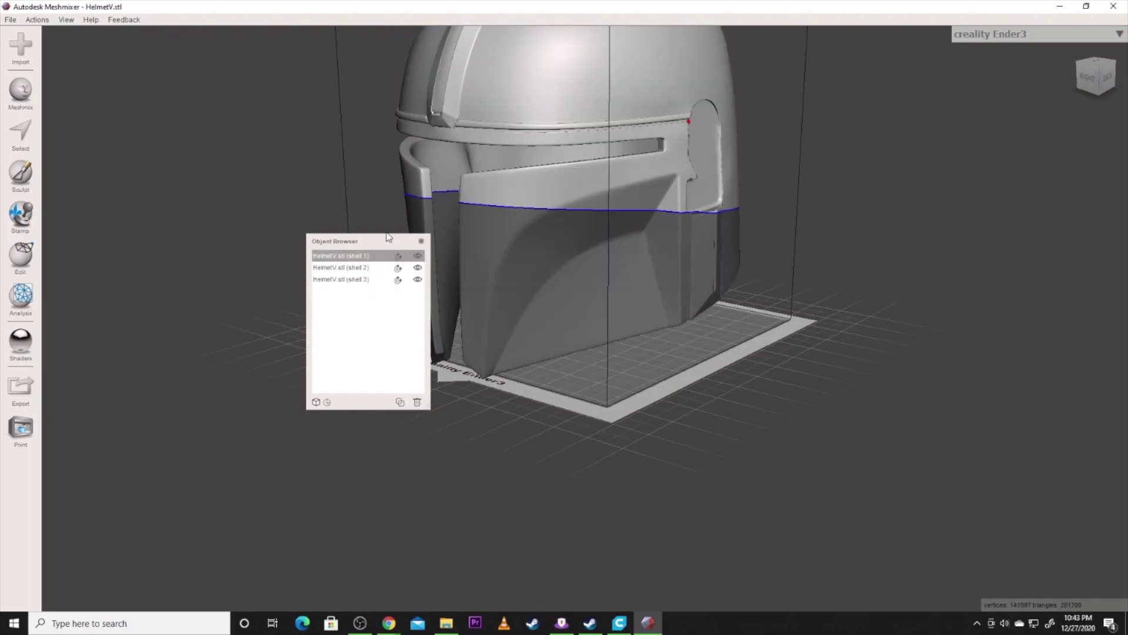
left_click_drag(381, 248, 218, 308)
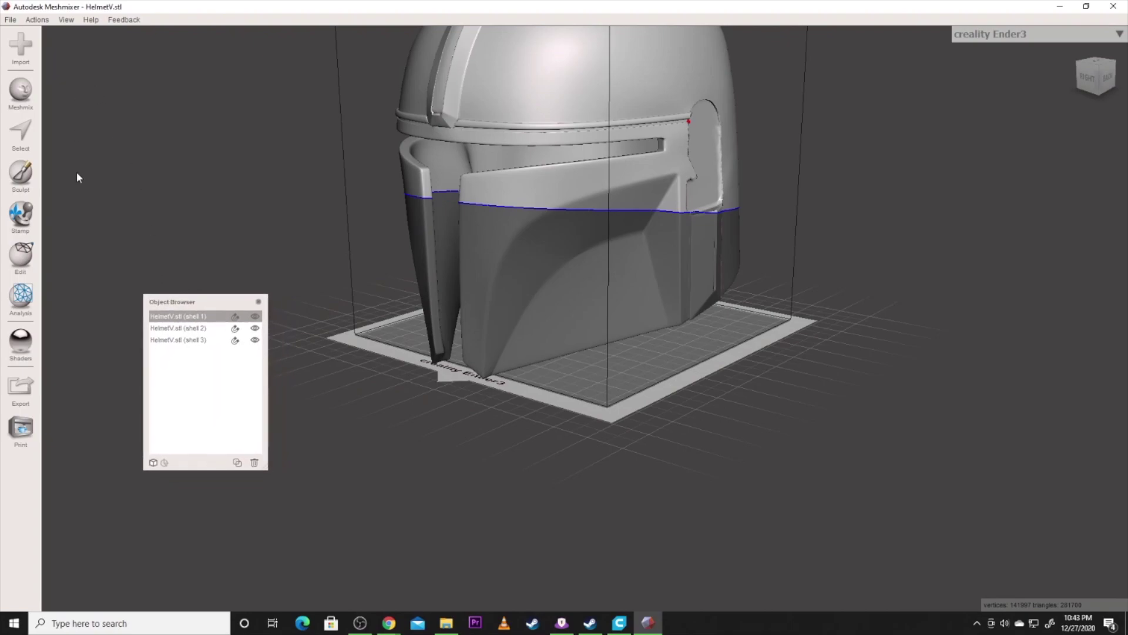
left_click(26, 261)
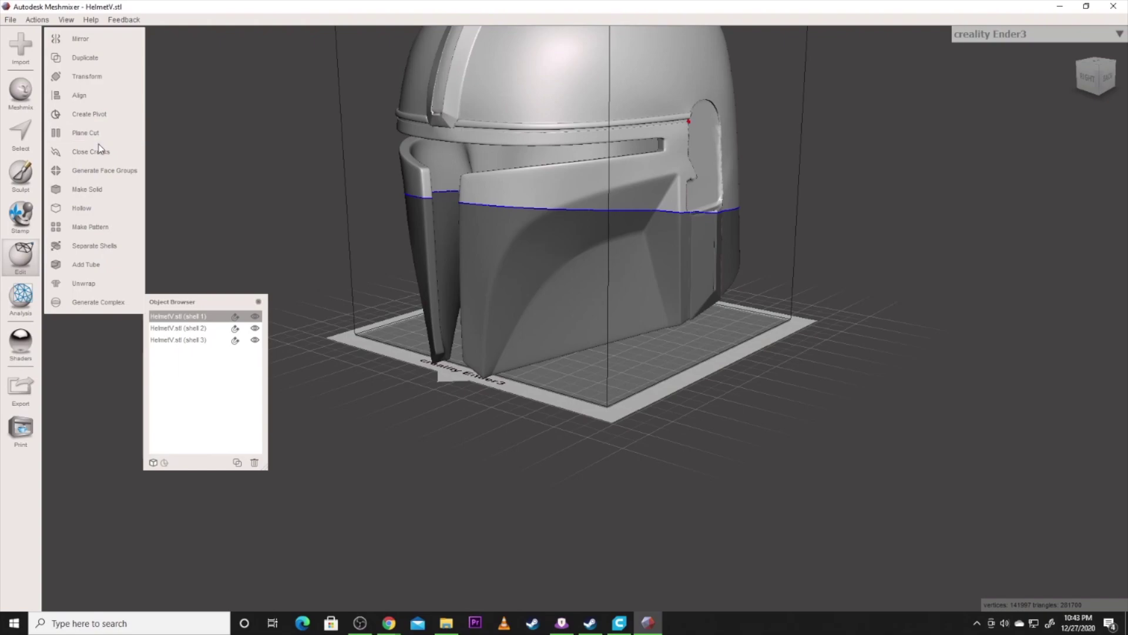
left_click(88, 114)
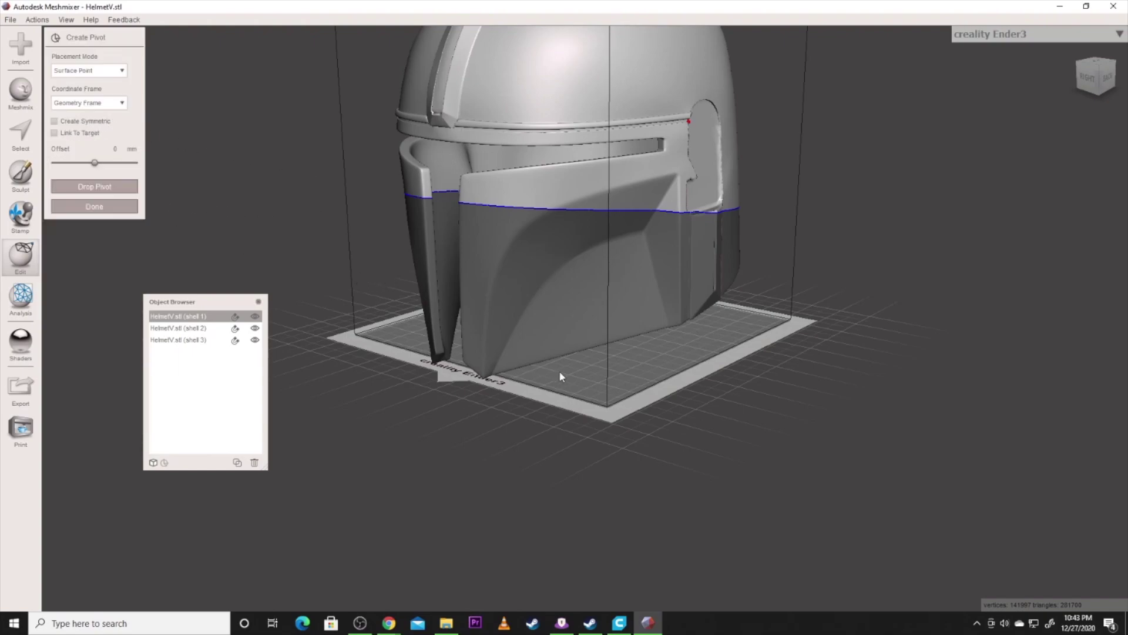
left_click(424, 126)
left_click_drag(422, 129, 413, 165)
Step: Start a Plane Cut on the upper helmet shell and rotate the cutting plane to stand vertically, facing the front of the helmet
left_click(28, 263)
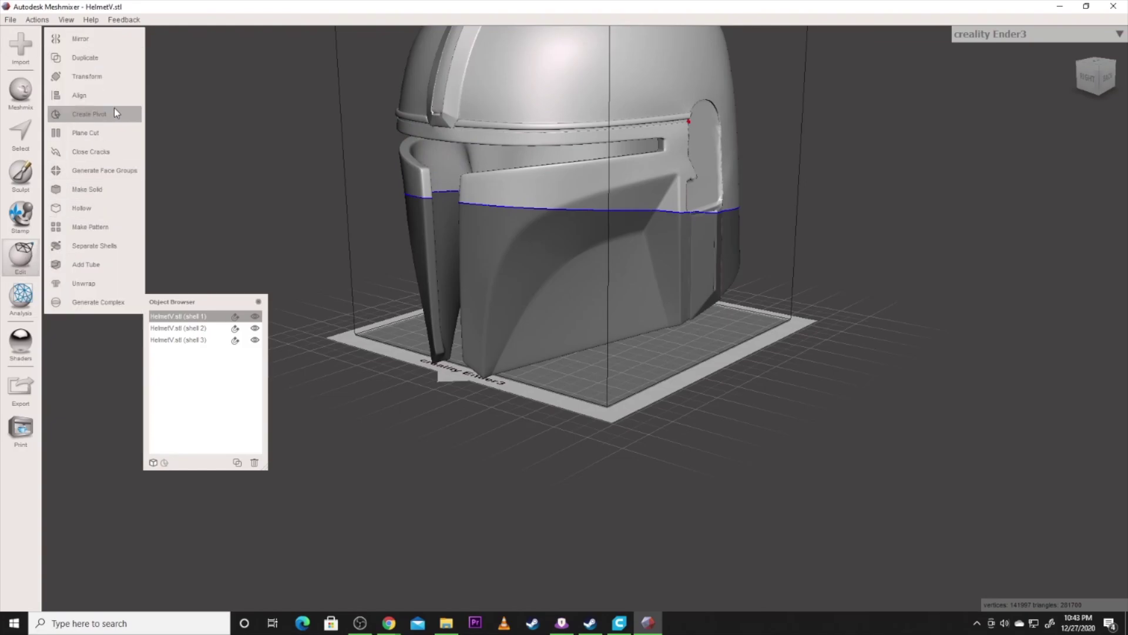
left_click(115, 139)
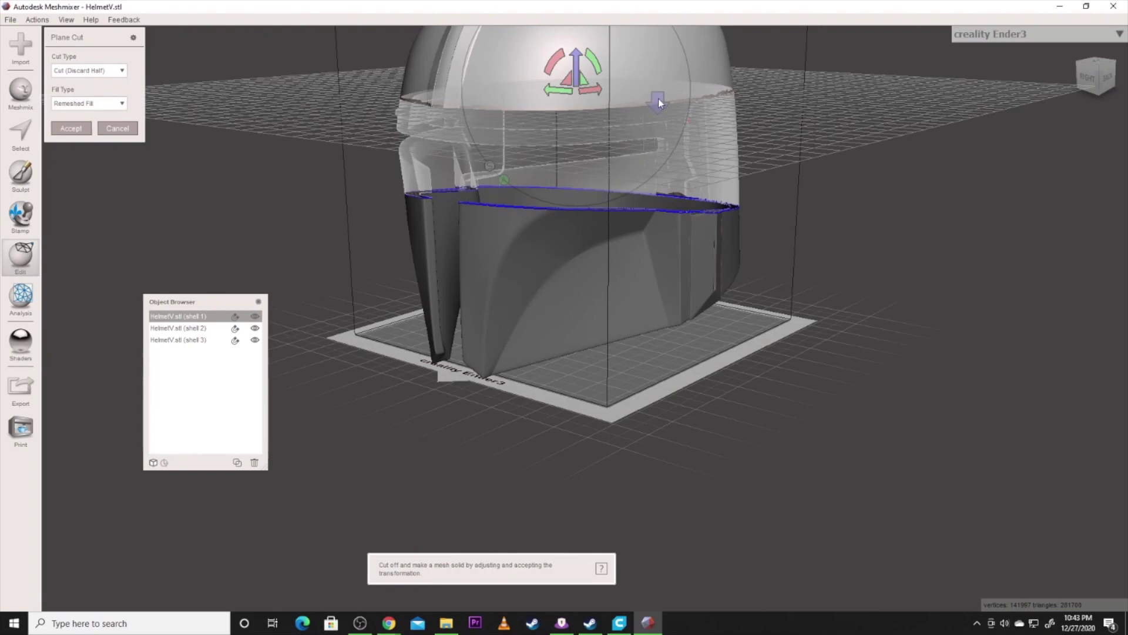
left_click_drag(624, 108, 983, 86)
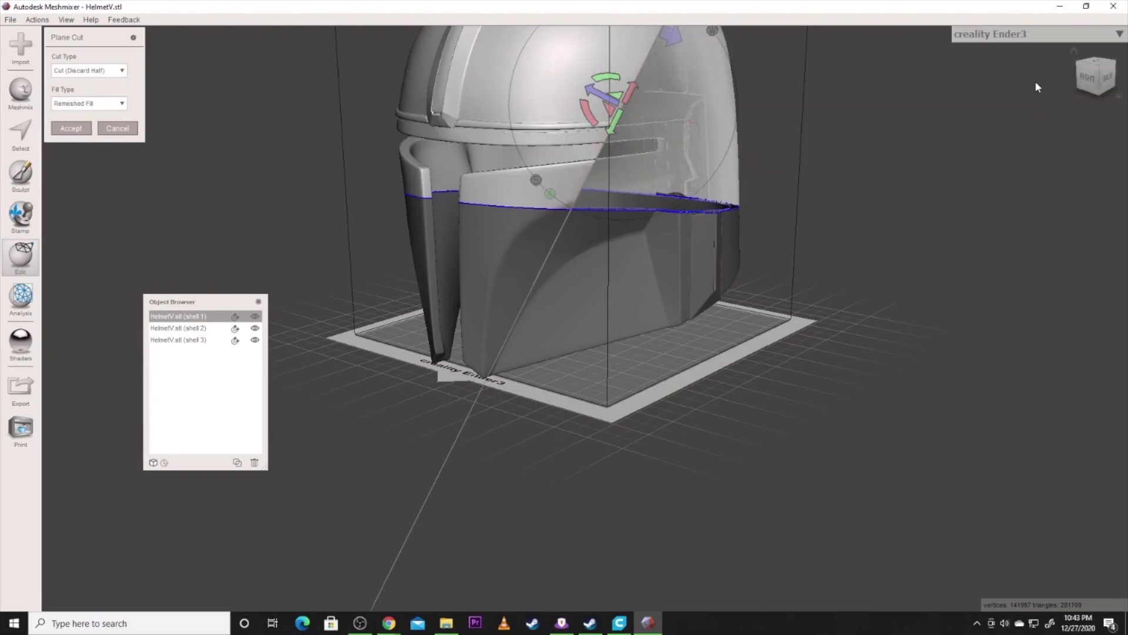
left_click_drag(1087, 87, 585, 68)
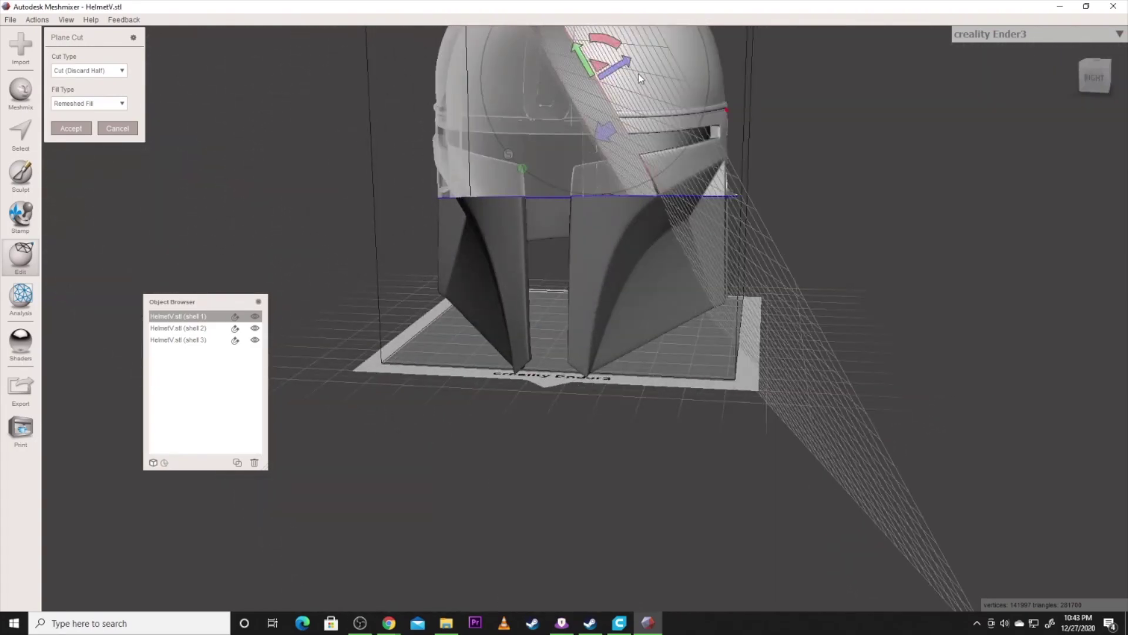
mouse_move(601, 112)
left_mouse_down()
mouse_move(521, 119)
mouse_move(593, 103)
mouse_move(605, 85)
left_mouse_up()
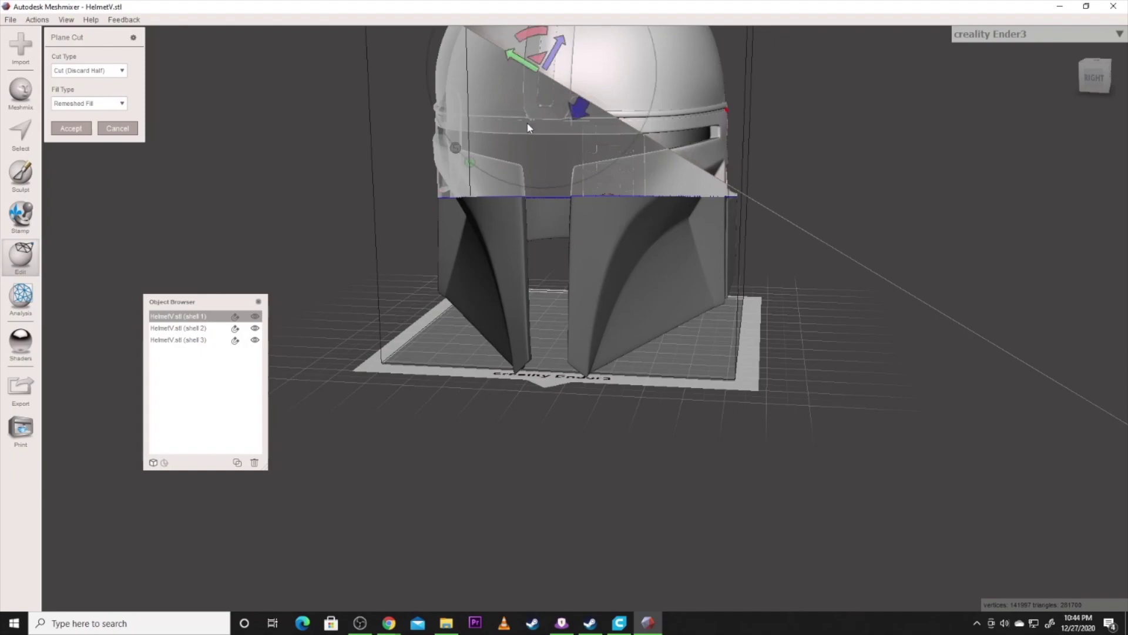
left_click_drag(555, 36, 573, 47)
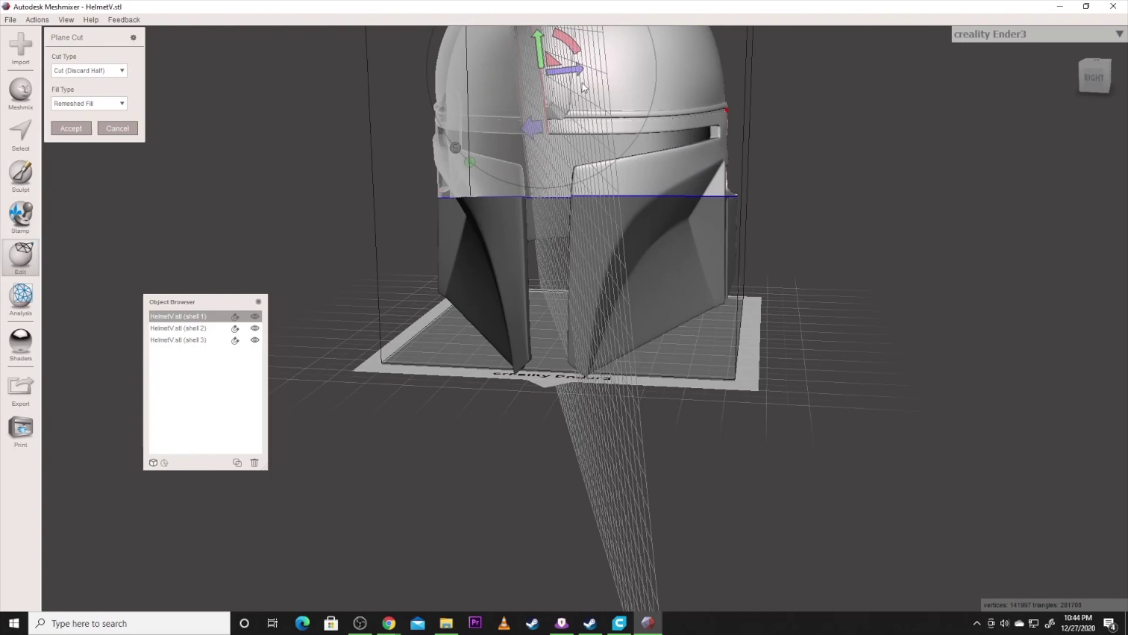
Step: Align the vertical cutting plane front to back and centre it along the helmet's crown ridge
left_click_drag(1094, 76, 770, 177)
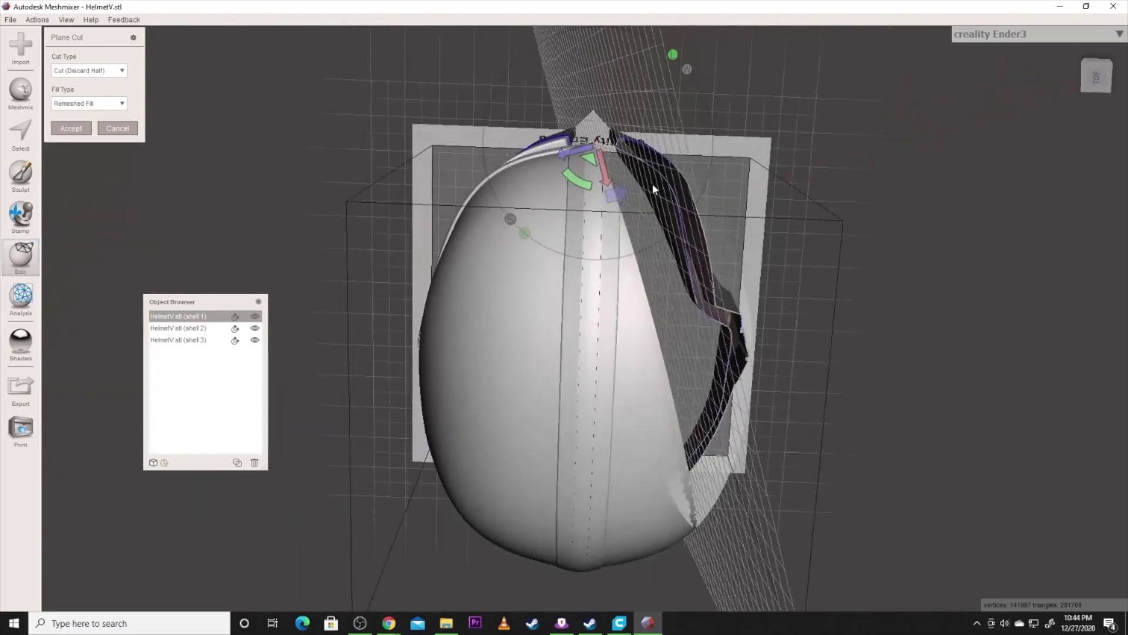
mouse_move(579, 179)
left_mouse_down()
mouse_move(558, 174)
mouse_move(570, 170)
left_mouse_up()
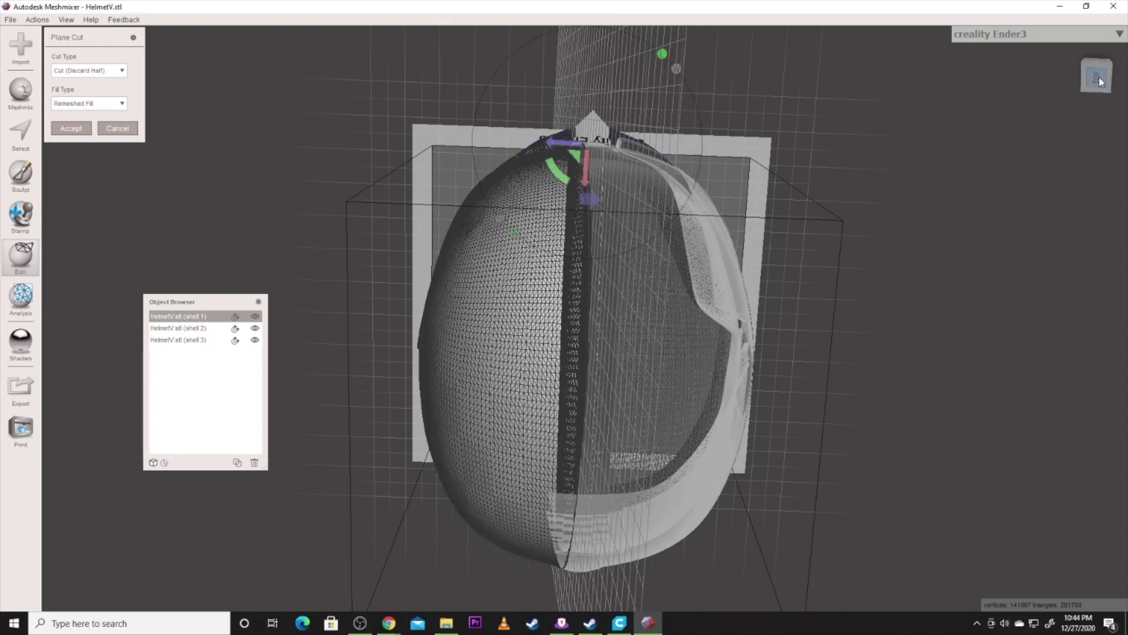
mouse_move(1100, 82)
left_mouse_down()
mouse_move(737, 5)
mouse_move(754, 7)
left_mouse_up()
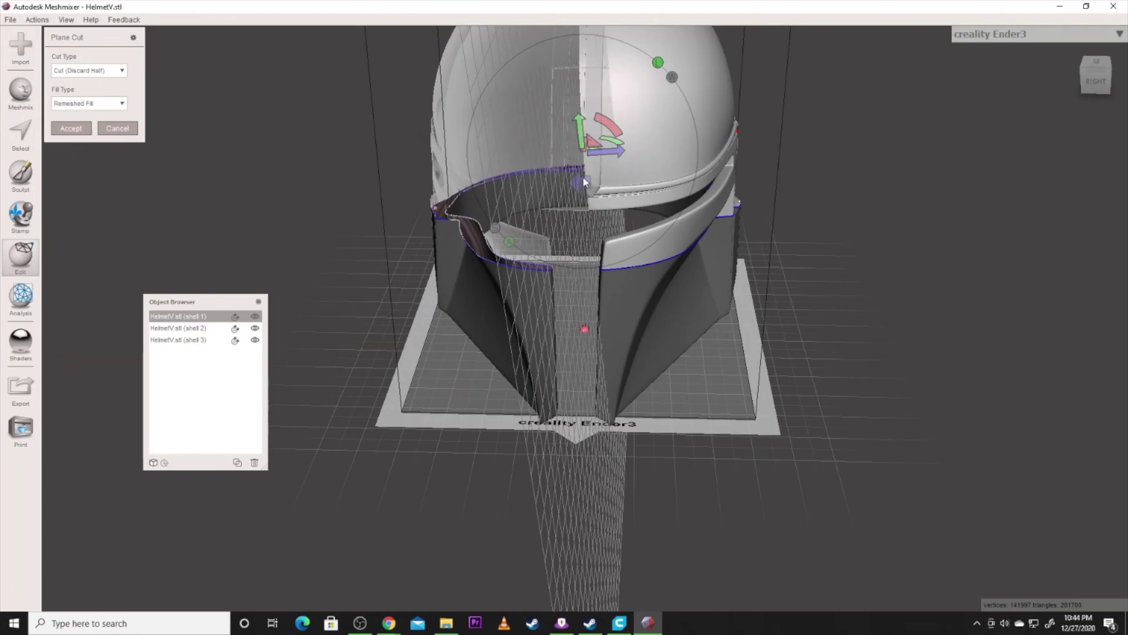
mouse_move(600, 151)
left_mouse_down()
mouse_move(579, 152)
mouse_move(574, 128)
mouse_move(588, 154)
mouse_move(604, 156)
left_mouse_up()
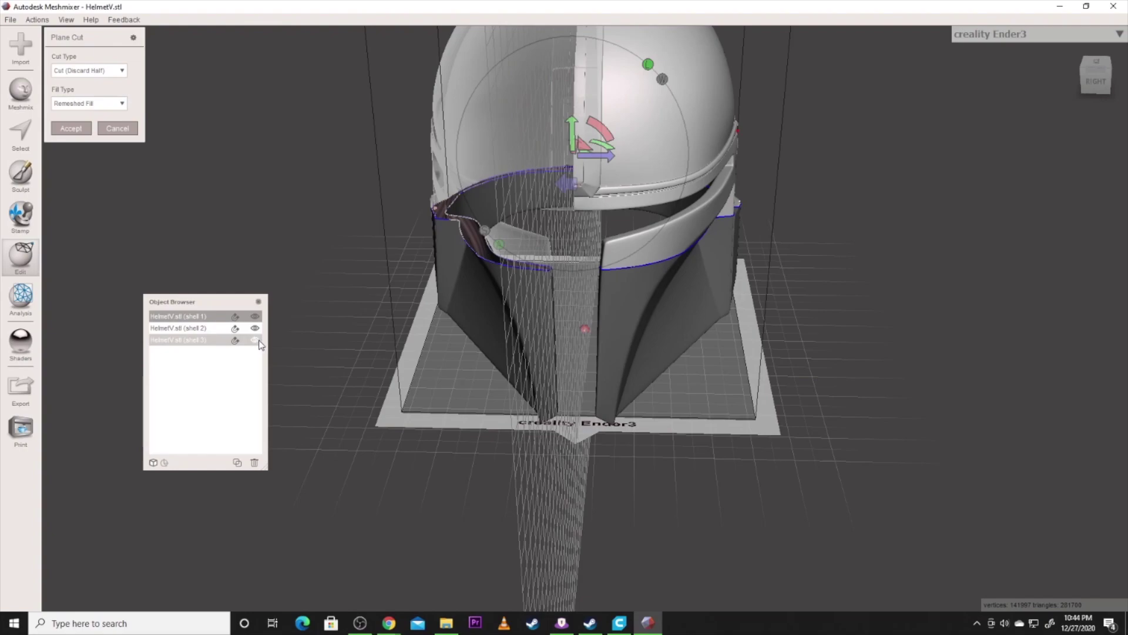
Step: Slice the upper helmet along the plane with Slice (Keep Both) and separate the halves into shells
left_click(99, 71)
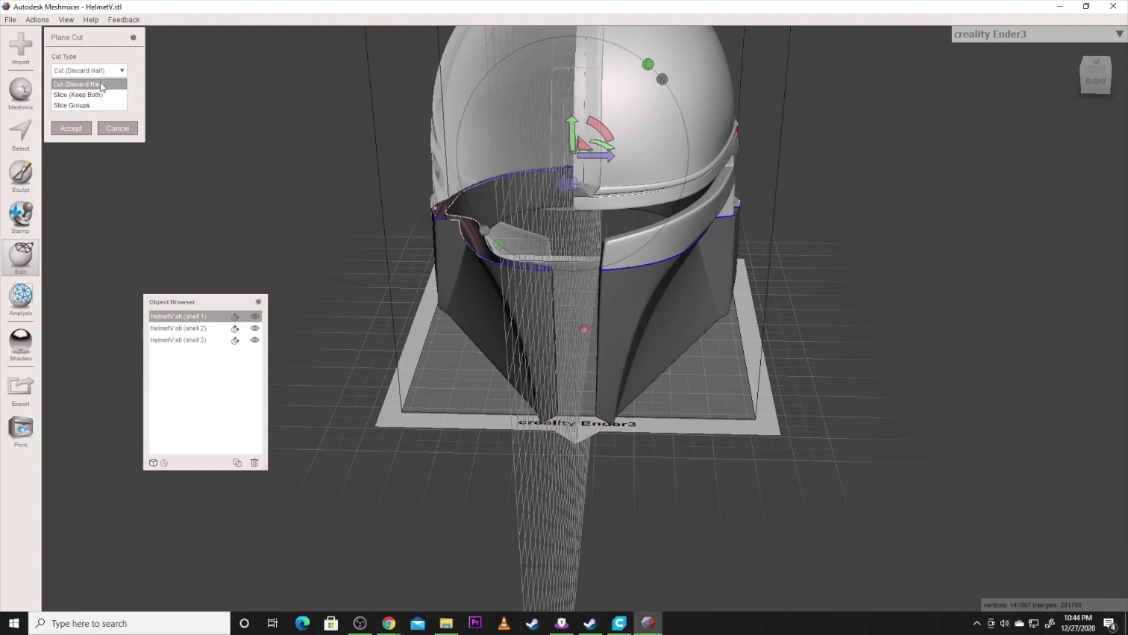
left_click(102, 94)
left_click(80, 130)
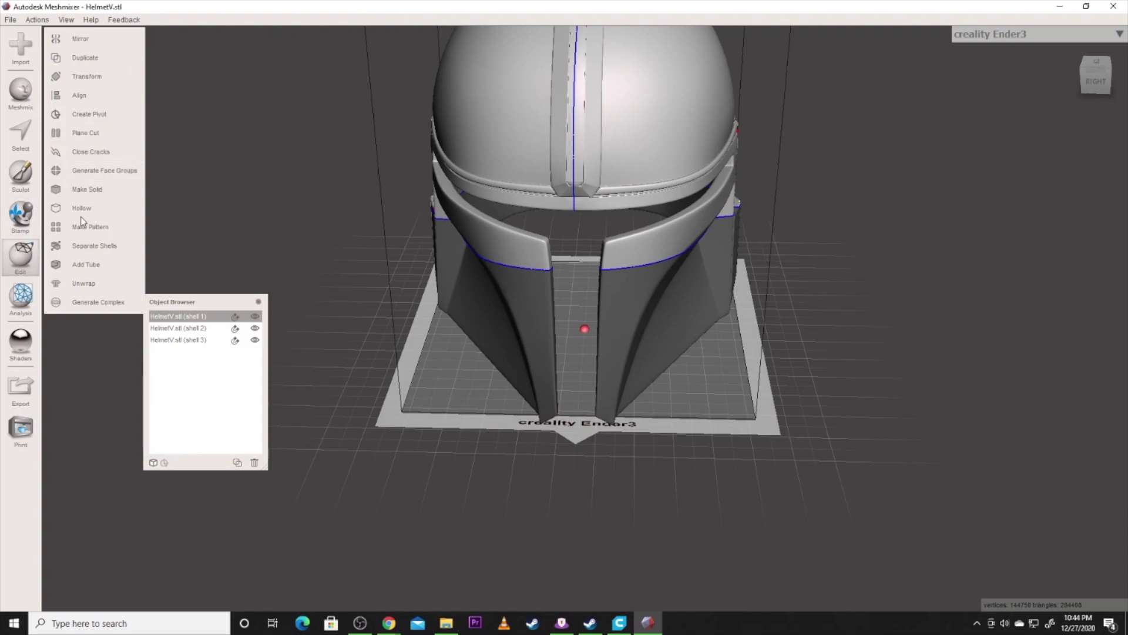
left_click(100, 246)
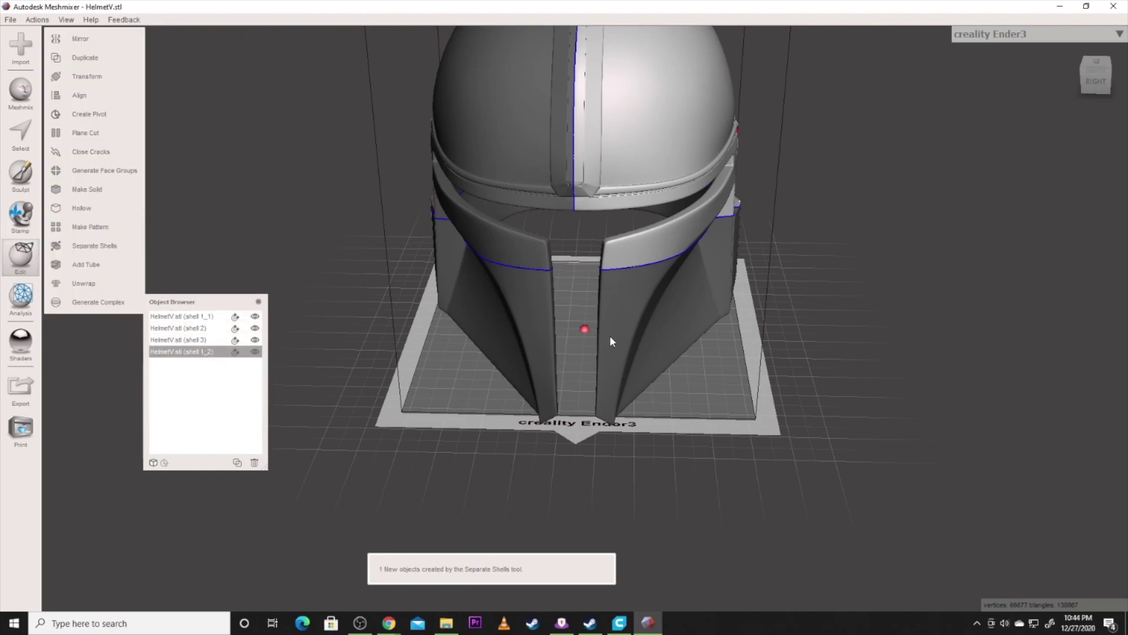
Step: Export upper half shell 1_1 in STL Binary Format as "Helmet top left", continuing despite the complex object
left_click(197, 317)
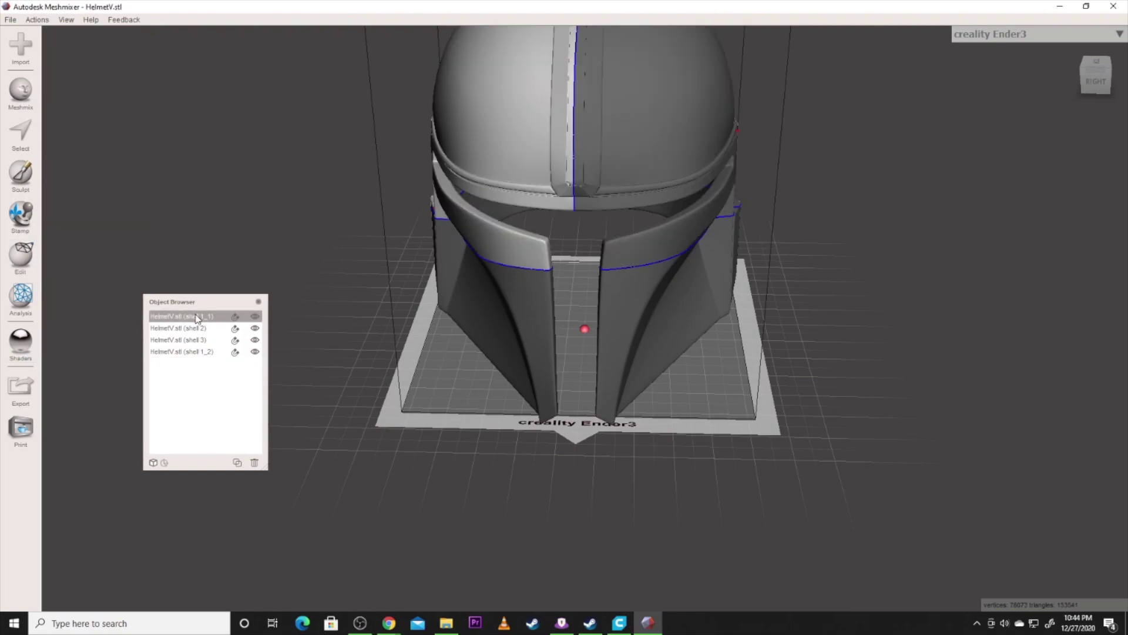
left_click(11, 20)
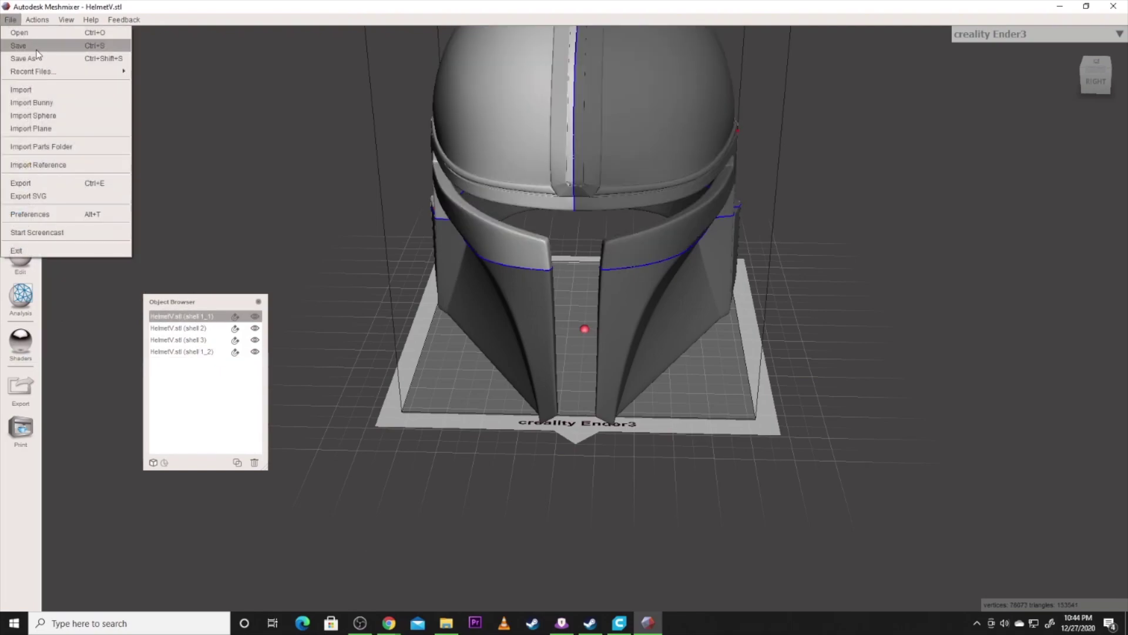
left_click(61, 184)
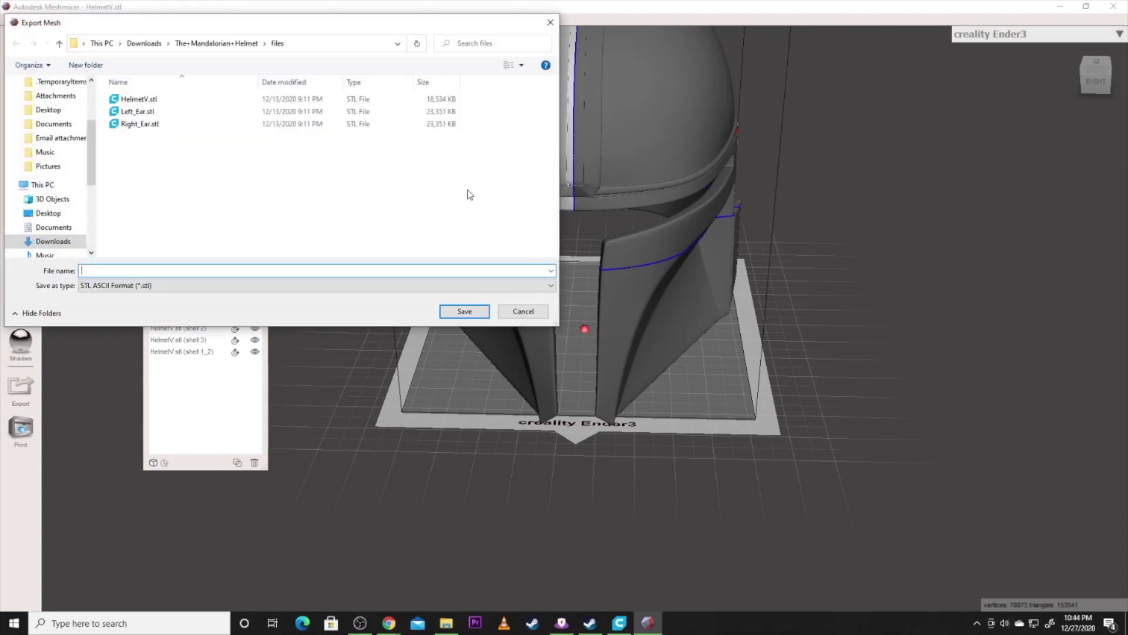
left_click(479, 286)
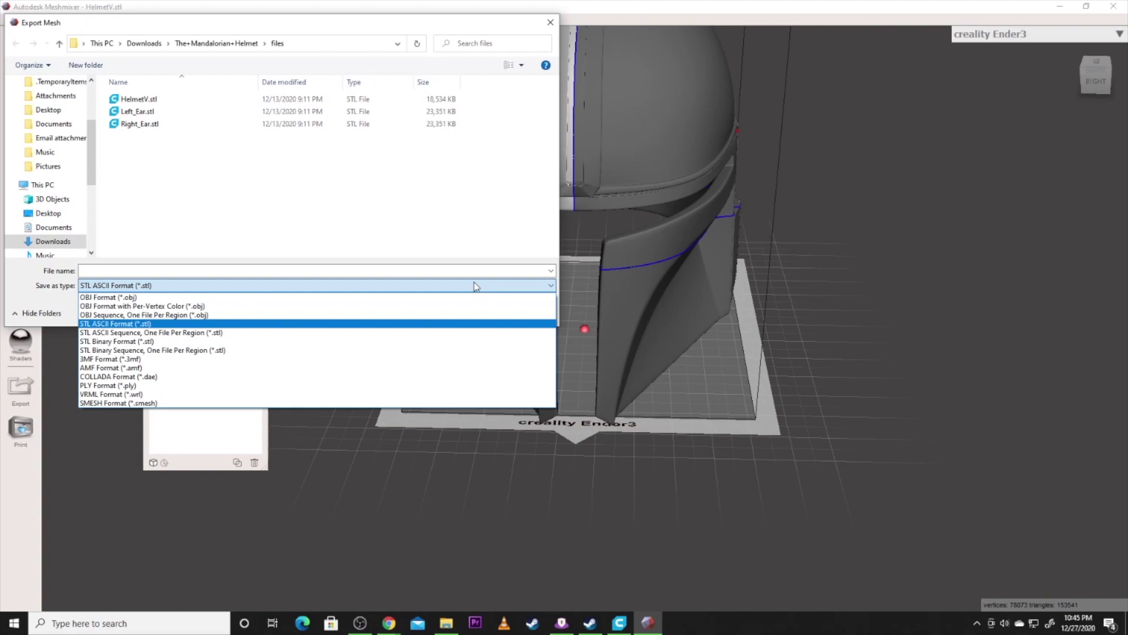
left_click(421, 341)
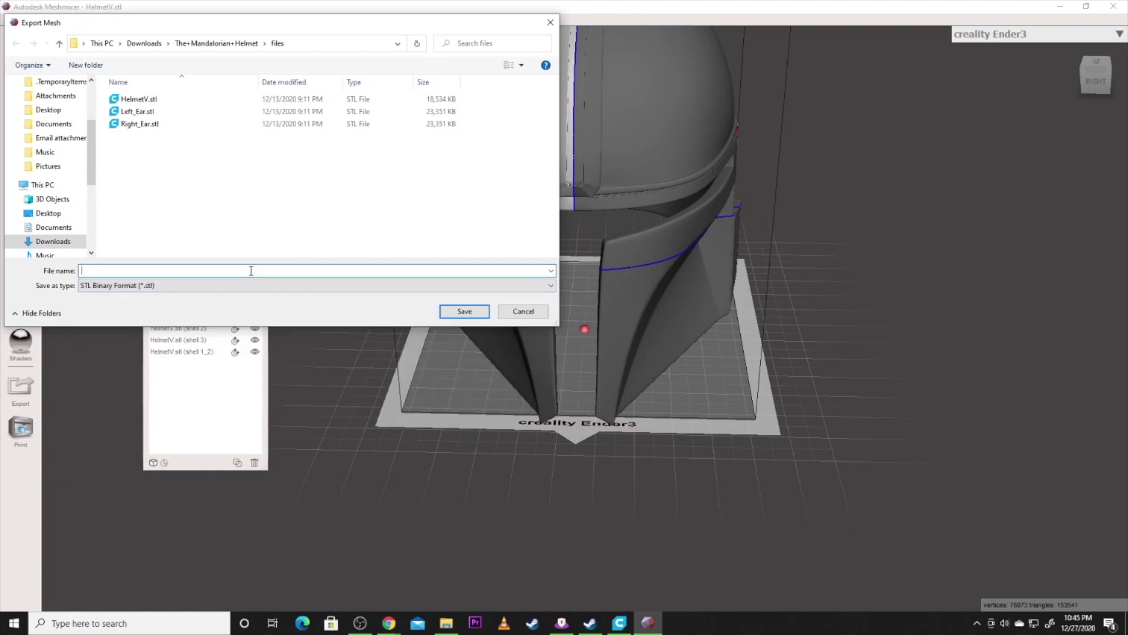
left_click_drag(284, 23, 738, 221)
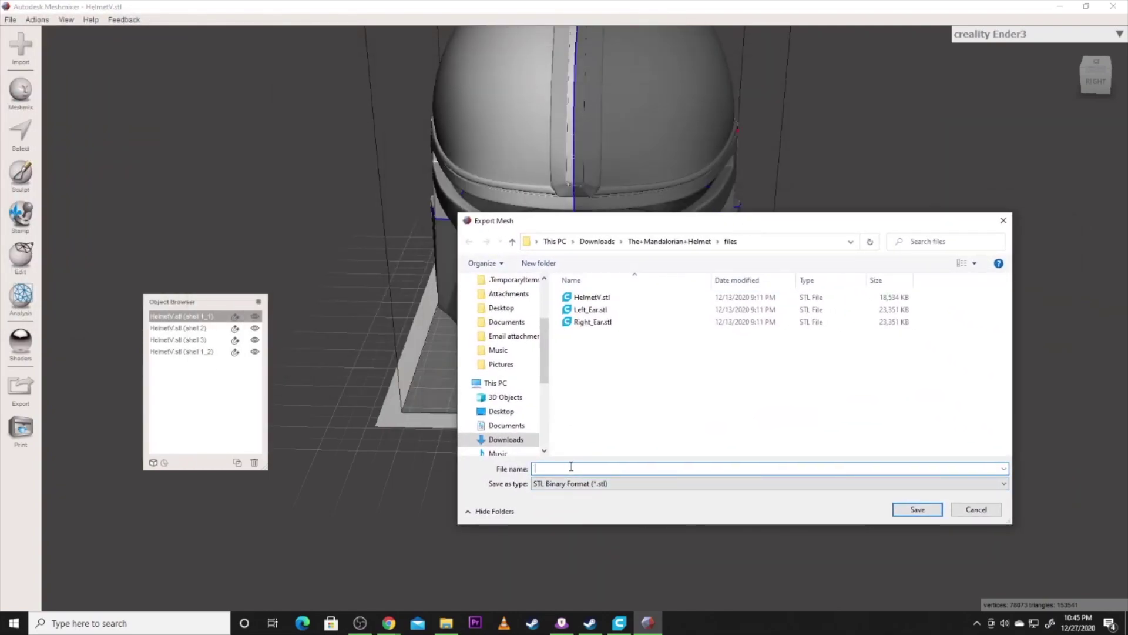
type("Helmet top left")
left_click(917, 509)
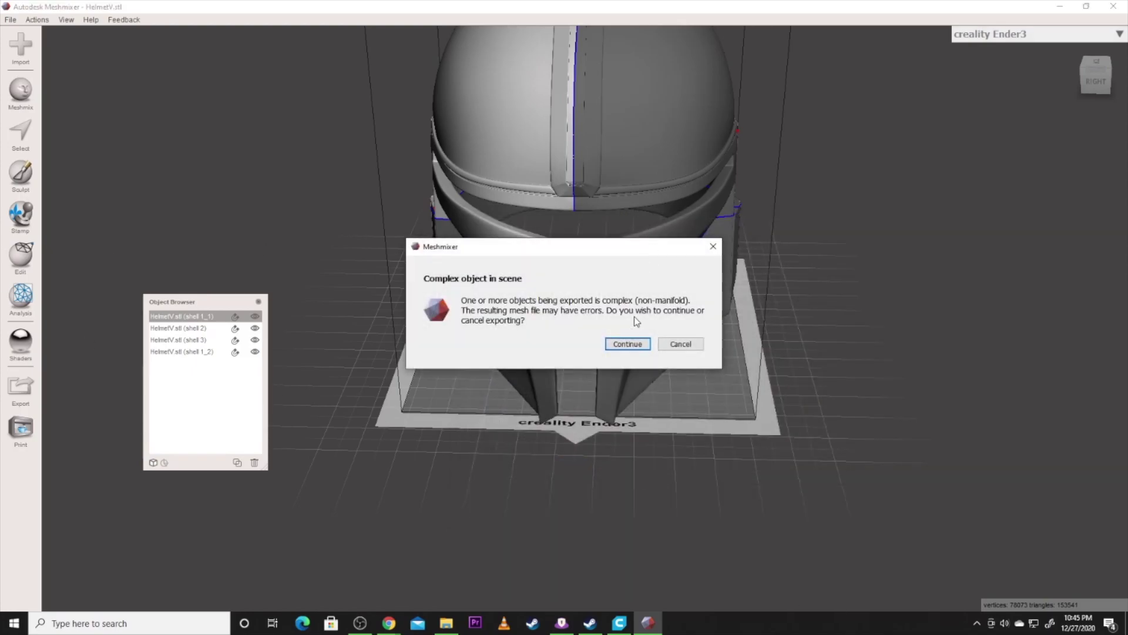
left_click(632, 346)
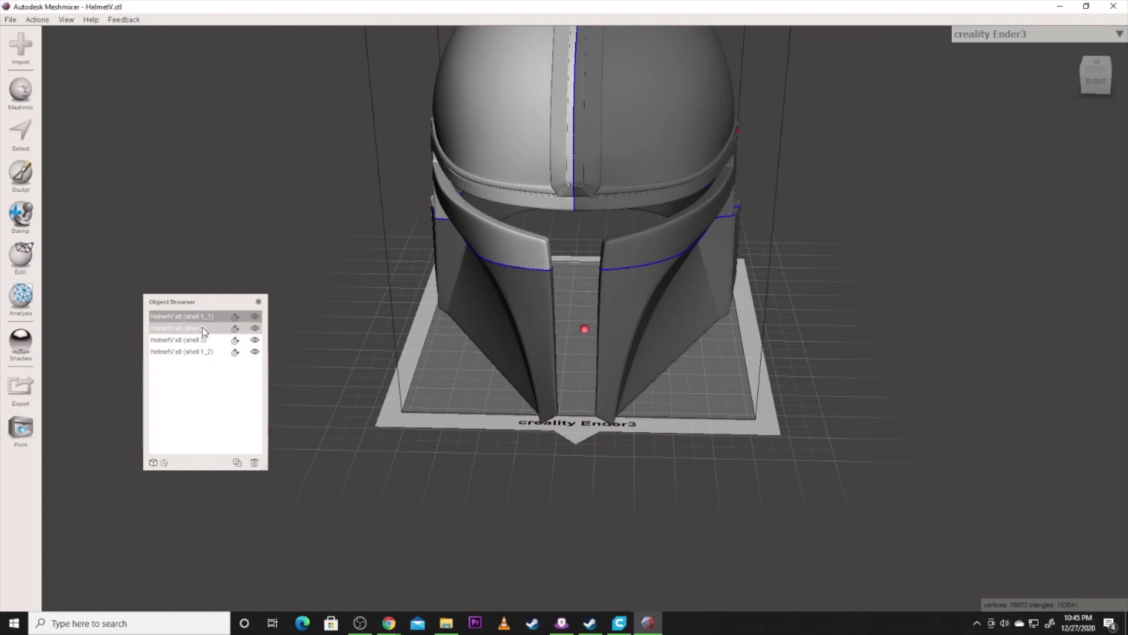
Step: Export the other upper half, shell 1_2, in STL Binary Format as "Helmet Top Right", continuing despite the complex object
left_click(204, 330)
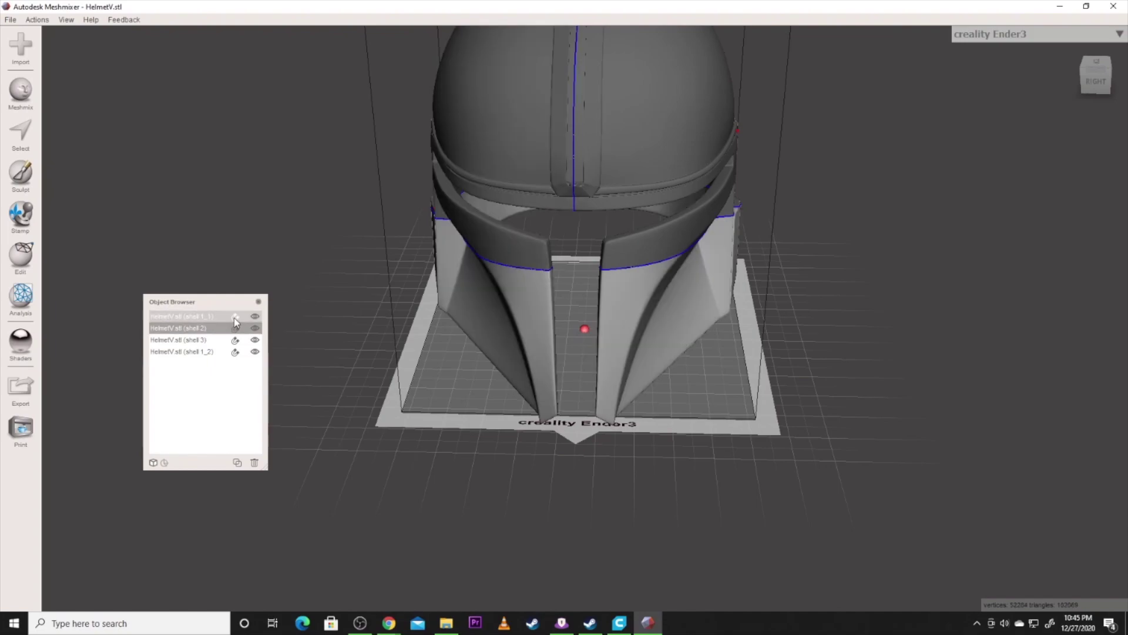
left_click(224, 351)
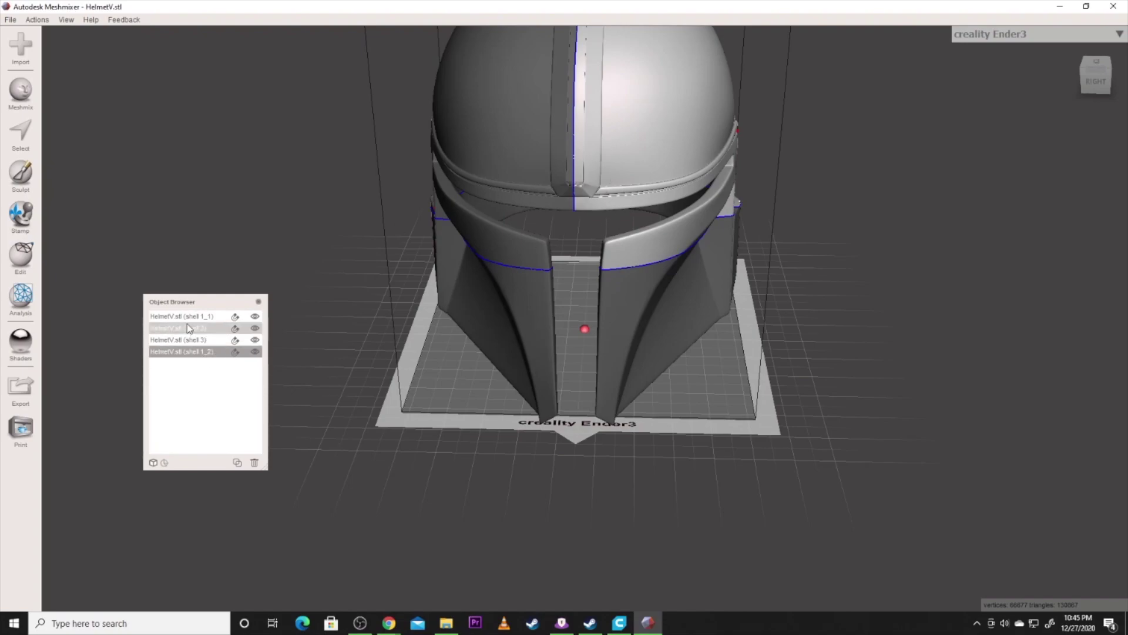
left_click(22, 392)
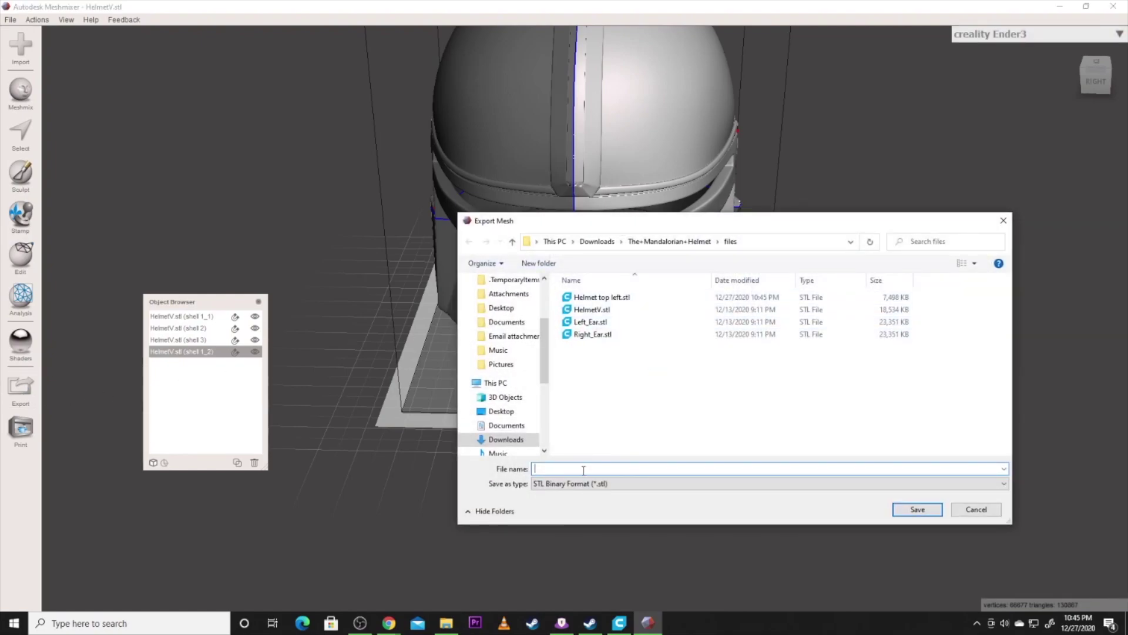
type("Helme")
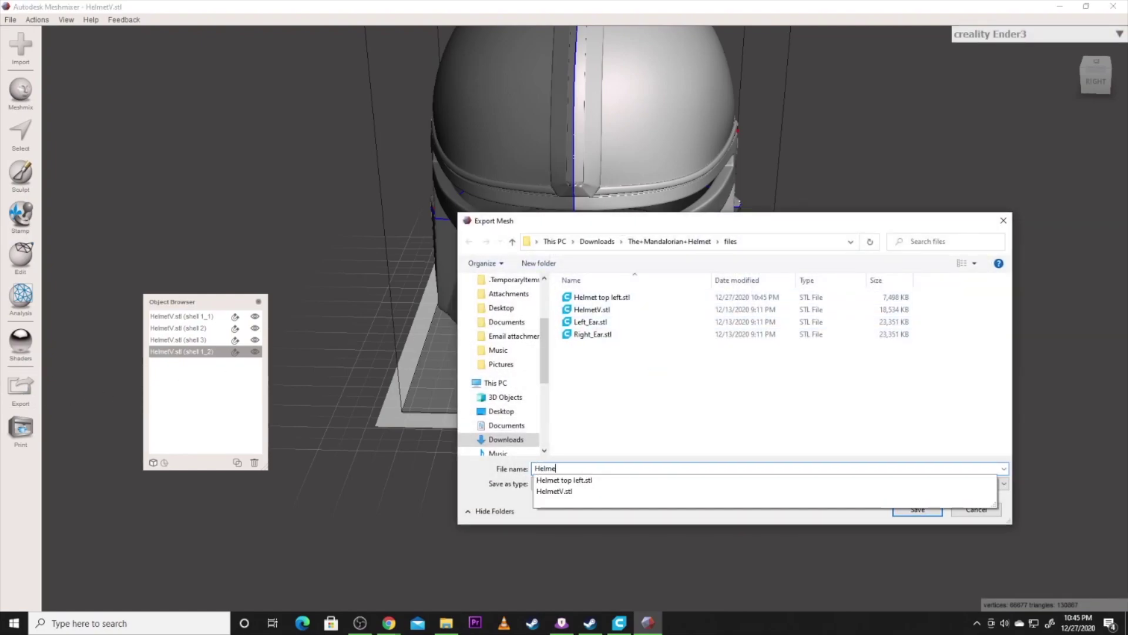
type("t Top Right")
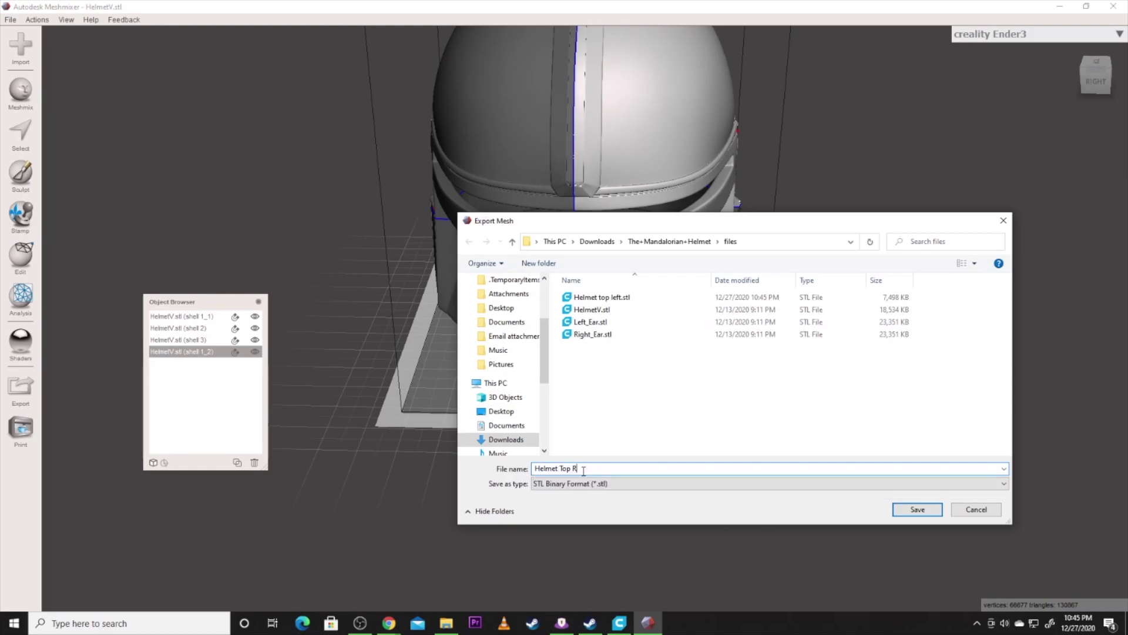
left_click(918, 509)
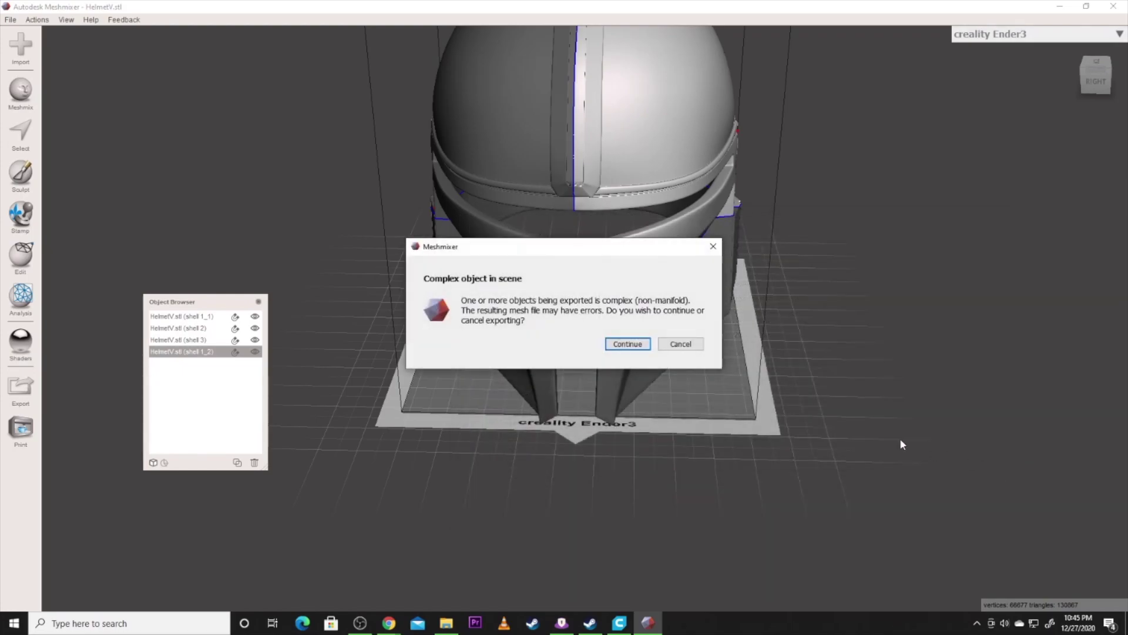
left_click(629, 345)
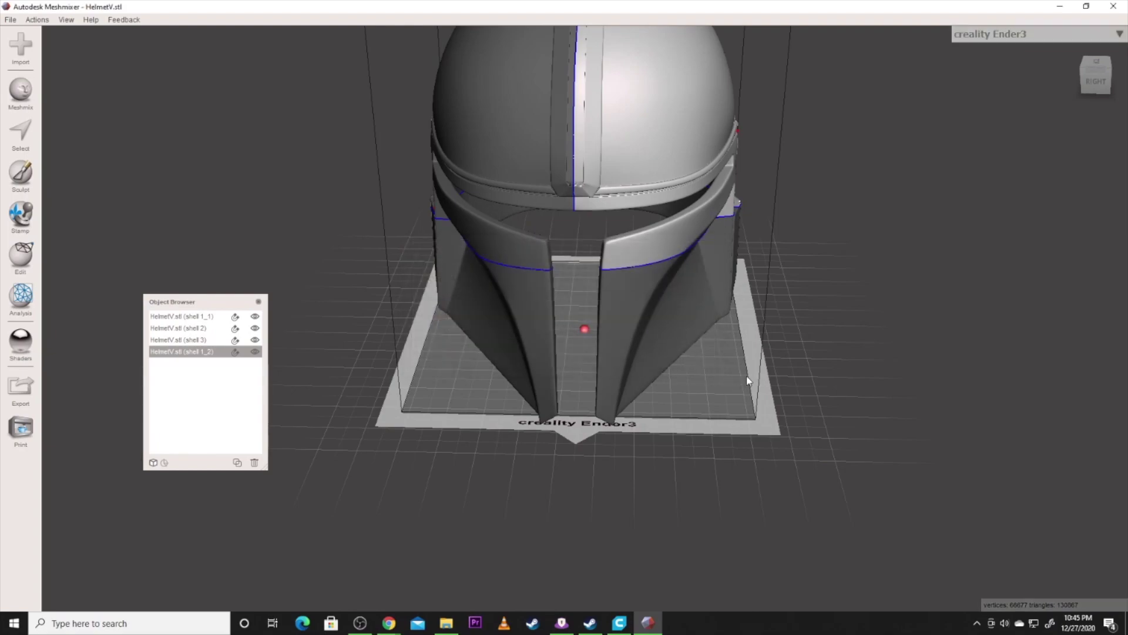
Step: Plane Cut the lower helmet shell 2 along a vertical plane through its centre, using Cut (Discard Half) with Remeshed Fill
left_click(676, 321)
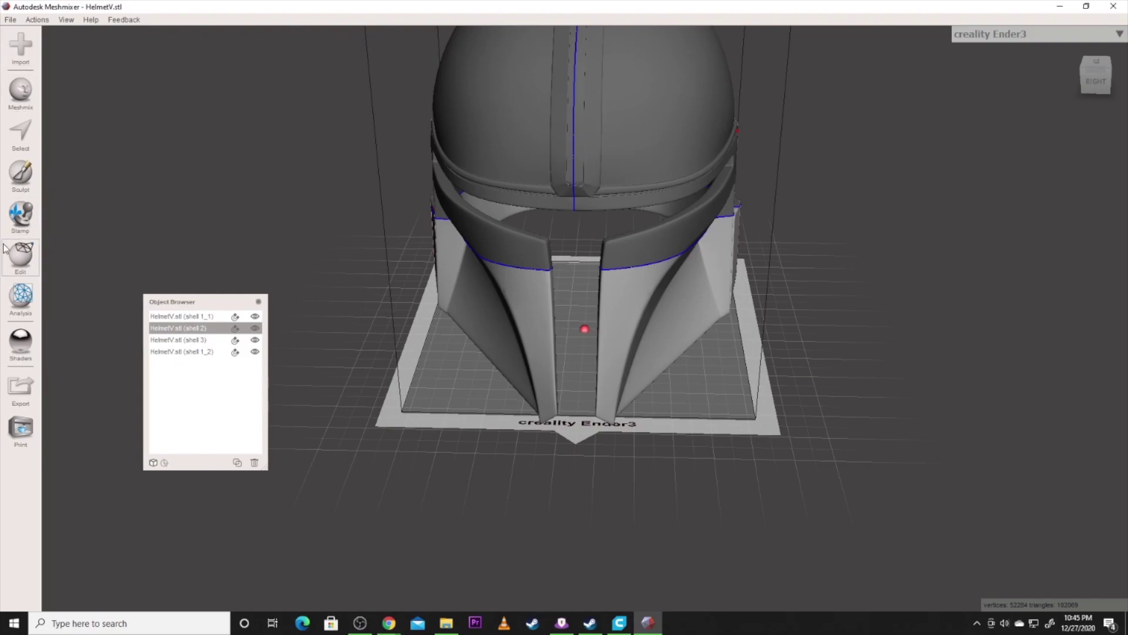
left_click(21, 256)
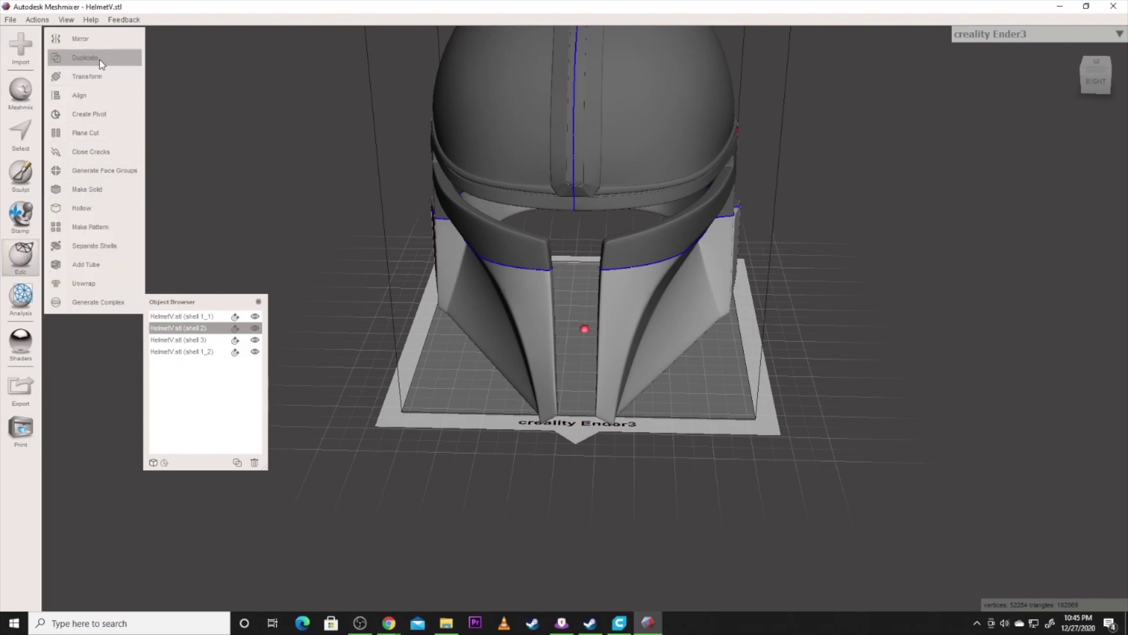
left_click(86, 133)
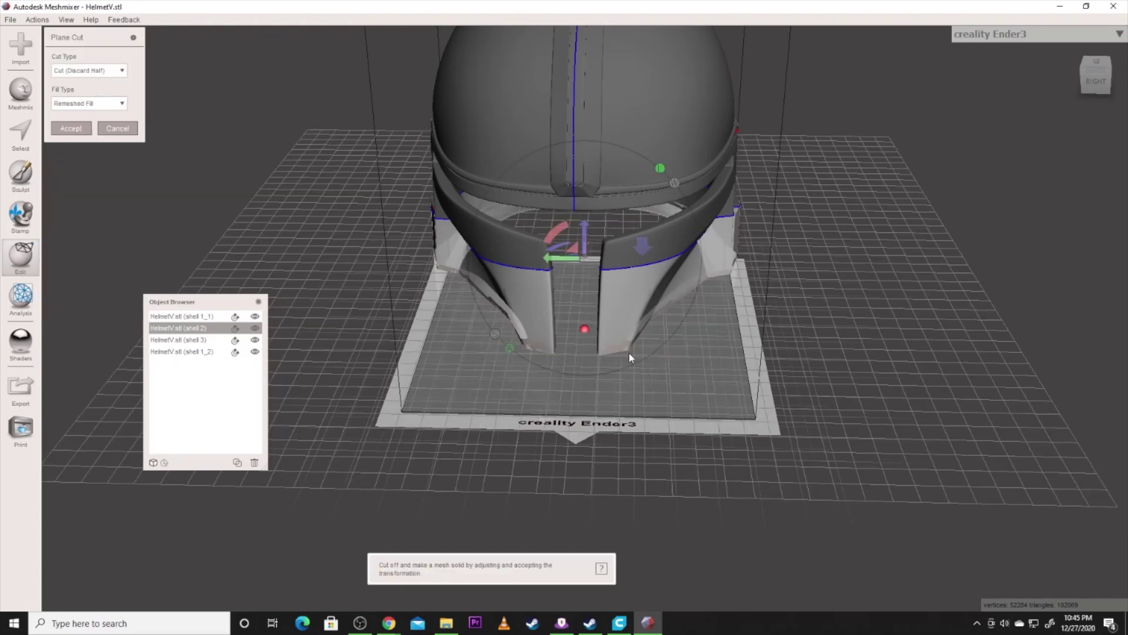
left_click_drag(568, 234, 629, 233)
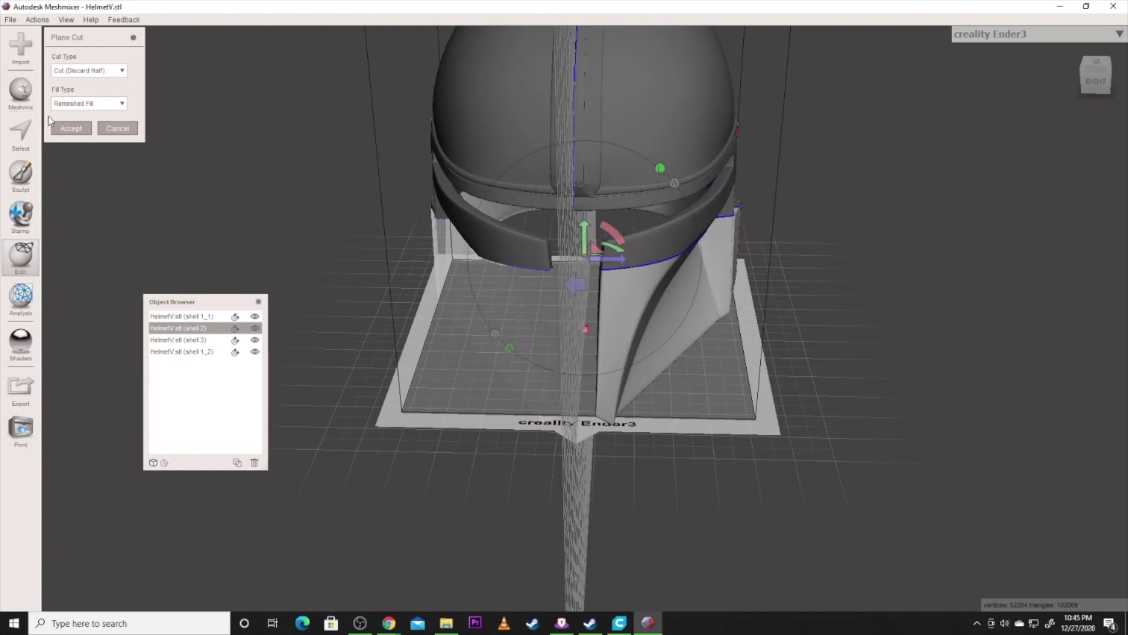
left_click(70, 129)
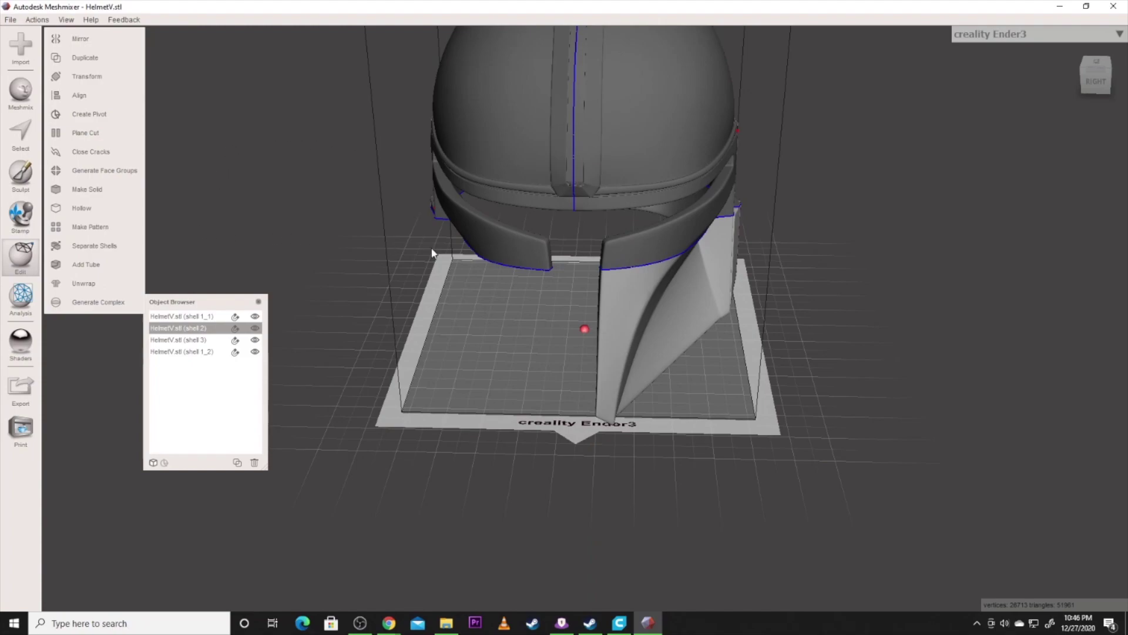
Step: Undo back into the lower helmet's Plane Cut, redo it as Slice (Keep Both) with Remeshed Fill, and separate the halves into shells
left_click(37, 20)
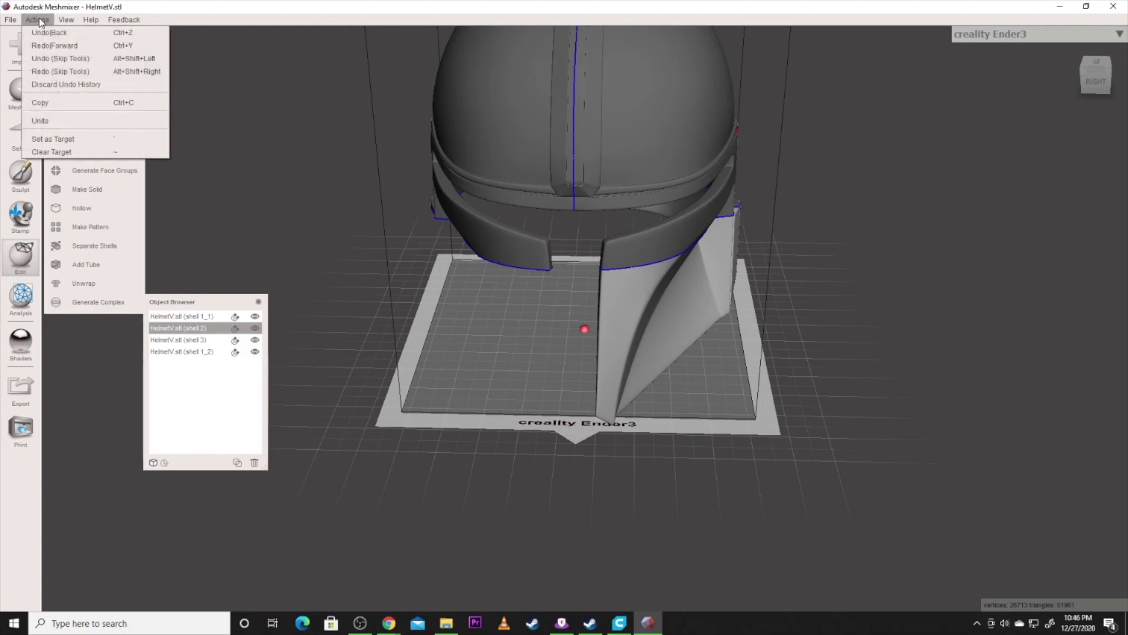
left_click(41, 32)
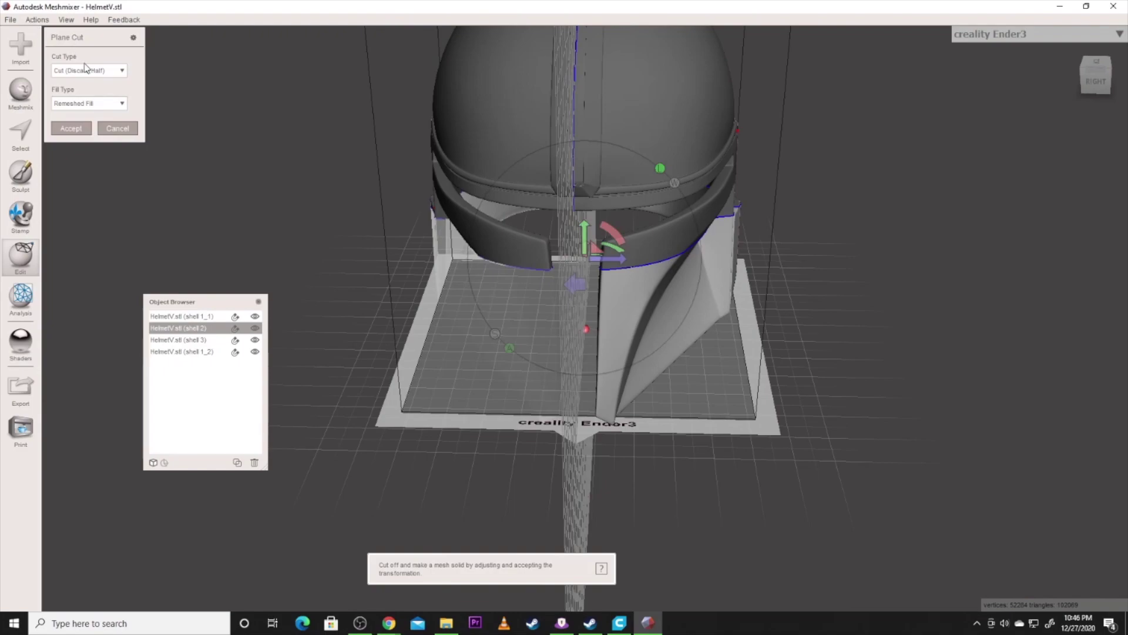
left_click(88, 71)
left_click(92, 95)
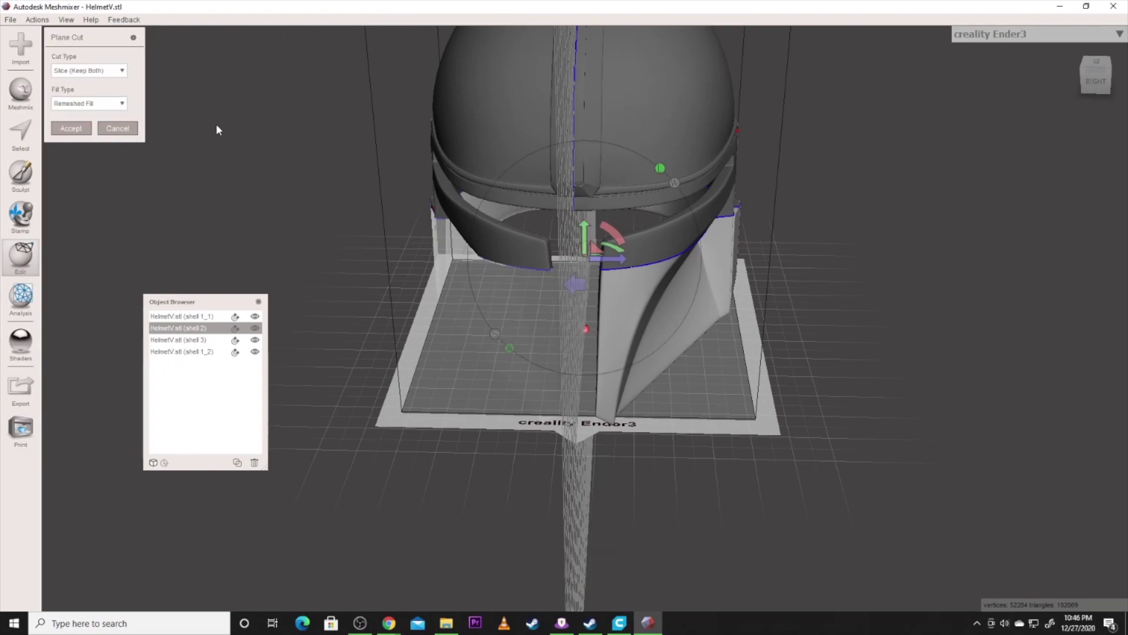
left_click(73, 129)
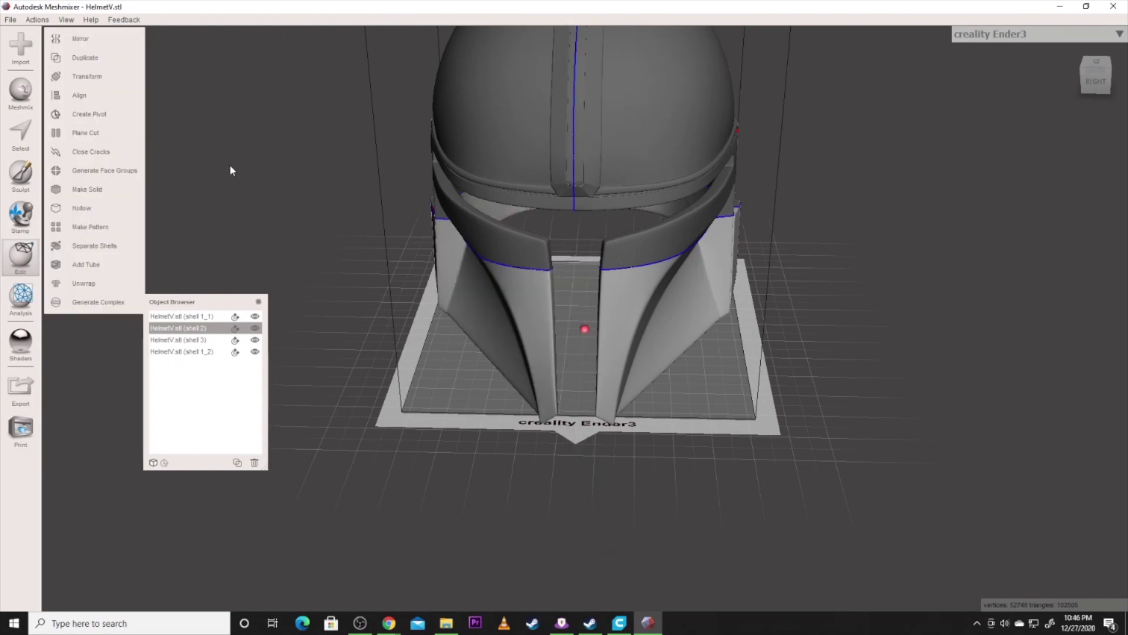
left_click(1096, 75)
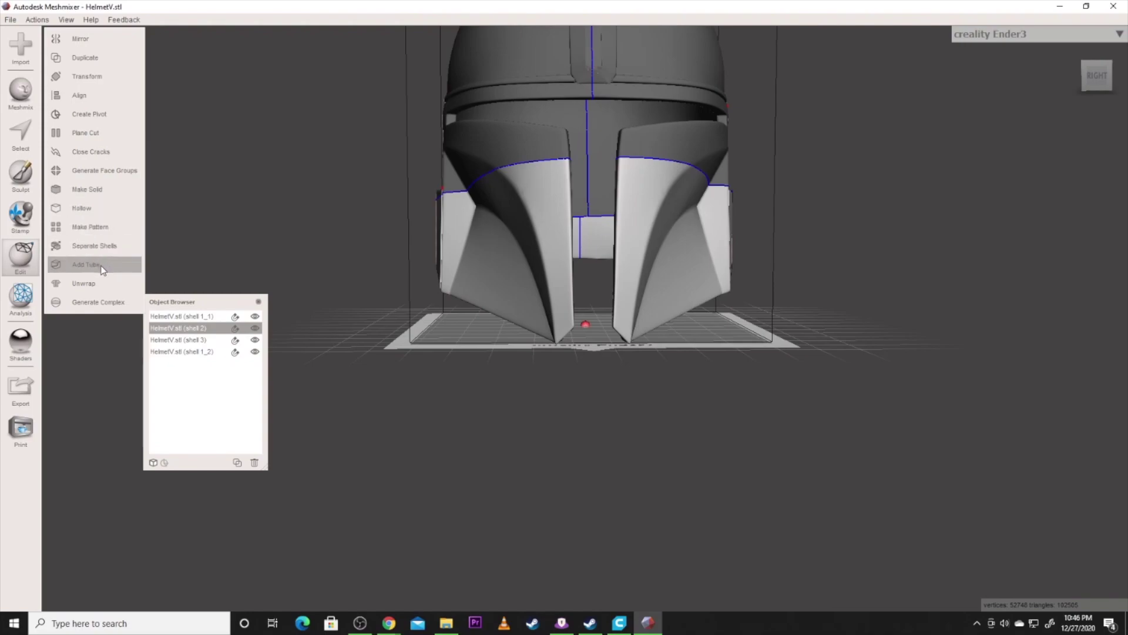
left_click(106, 247)
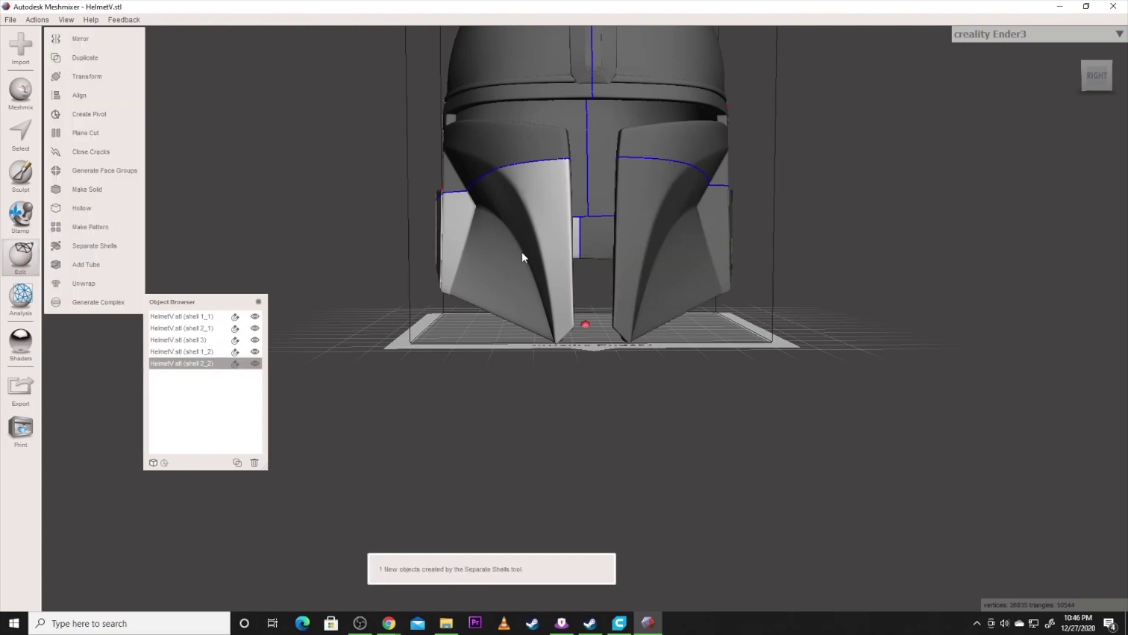
Step: Export lower half shell 2_1 in STL Binary Format as "Helmet Bottom Right"
left_click(206, 328)
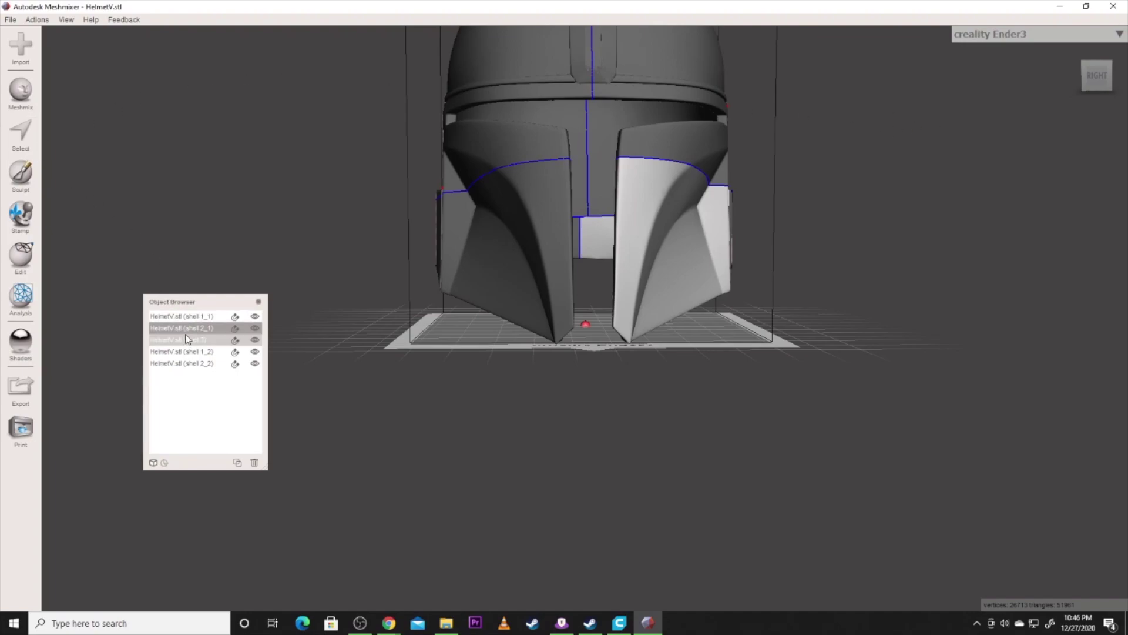
left_click(10, 19)
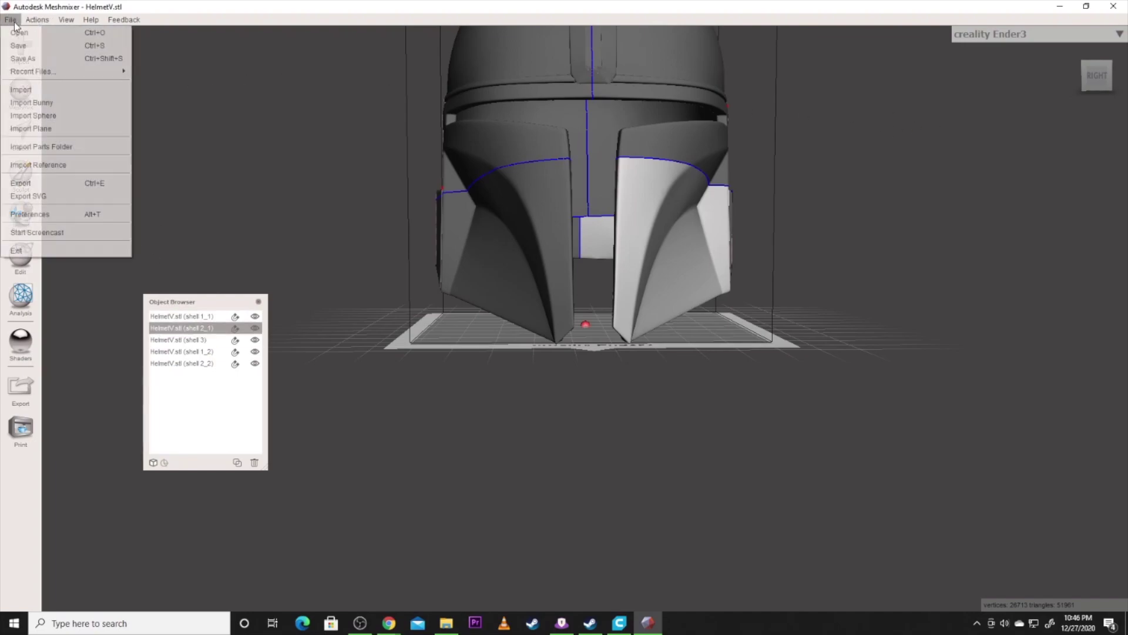
left_click(59, 185)
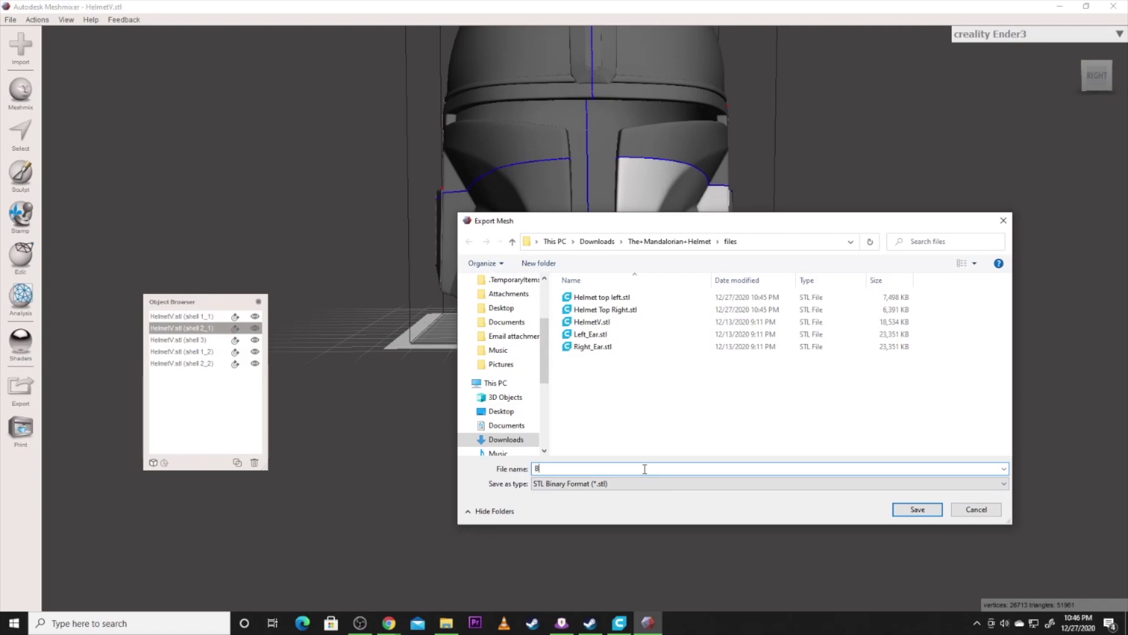
type("BHe")
type("Helme")
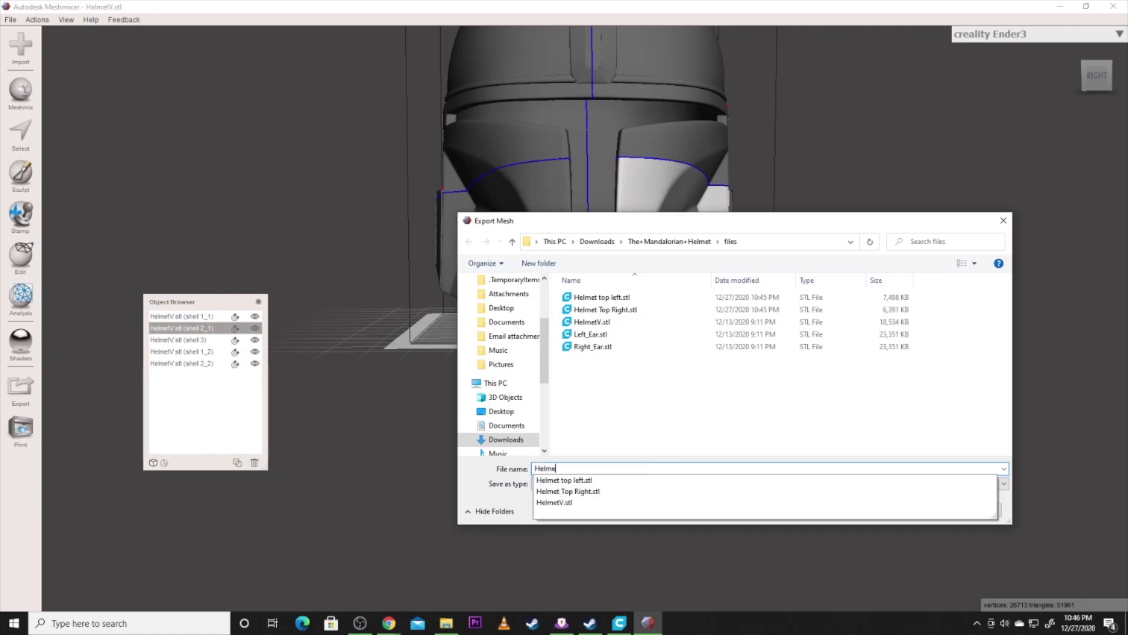
type("t Bottom Right")
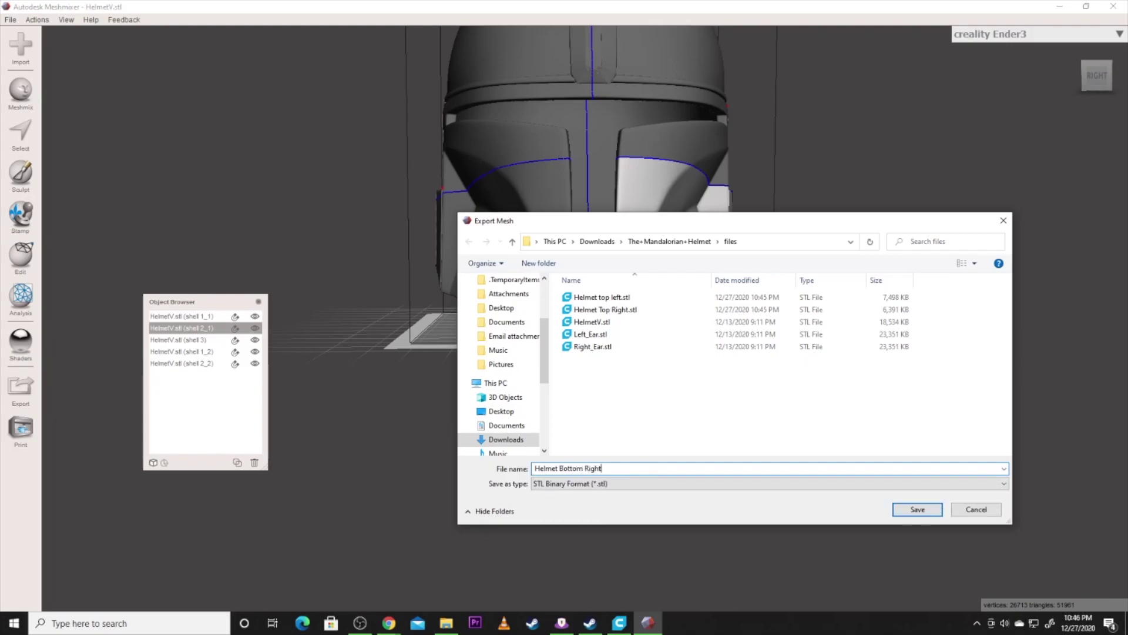
left_click(916, 510)
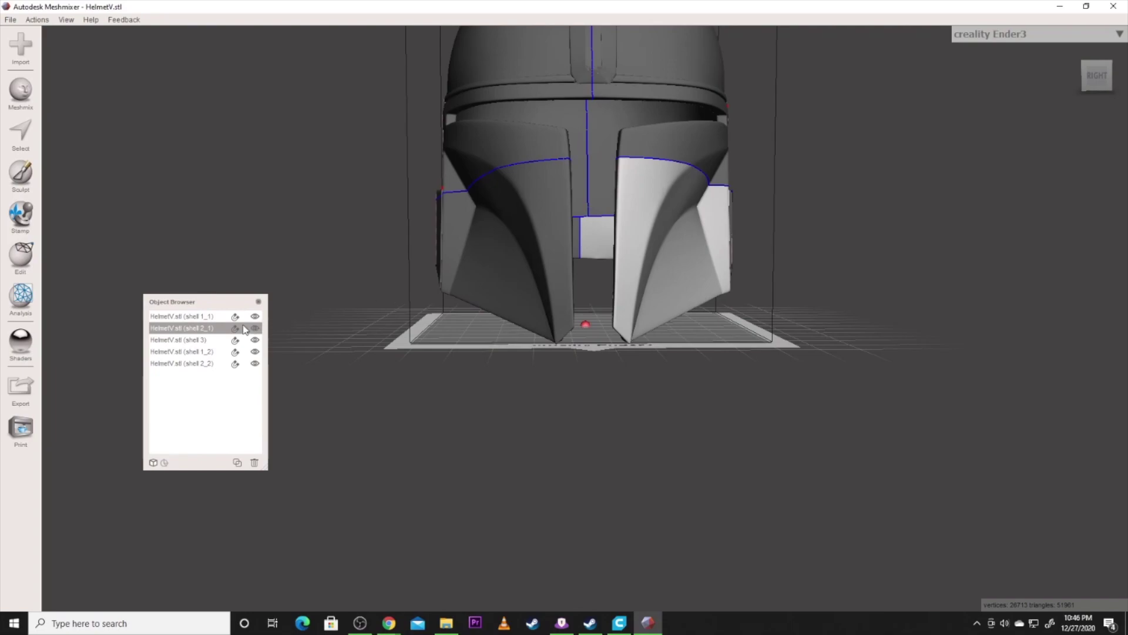
Step: Export the other lower half, shell 2_2, in STL Binary Format as "Helmet Bottom Left"
left_click(221, 366)
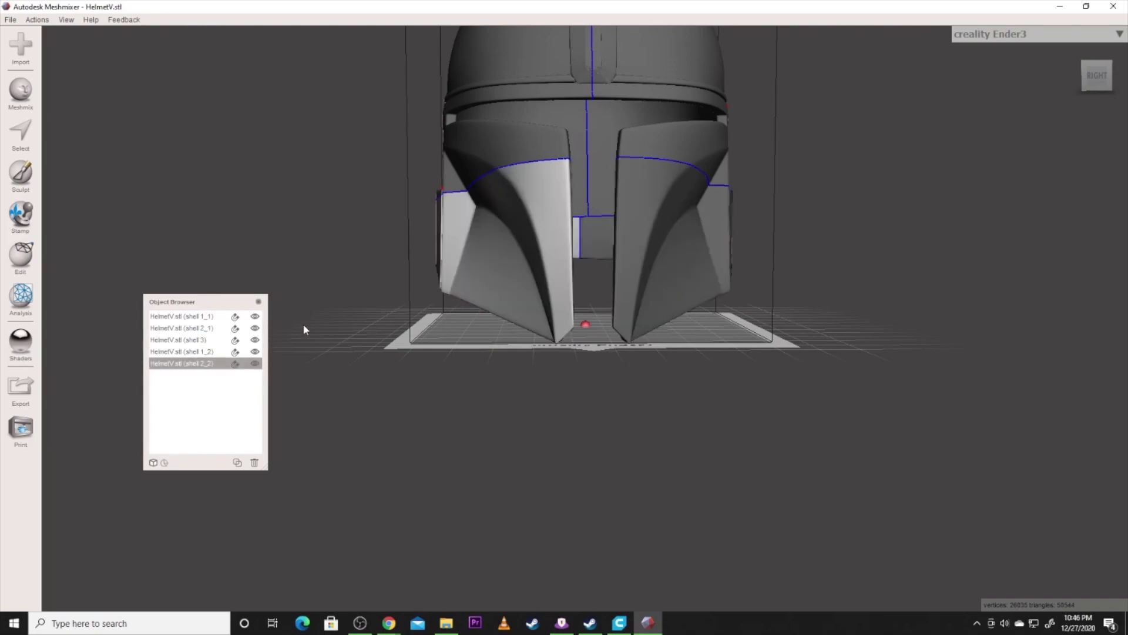
left_click(10, 20)
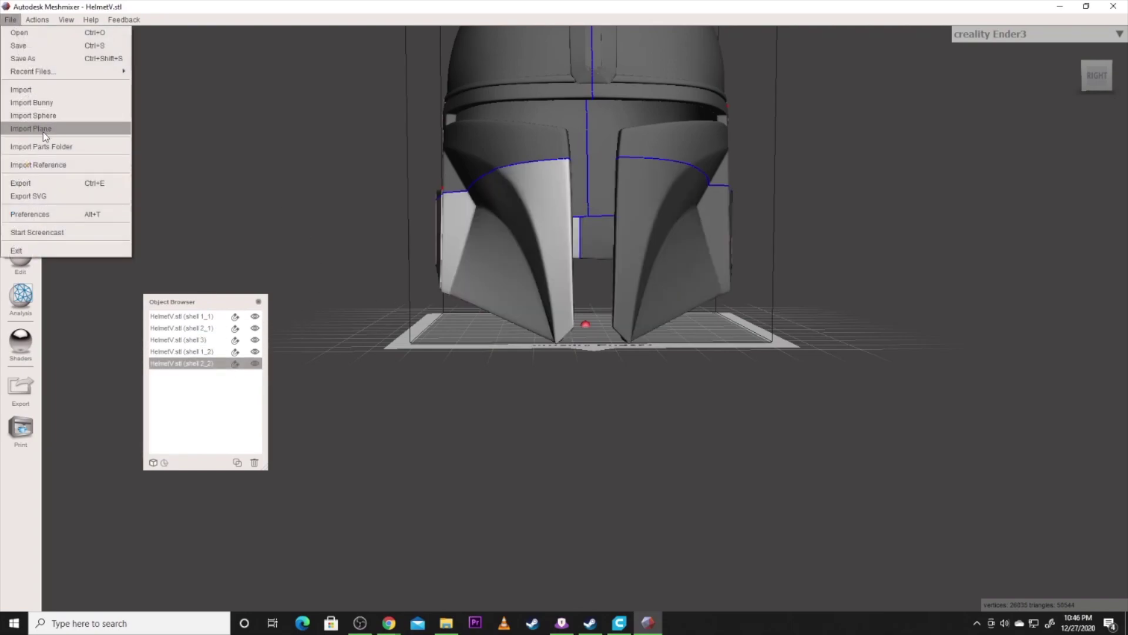
left_click(111, 184)
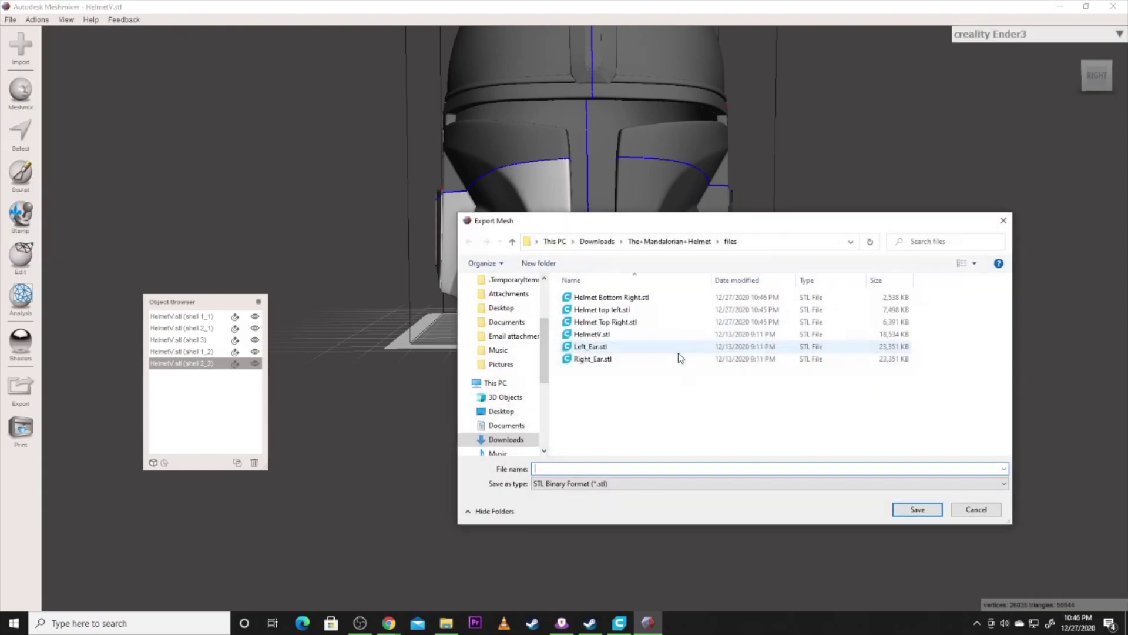
type("Helme")
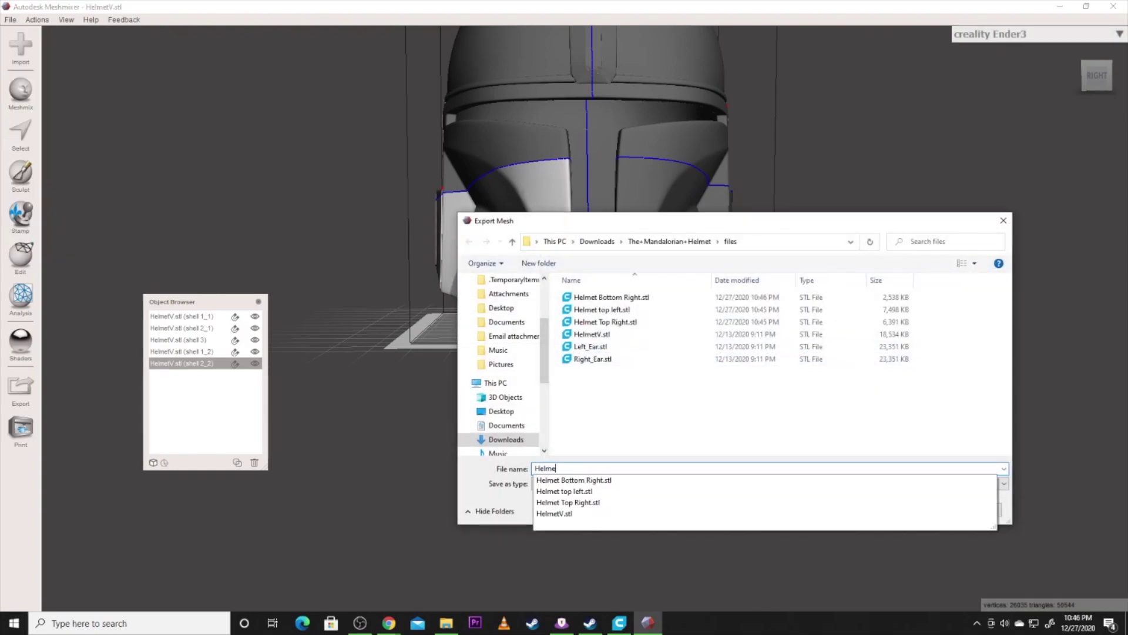
type("t Botttom L")
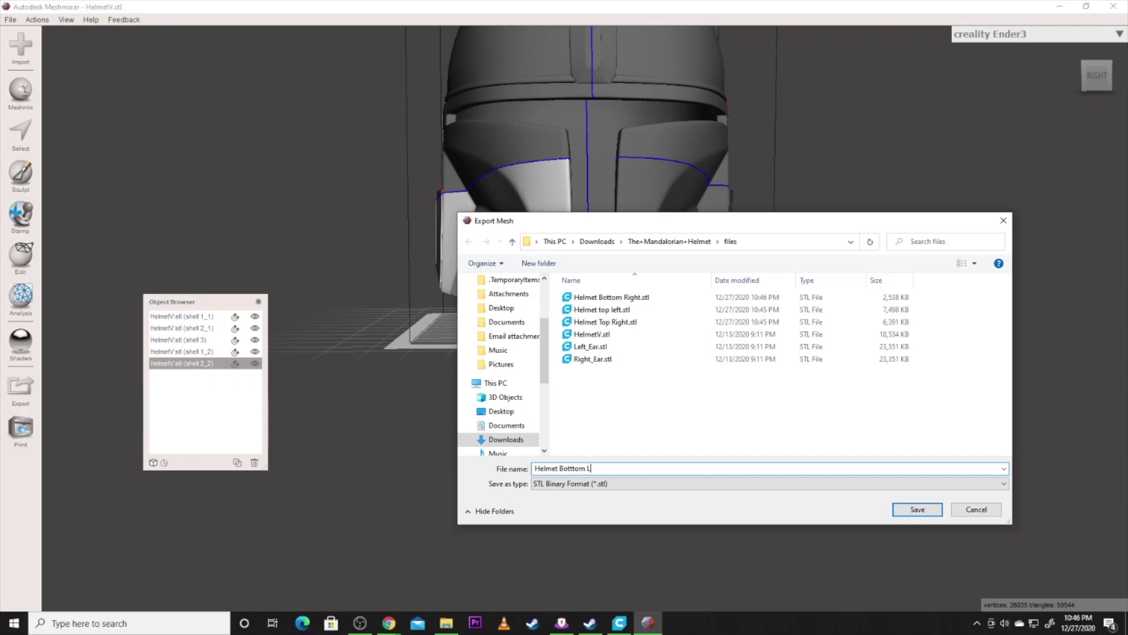
key("BackSpace")
key("BackSpace")
type("om Le")
left_click(917, 510)
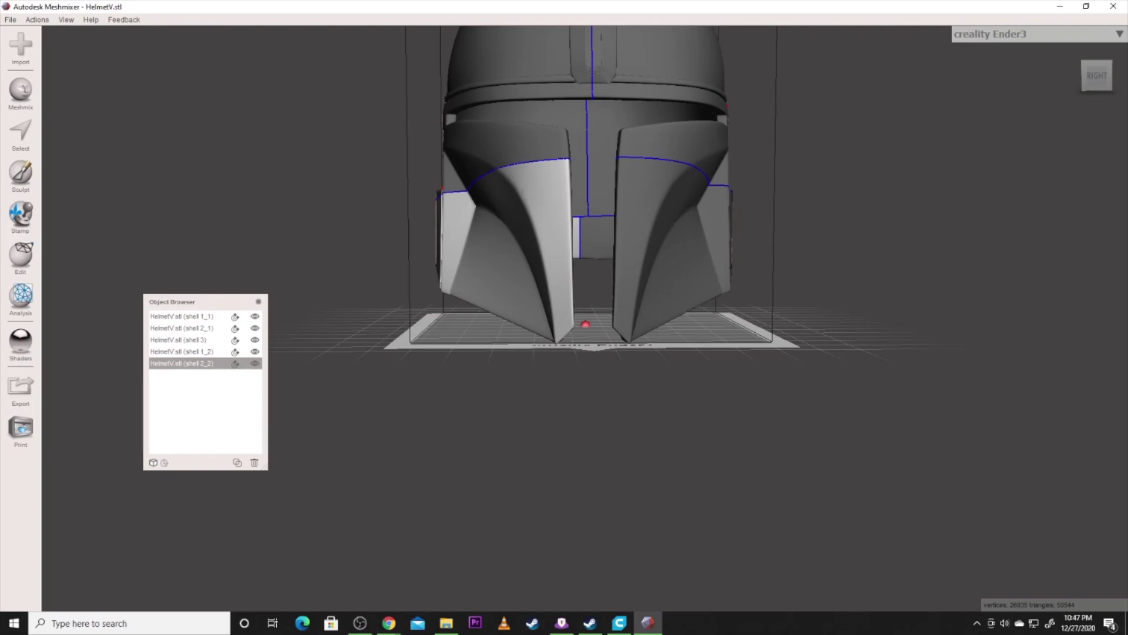
Step: Load "Helmet Bottom Left" into Ultimaker Cura and move it onto the Creality Ender-3 build plate to check its fit
key("super+e")
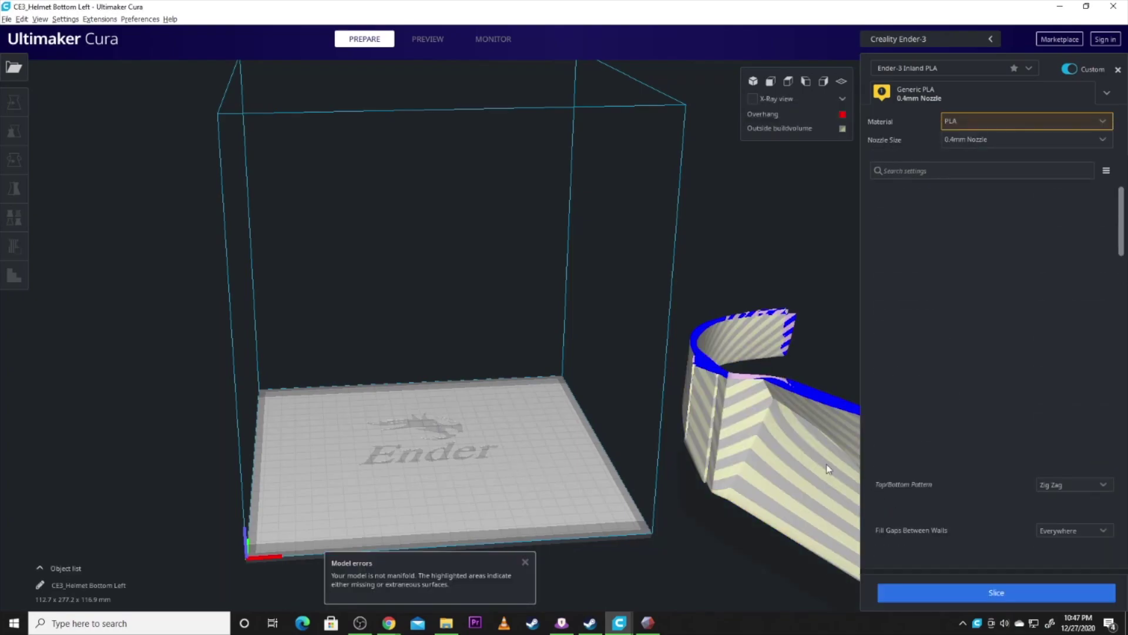
left_click_drag(828, 469, 411, 408)
right_click_drag(411, 408, 382, 501)
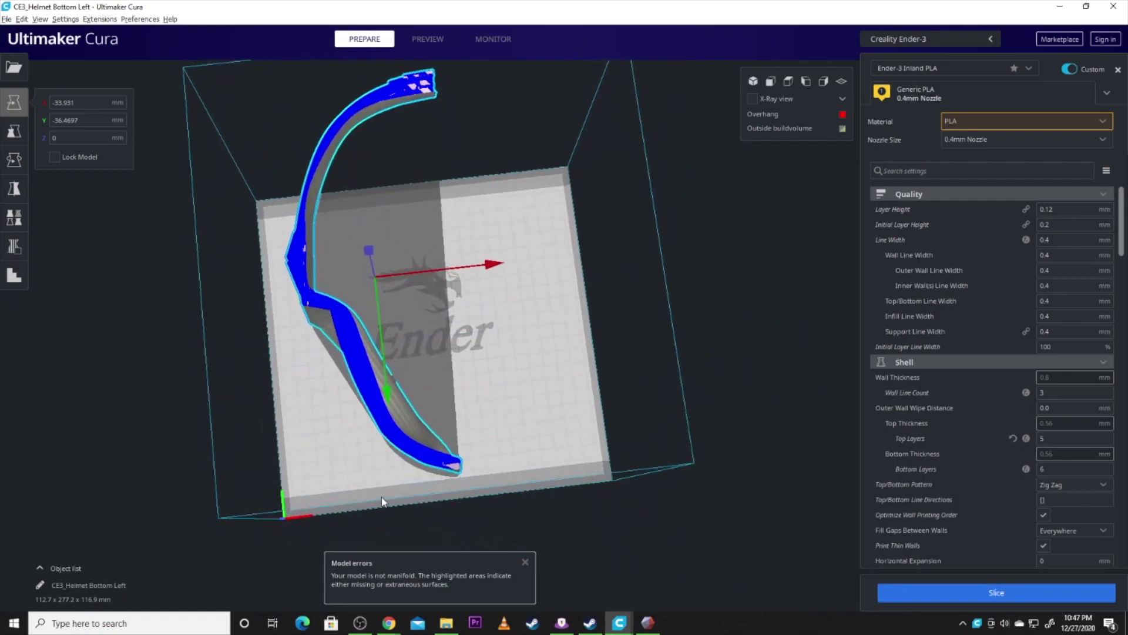
left_click_drag(429, 470, 570, 459)
Step: Rotate the lower helmet piece about its vertical axis with Snap Rotation and reposition it diagonally within the build volume
left_click(14, 159)
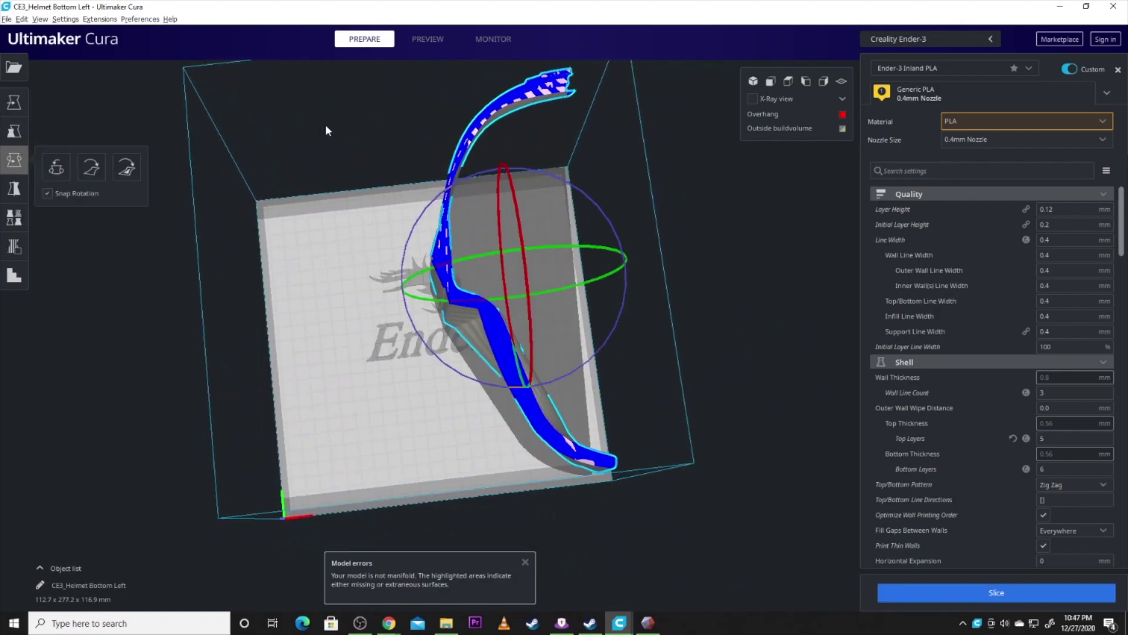
left_click_drag(573, 184, 520, 179)
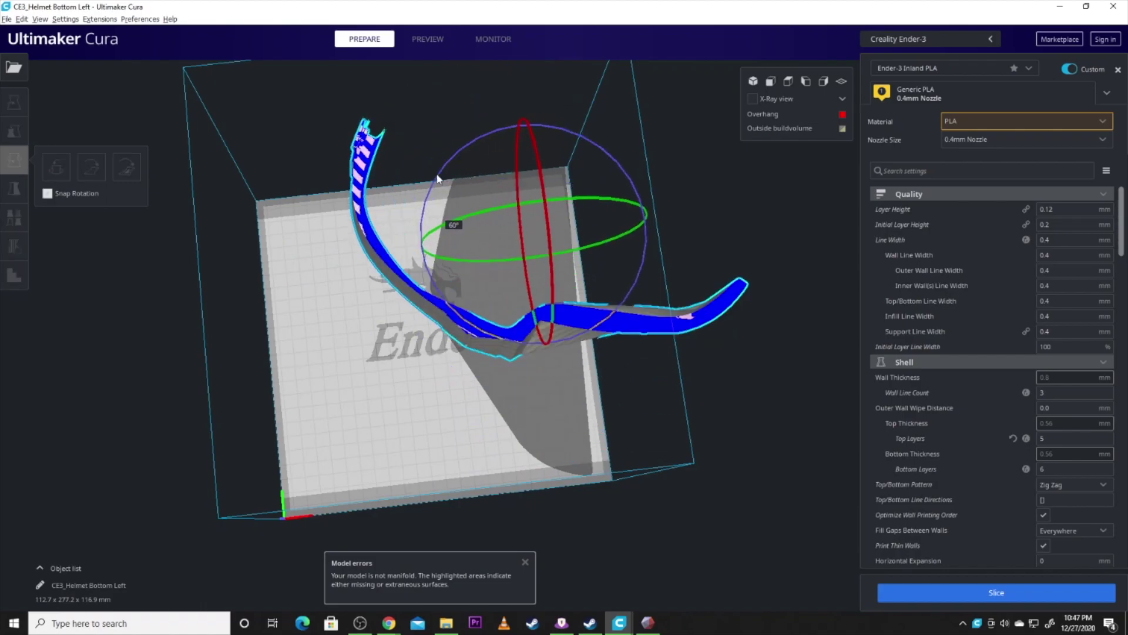
left_click_drag(437, 179, 514, 219)
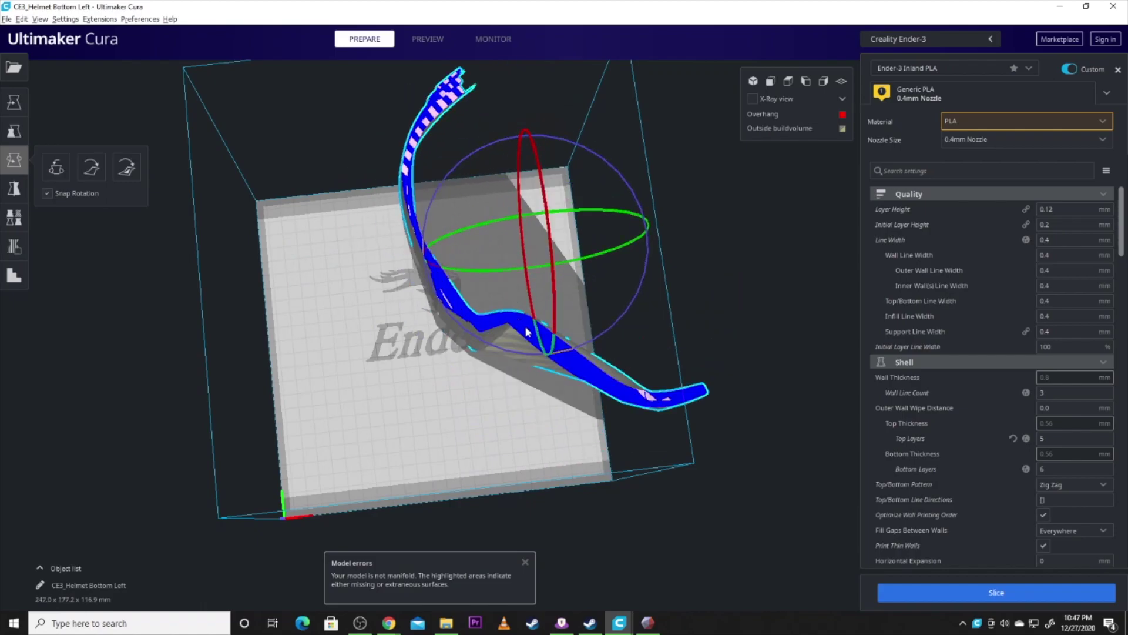
right_click_drag(403, 339, 690, 385)
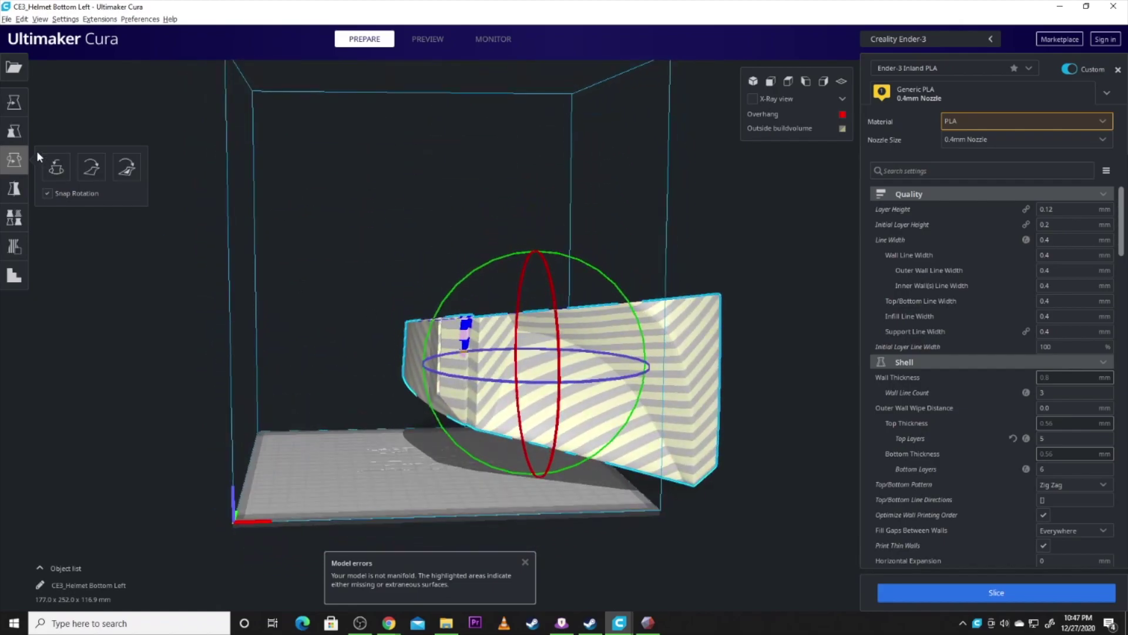
left_click(15, 109)
left_click_drag(576, 394, 433, 415)
right_click_drag(432, 410, 442, 500)
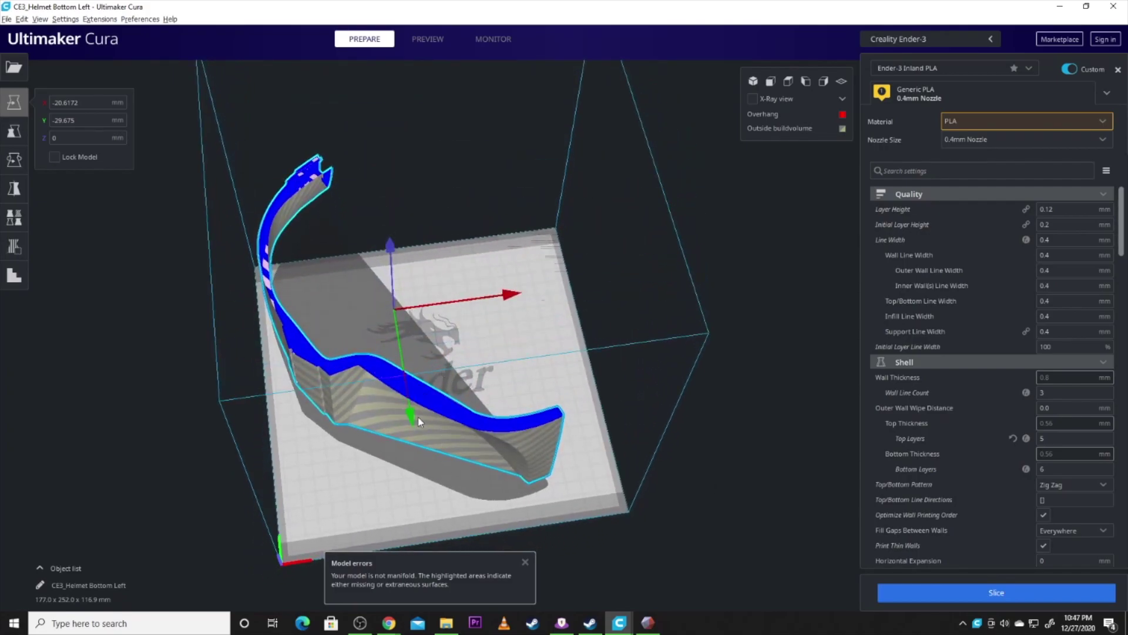
Step: Replace the piece on the build plate with "Helmet top left" and centre it to inspect its fit from several sides
right_click(435, 414)
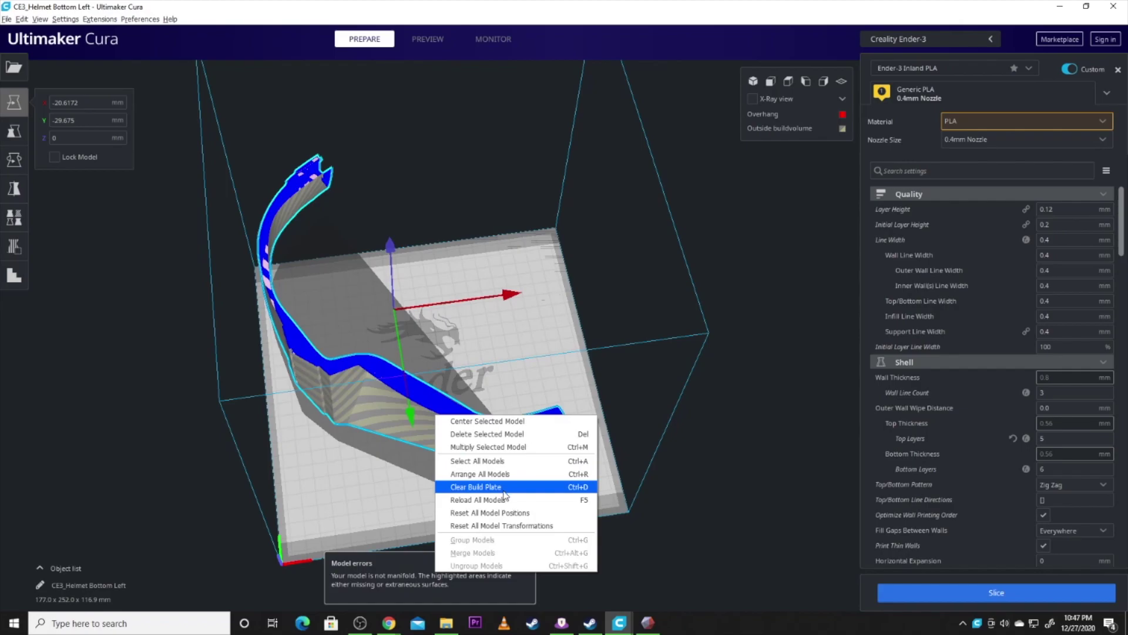
left_click(476, 487)
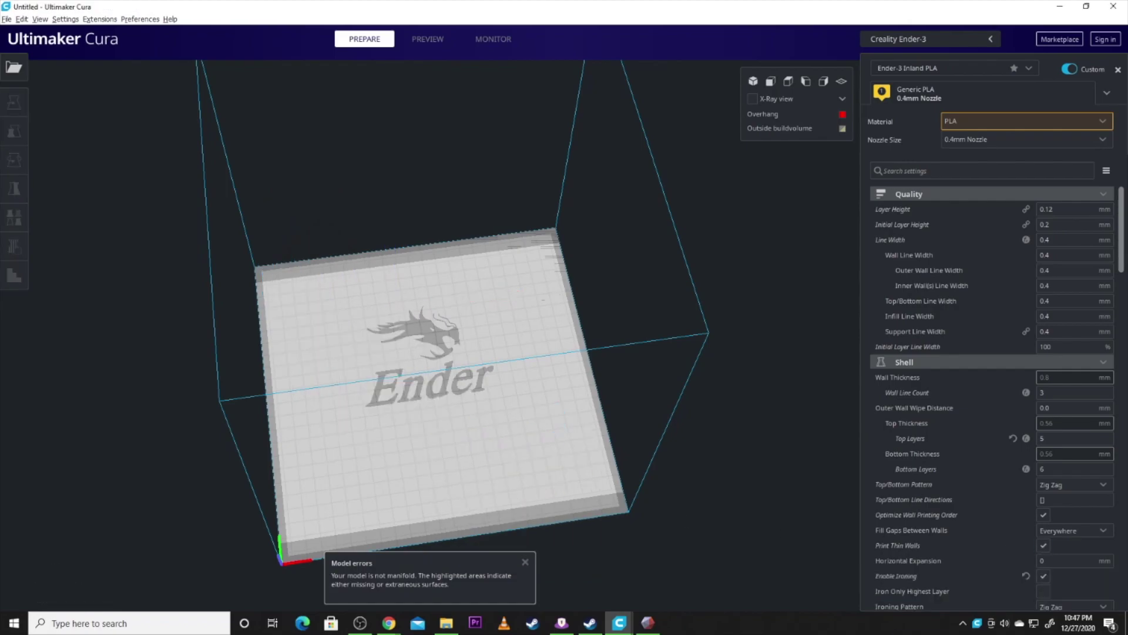
left_click_drag(448, 373, 452, 364)
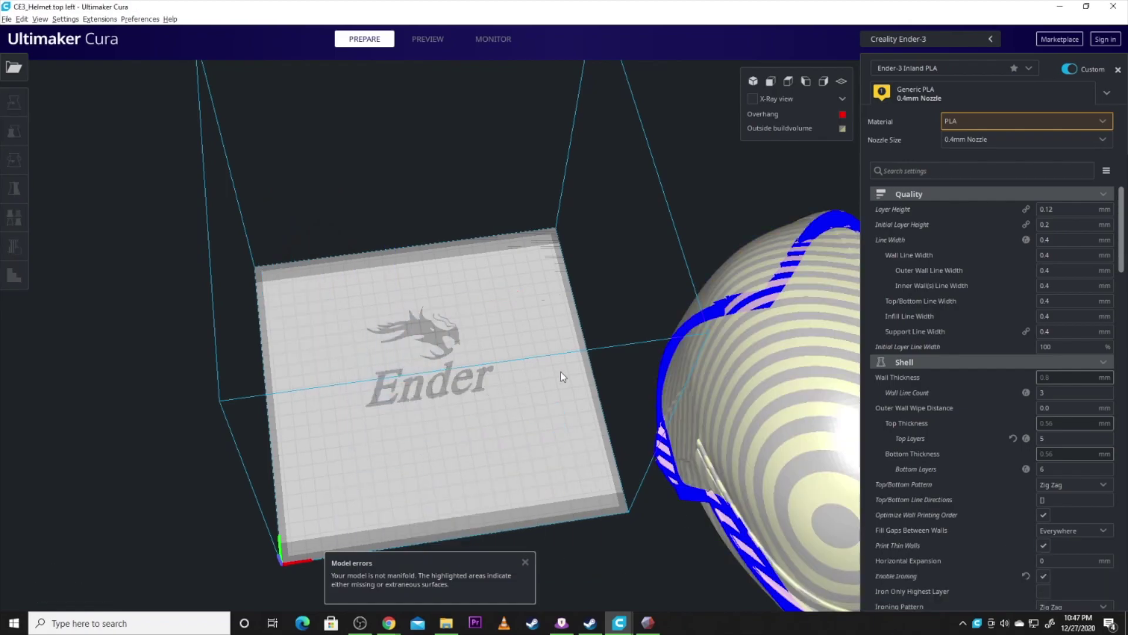
left_click(764, 444)
left_click_drag(725, 438, 508, 378)
right_click_drag(390, 418, 43, 337)
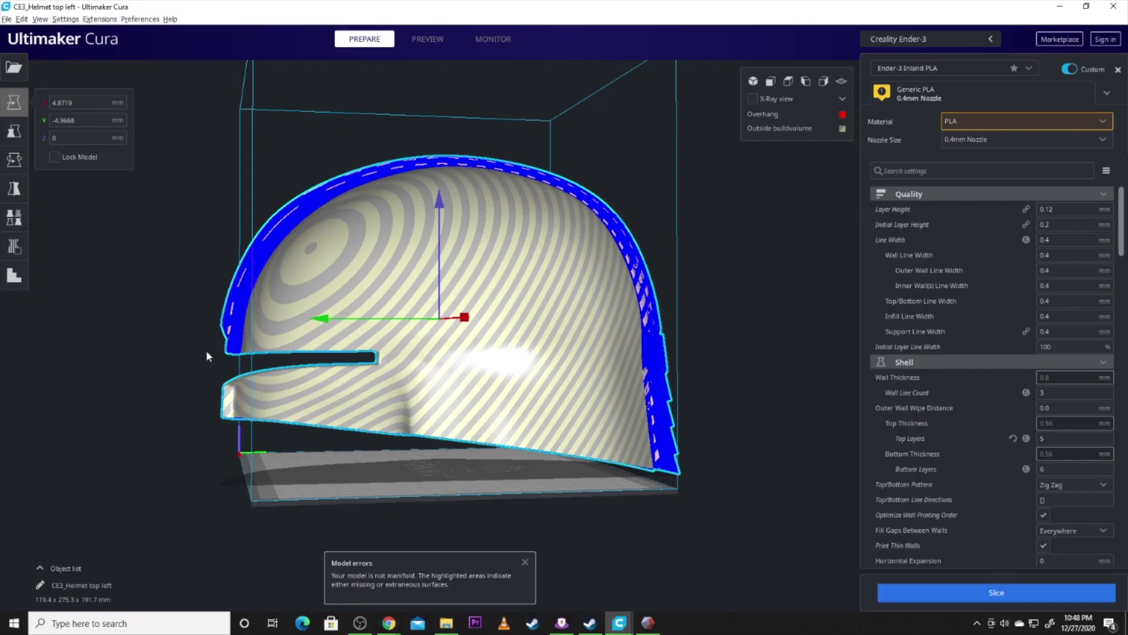
right_click_drag(307, 334, 586, 334)
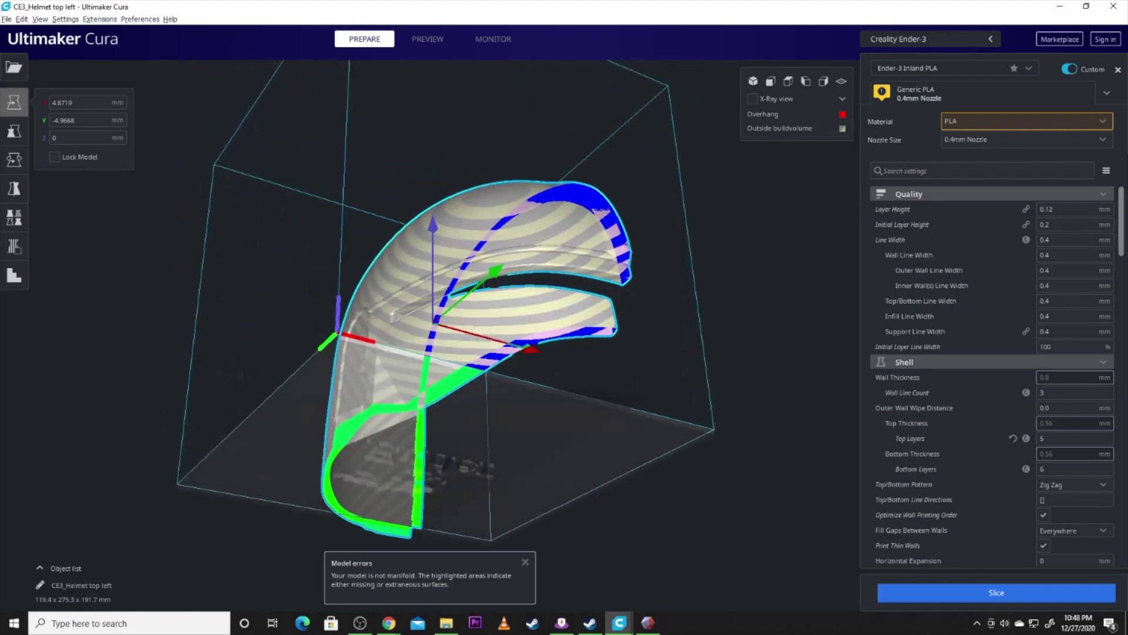
right_click_drag(520, 354, 500, 405)
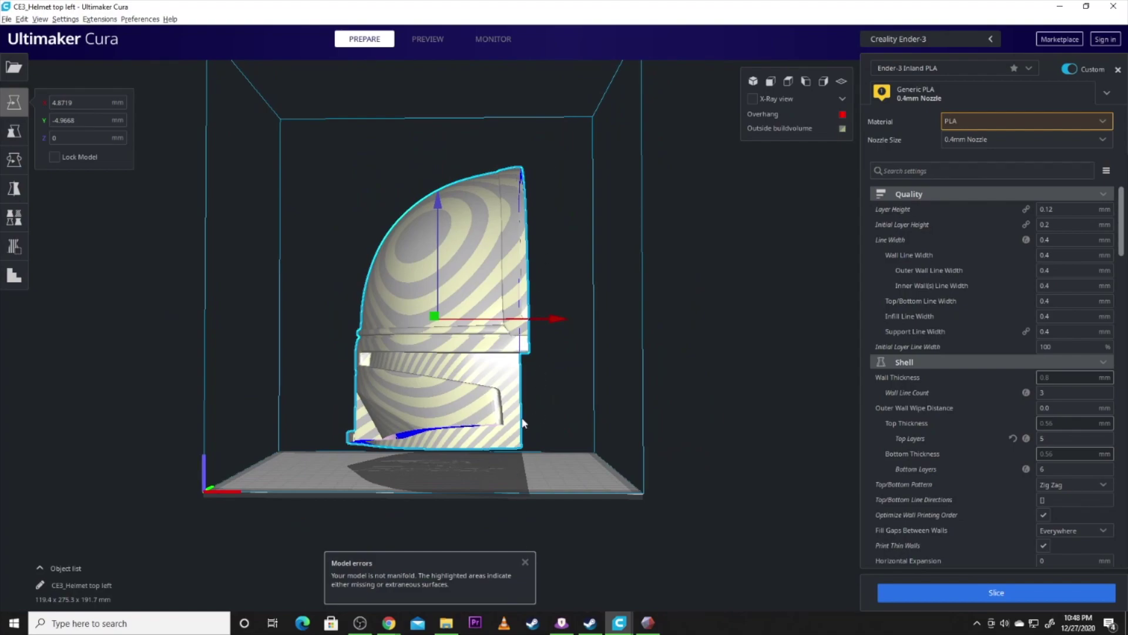
right_click_drag(532, 429, 503, 439)
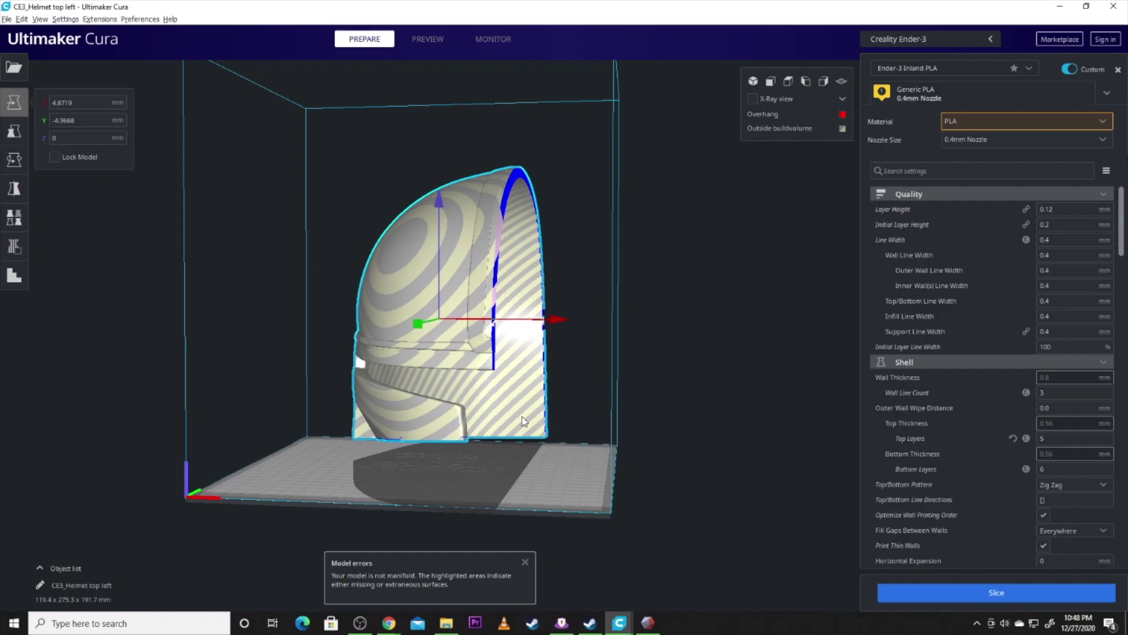
right_click(462, 241)
Step: Switch to Meshmixer and set a Plane Cut on shell 2_2 with the plane turned vertical behind the cheek
left_click(1060, 6)
left_click(1060, 6)
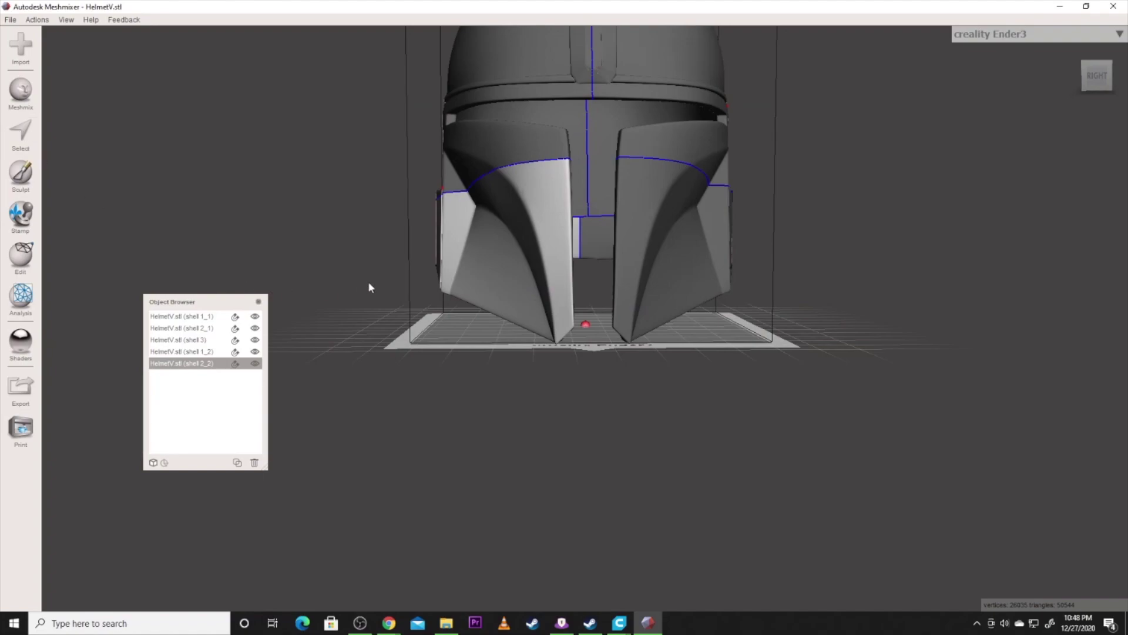
left_click(1077, 75)
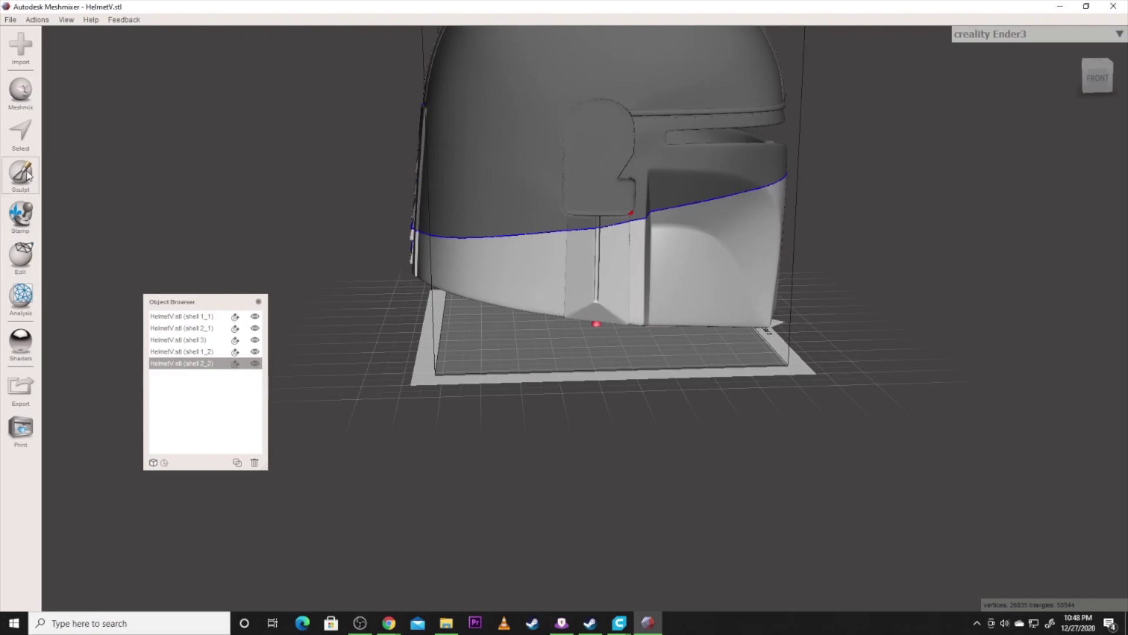
left_click(22, 261)
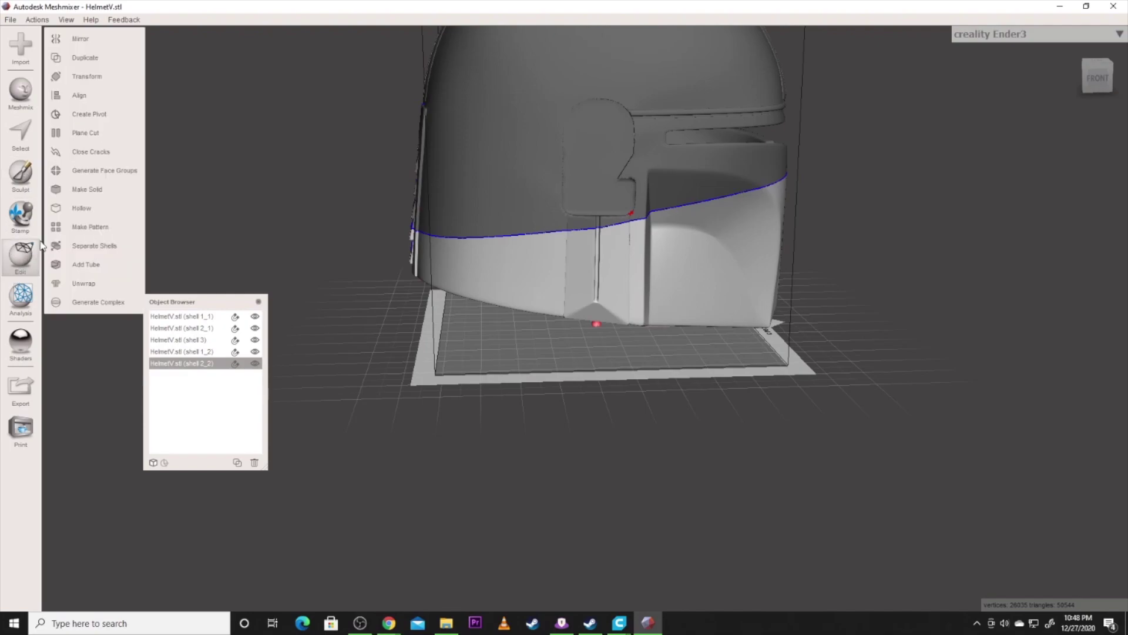
left_click(97, 133)
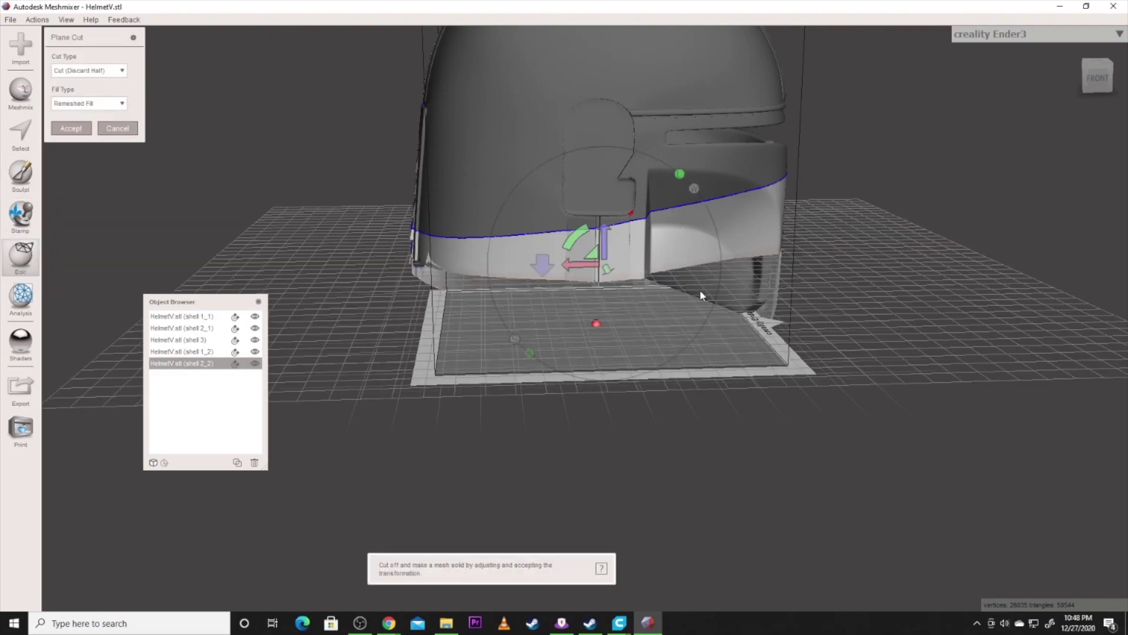
left_click_drag(576, 240, 685, 213)
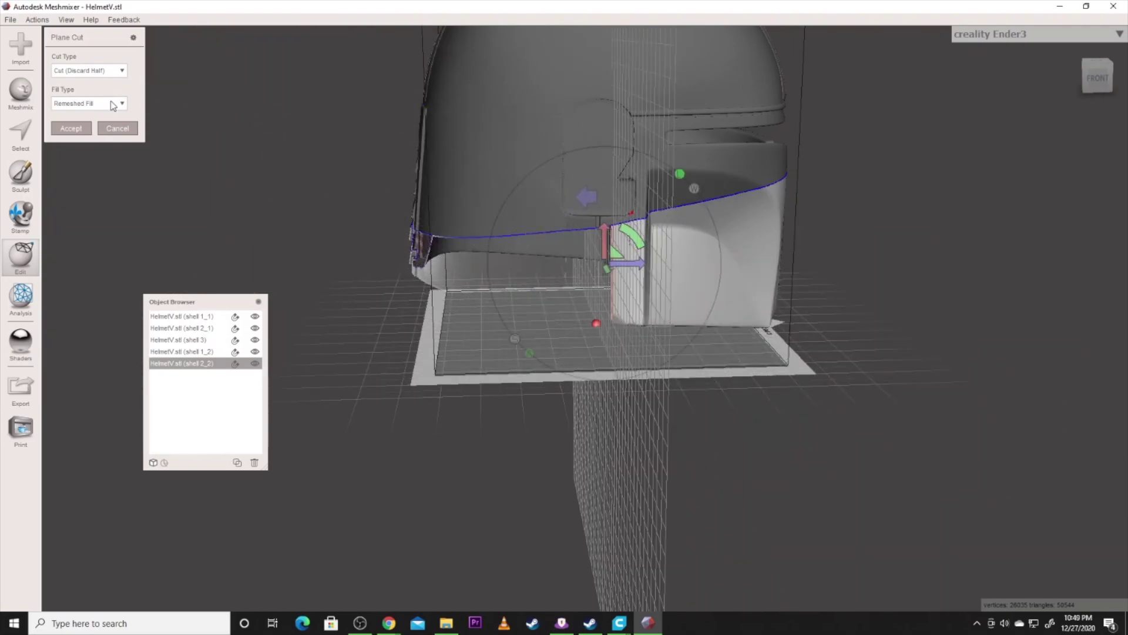
Step: Try to separate the shells after applying the plane as Cut (Discard Half), and undo the cut
left_click(71, 128)
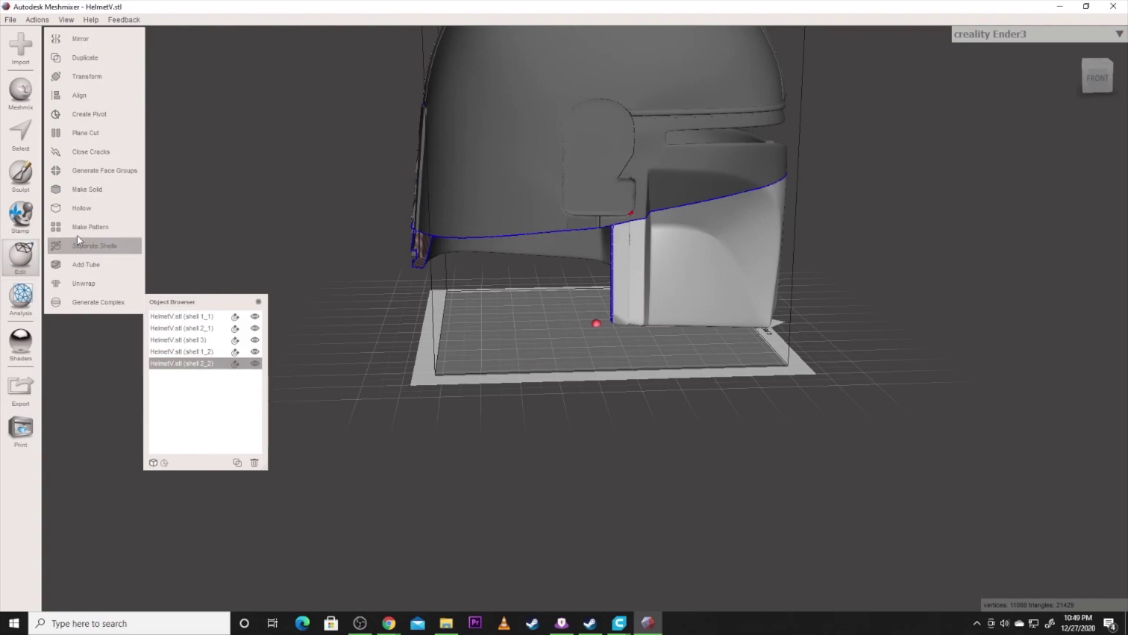
left_click(103, 254)
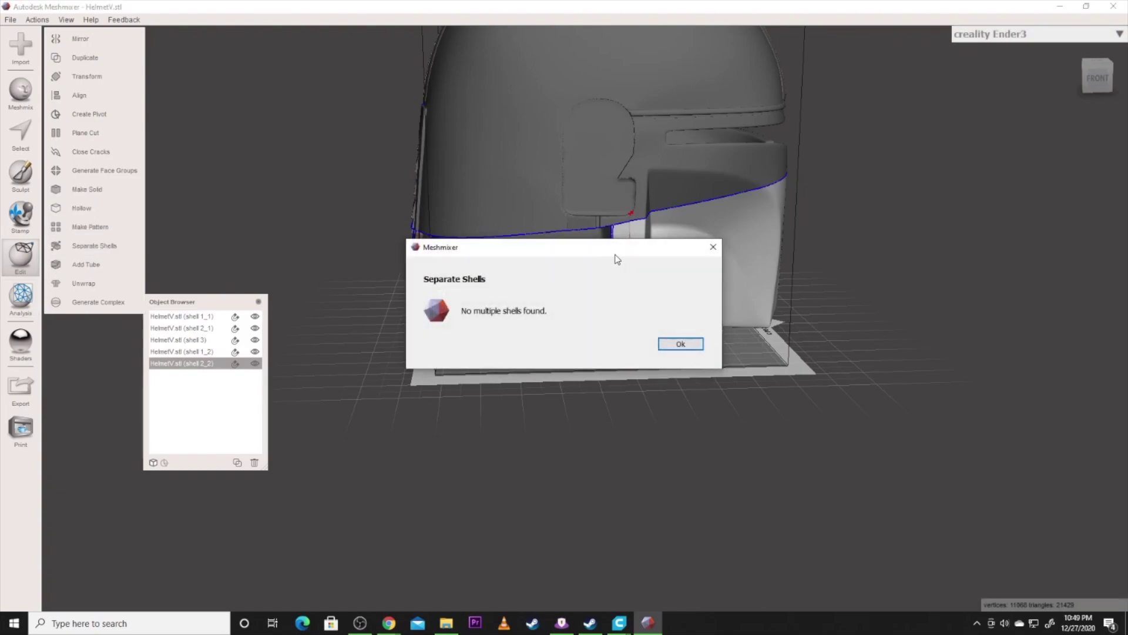
left_click(679, 343)
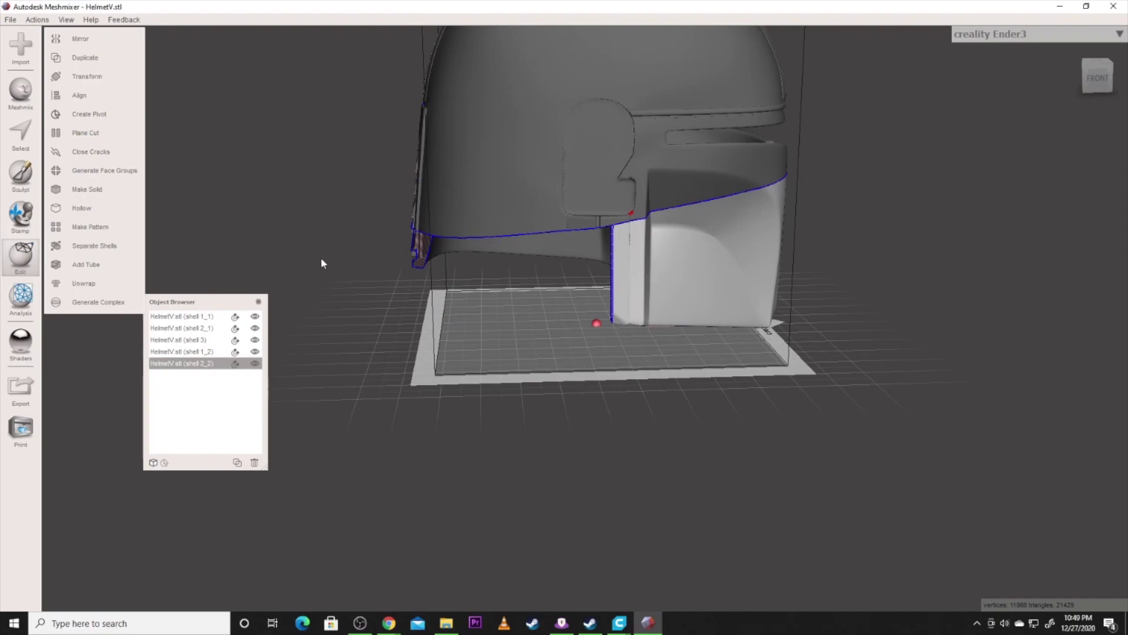
left_click(37, 19)
left_click(46, 32)
left_click(37, 20)
left_click(37, 20)
Step: Cut shell 2_2 along the same vertical plane with the cut type Slice (Keep Both)
left_click(86, 133)
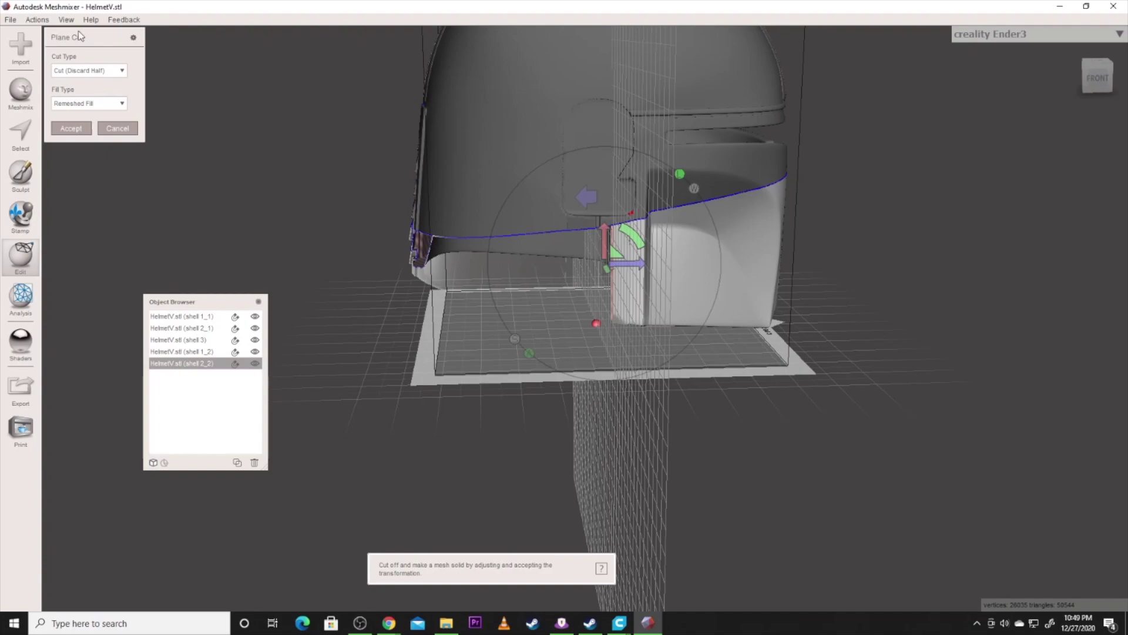
left_click(118, 70)
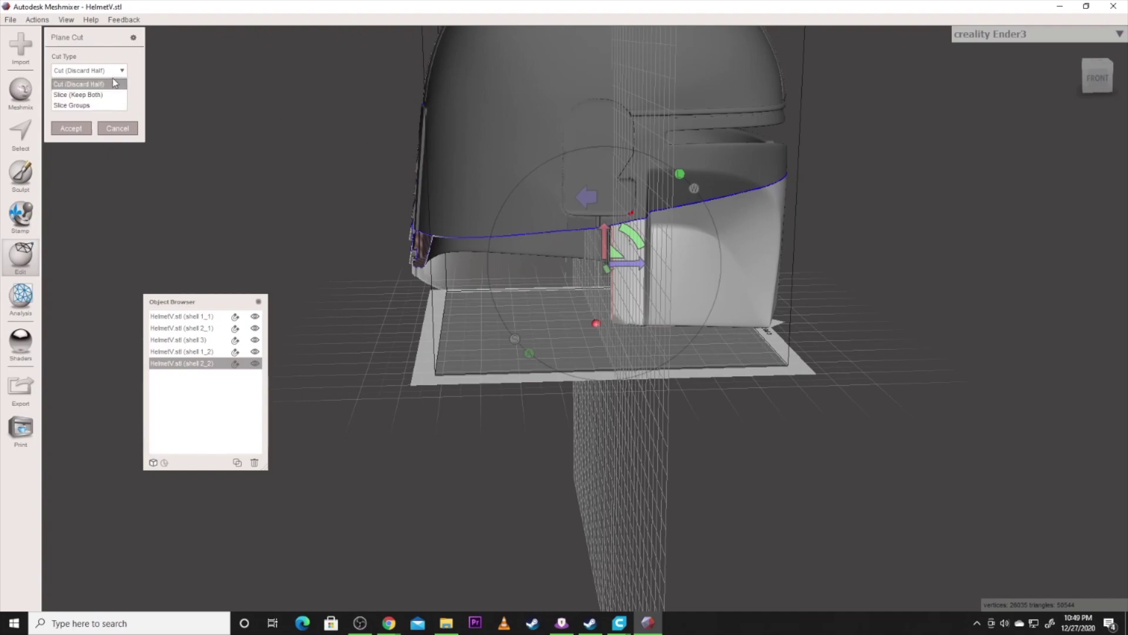
left_click(114, 86)
left_click(87, 129)
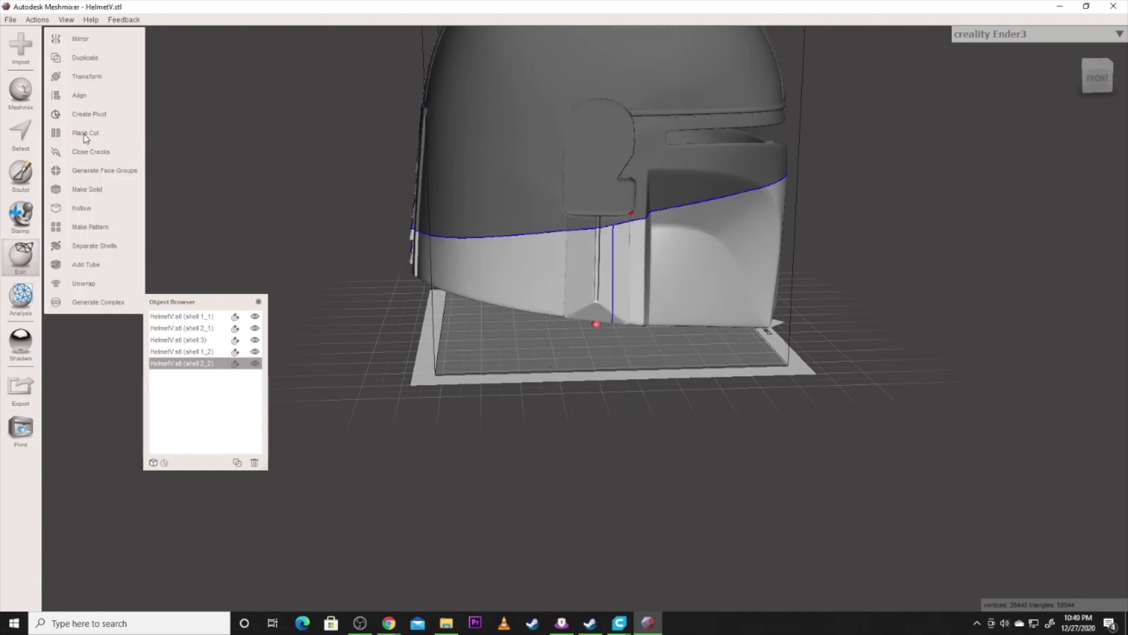
Step: Separate the sliced lower half into its shells and select the rear piece, shell 2_2_2
left_click(94, 245)
left_click(709, 280)
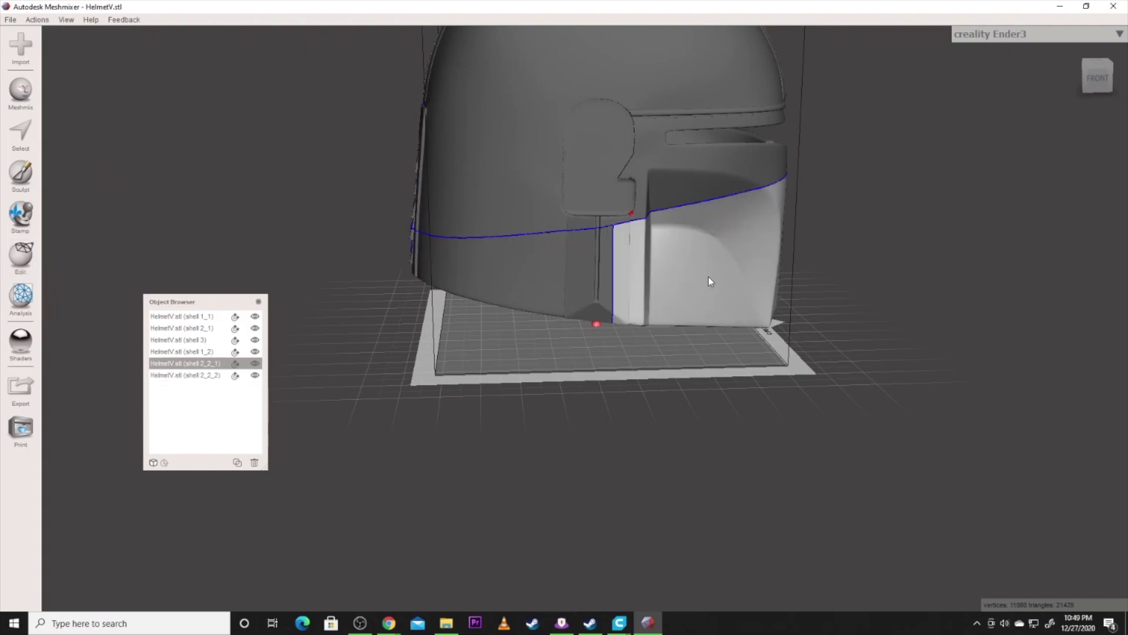
left_click(537, 276)
left_click(673, 277)
left_click(593, 274)
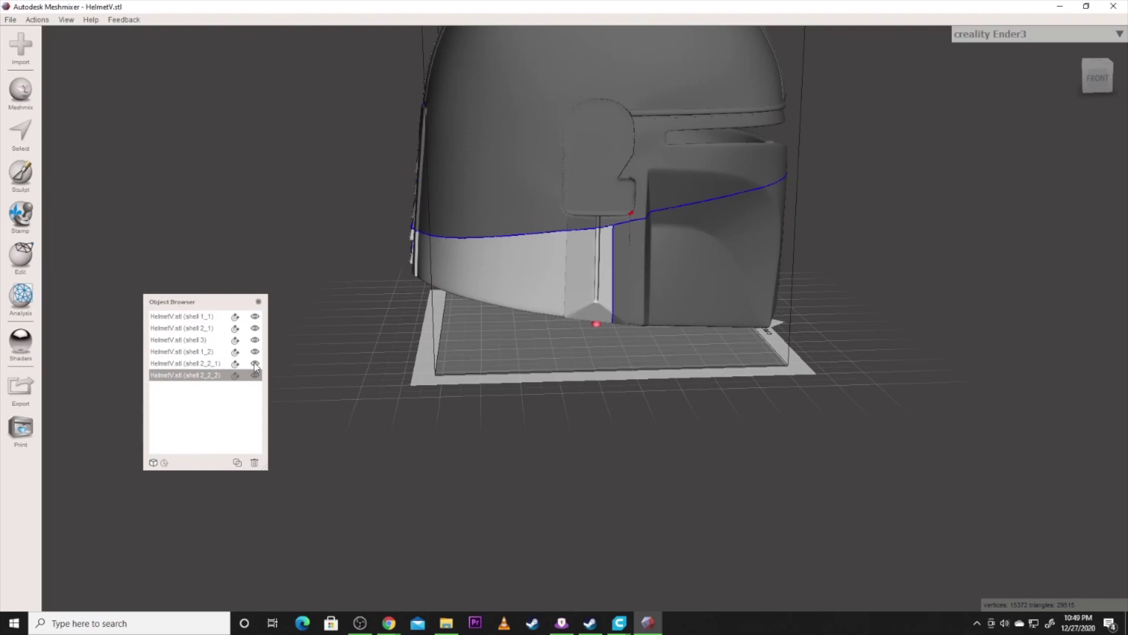
Step: Export the rear lower piece in STL Binary Format as "Helmet Smaller"
left_click(11, 20)
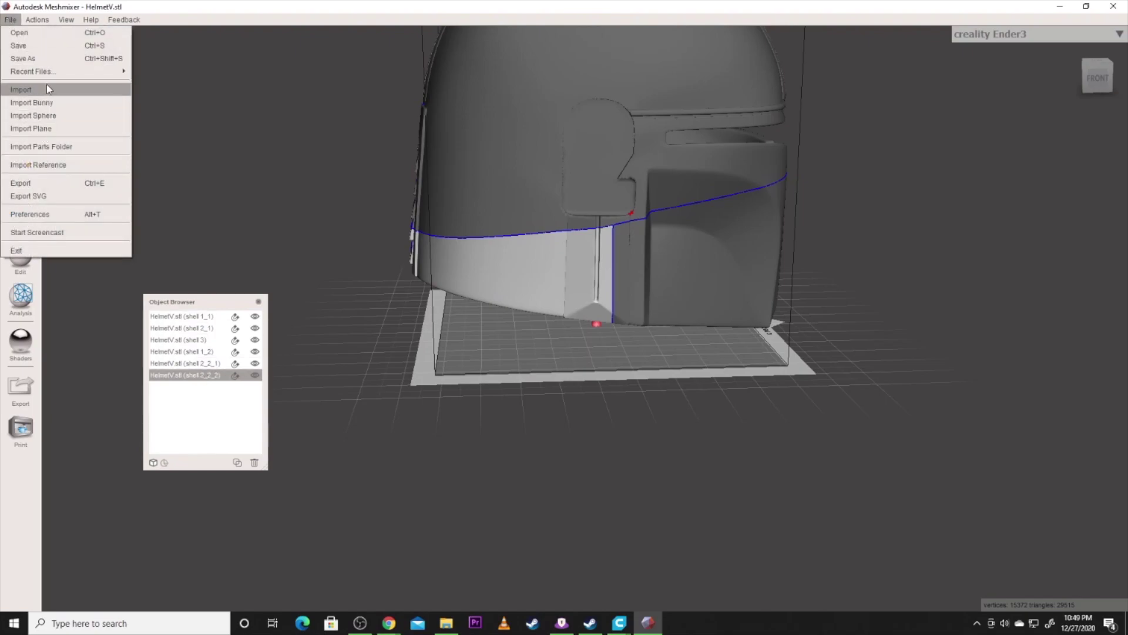
left_click(36, 183)
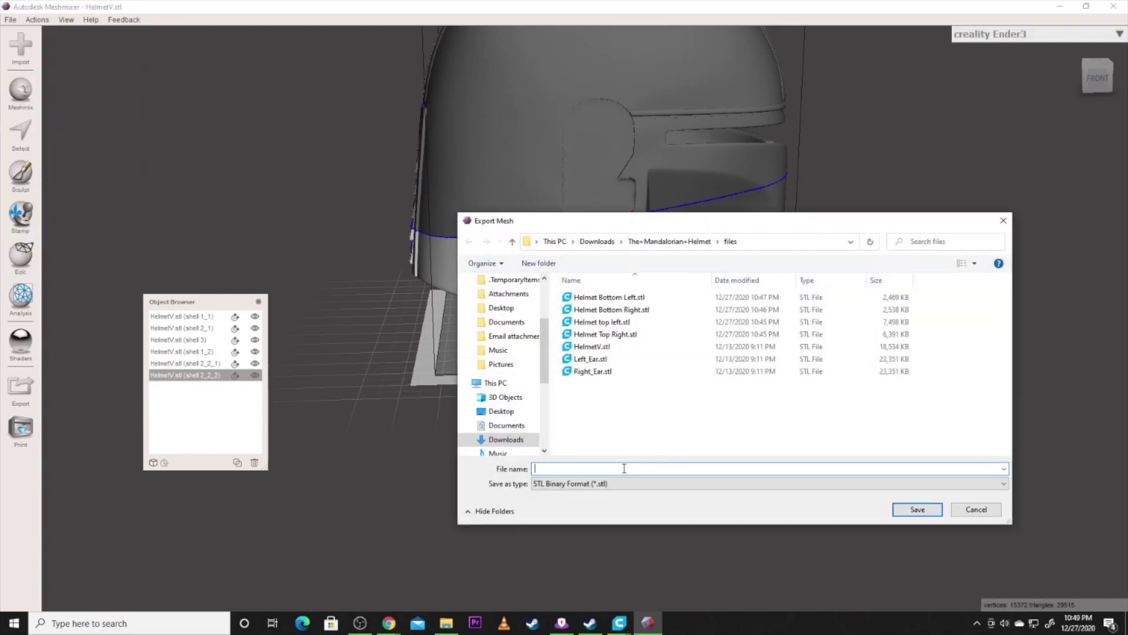
type("Helmet Bottom")
key("Return")
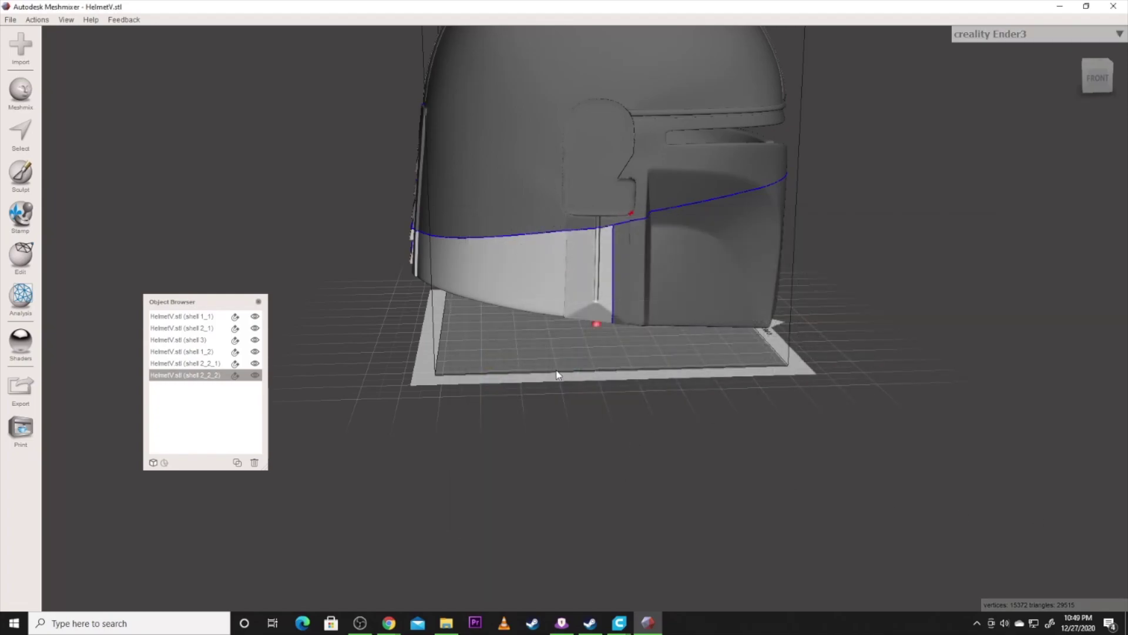
Step: Switch to Ultimaker Cura and replace "Helmet top left" on the build plate with "Helmet Smaller"
mouse_move(619, 623)
left_click(655, 584)
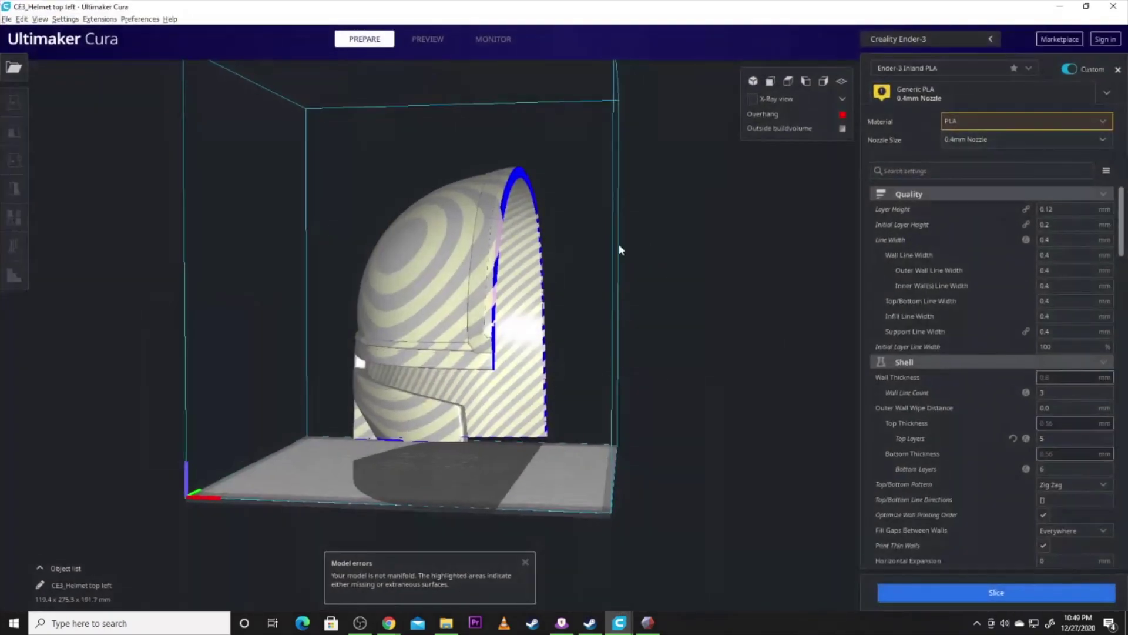
left_click(476, 301)
right_click(476, 301)
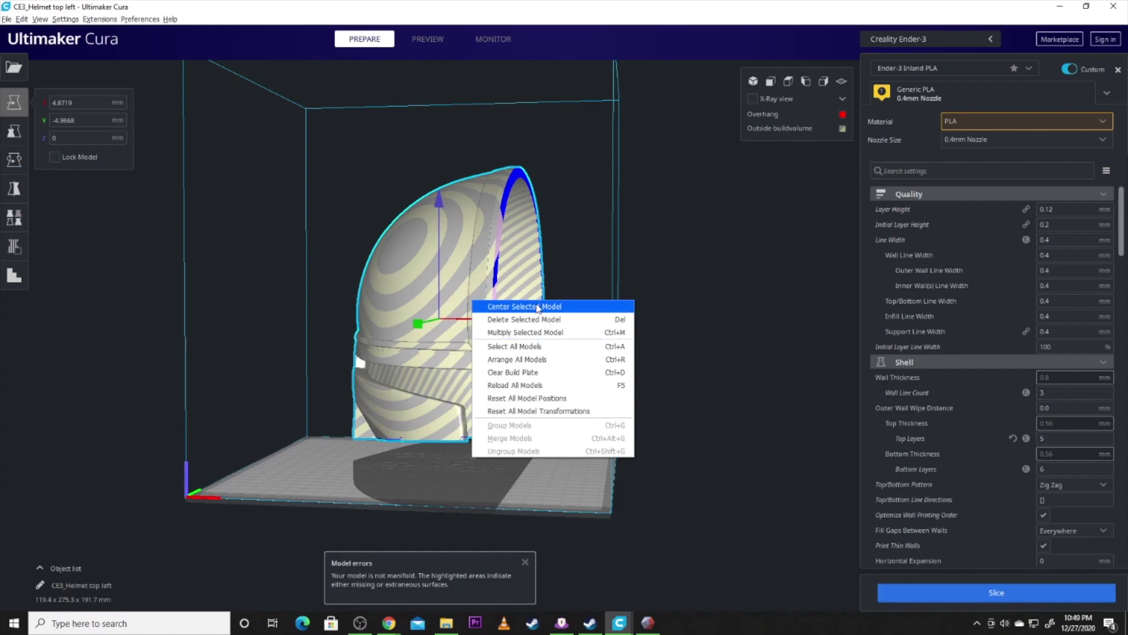
left_click(538, 319)
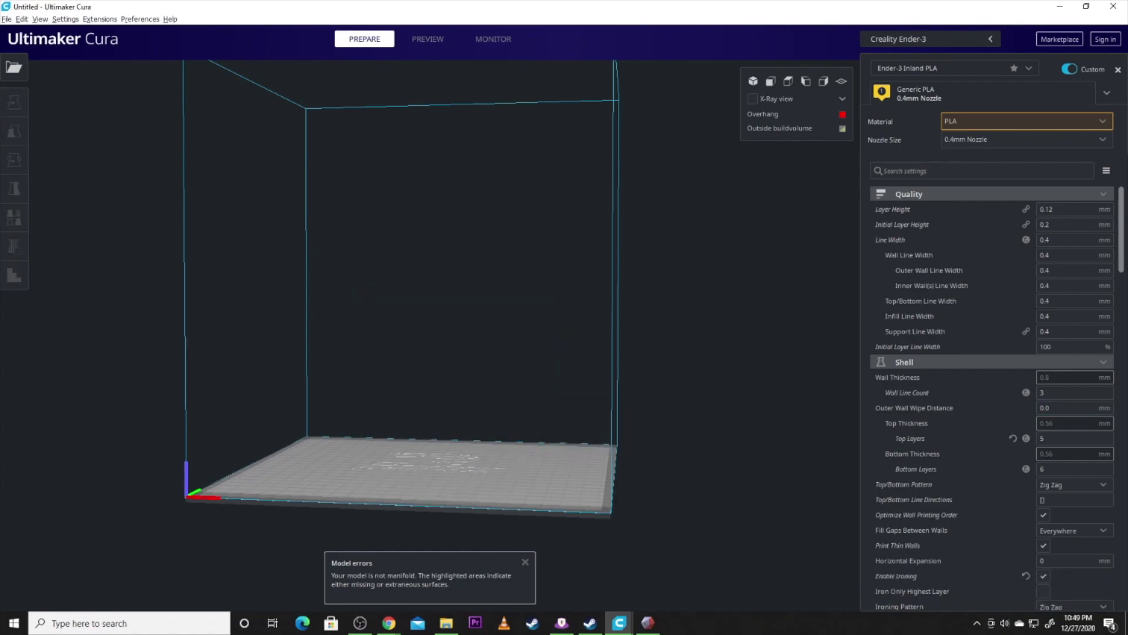
key("super+e")
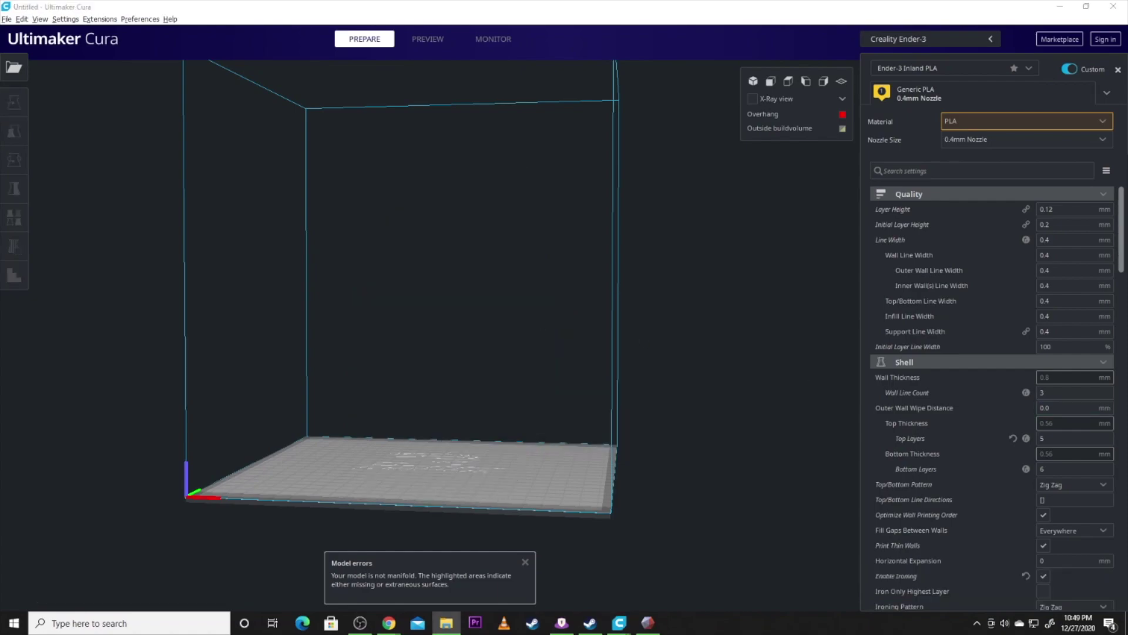
left_click_drag(588, 293, 405, 321)
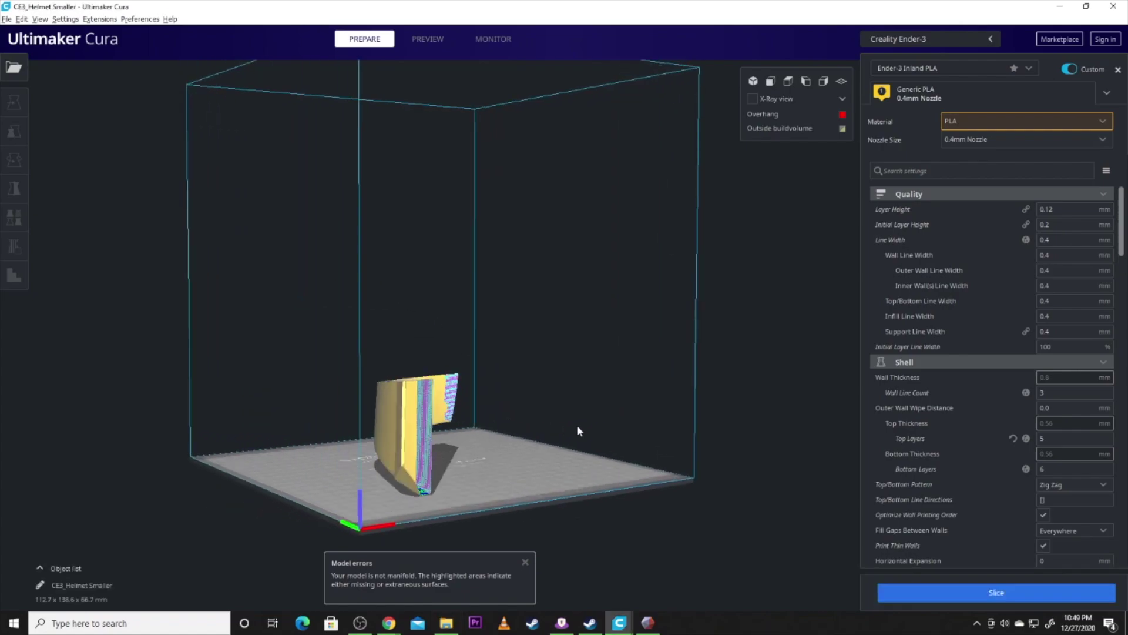
Step: Examine the fit and surface errors of the "Helmet Smaller" piece from several sides, dismissing the model errors notice
right_click_drag(578, 429, 1086, 470)
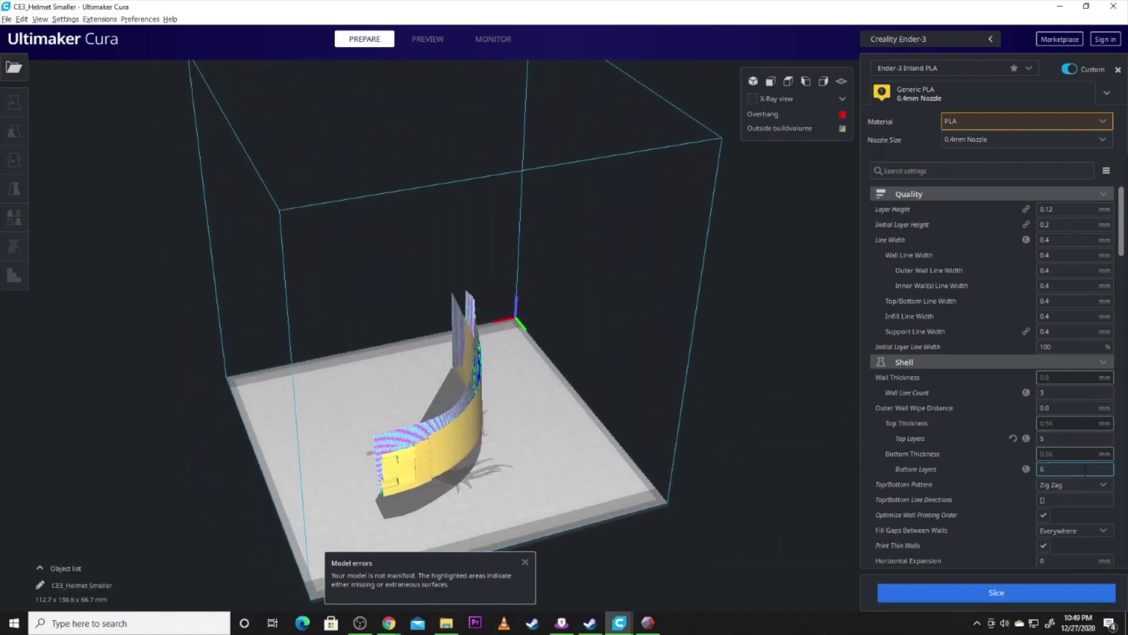
right_click_drag(502, 466, 488, 576)
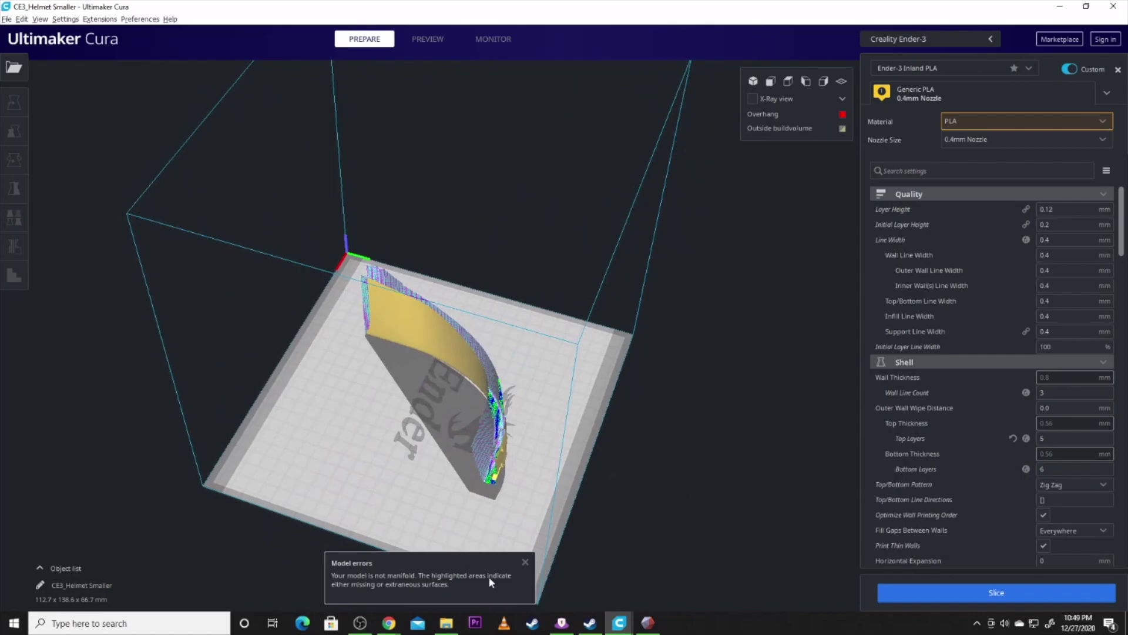
left_click(525, 563)
right_click_drag(532, 442, 412, 353)
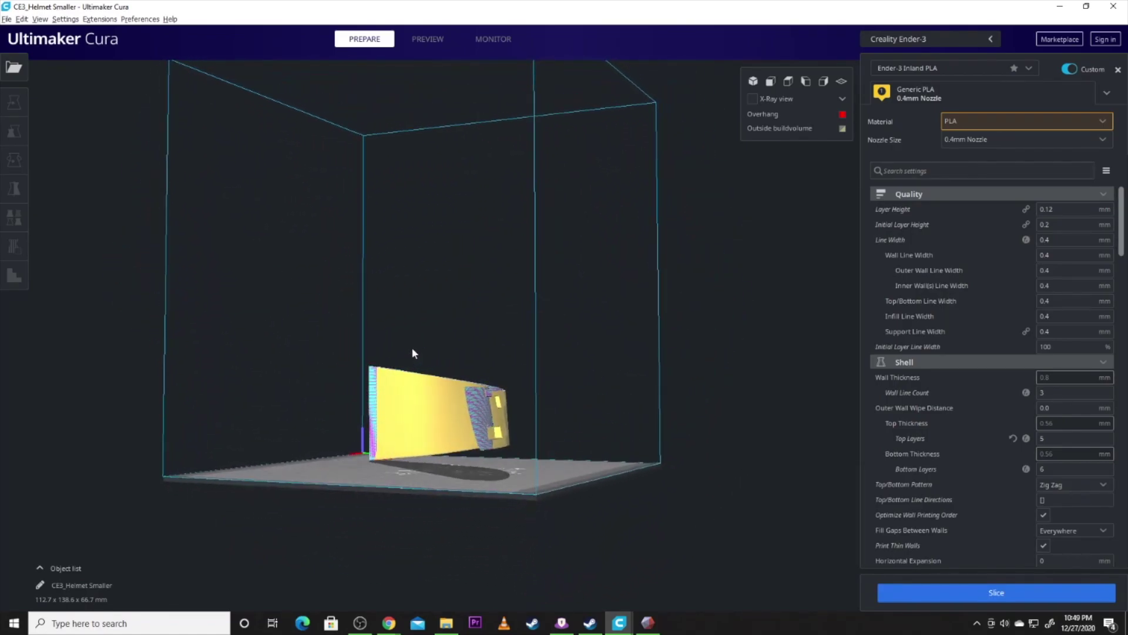
Step: Switch to Meshmixer and auto-repair all mesh defects of shell 2_2_2 in the Inspector with Flat Fill
left_click(647, 622)
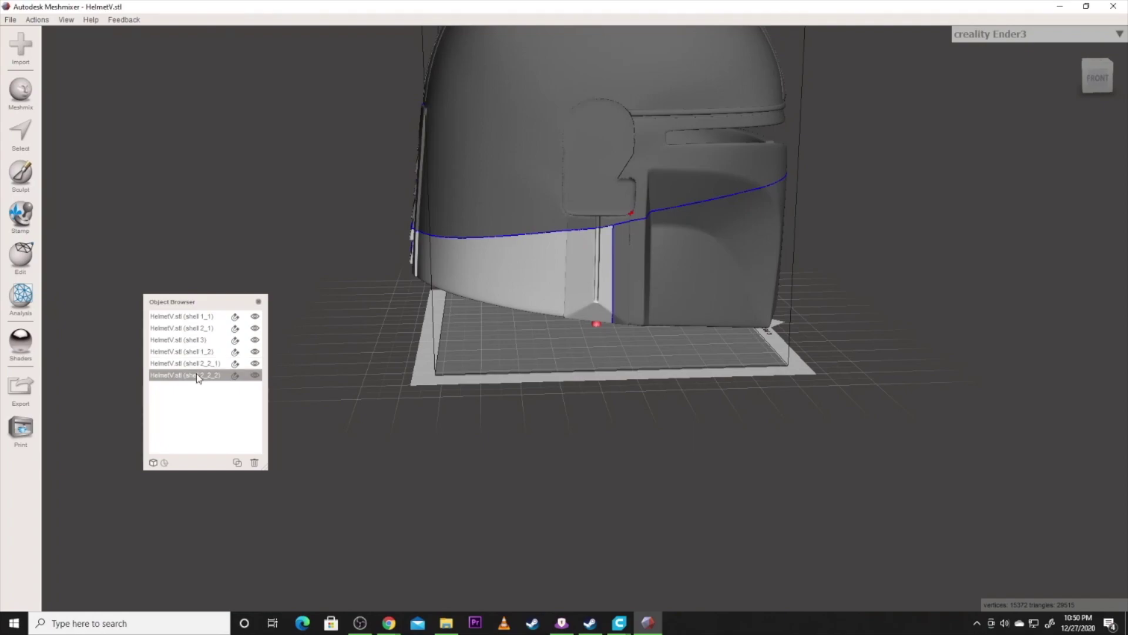
mouse_move(23, 258)
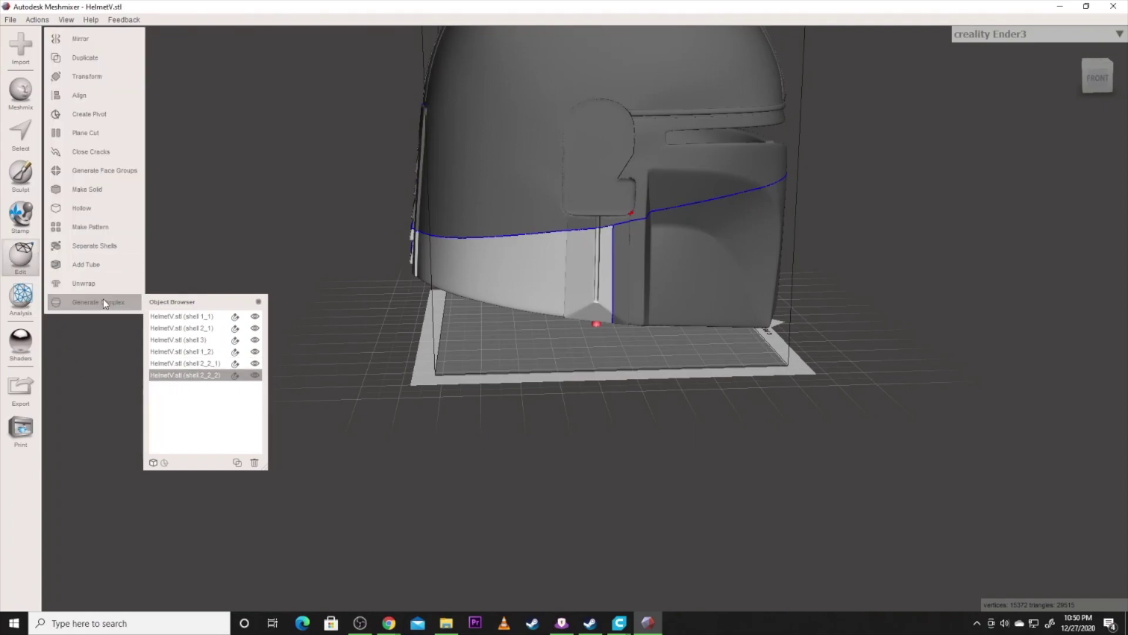
mouse_move(17, 305)
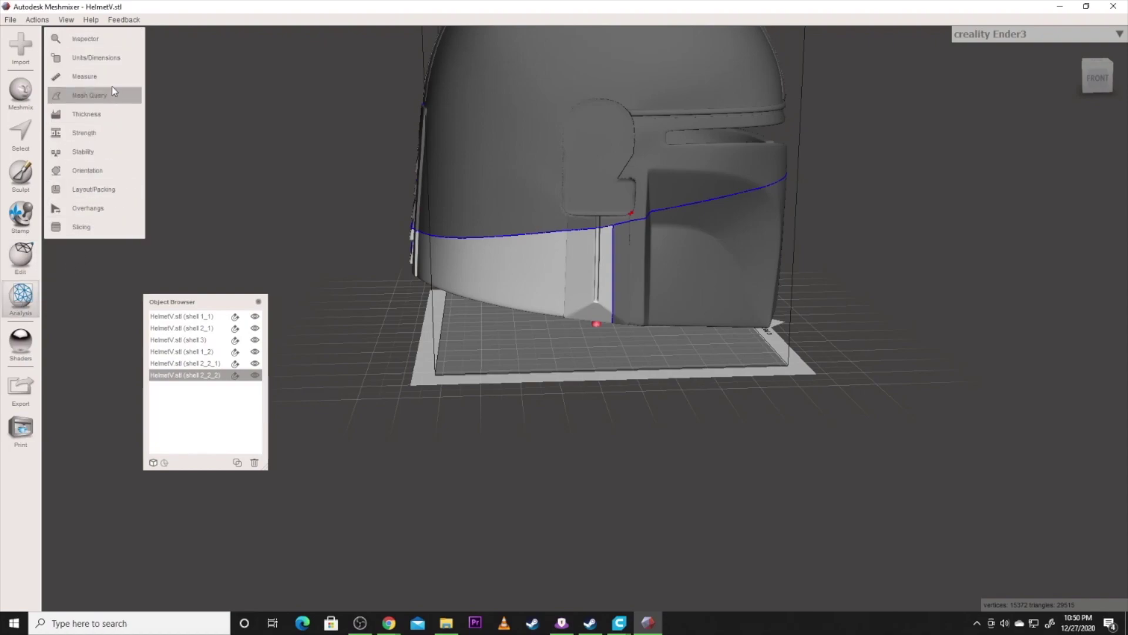
left_click(118, 40)
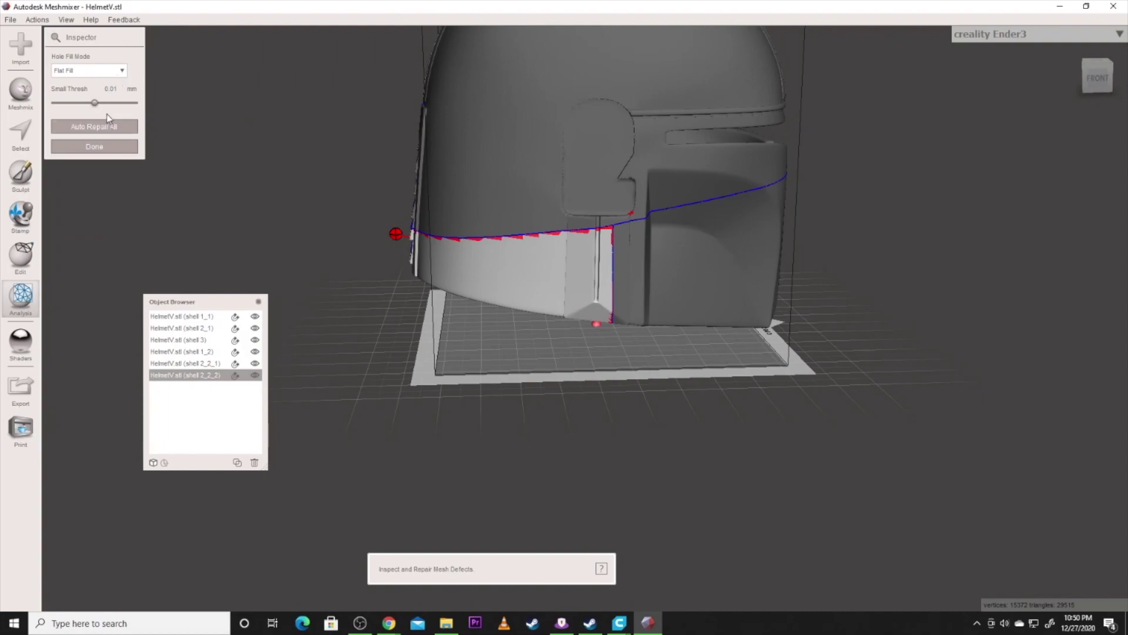
left_click(111, 133)
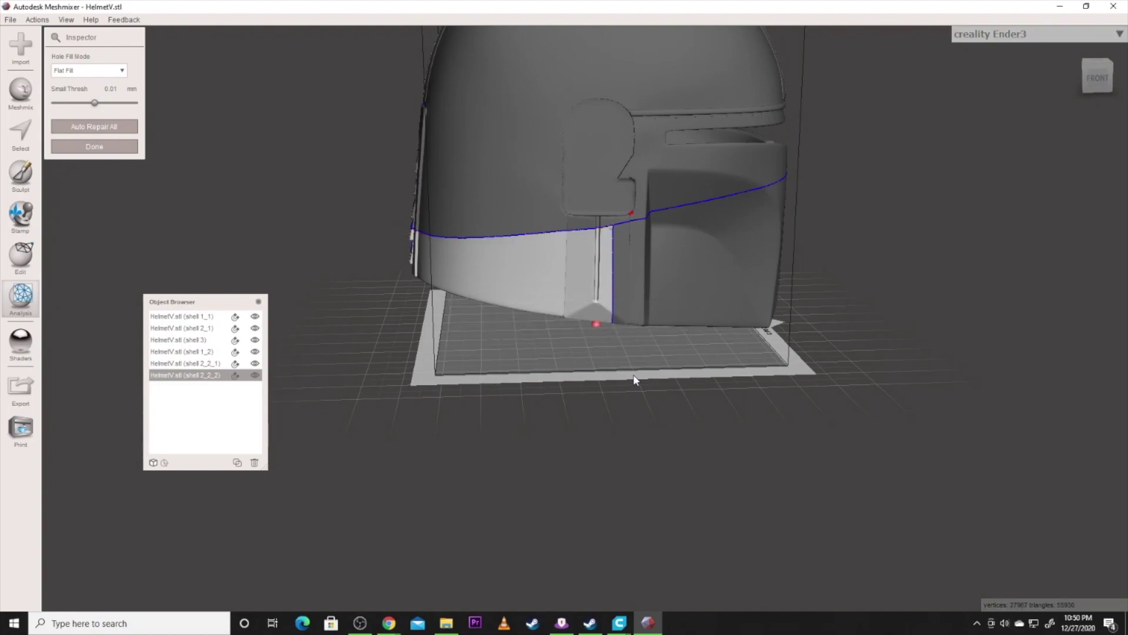
left_click(94, 146)
Step: Consult the Inspector help for the front lower piece, shell 2_2_1, and auto-repair all its defects with Flat Fill
left_click(638, 292)
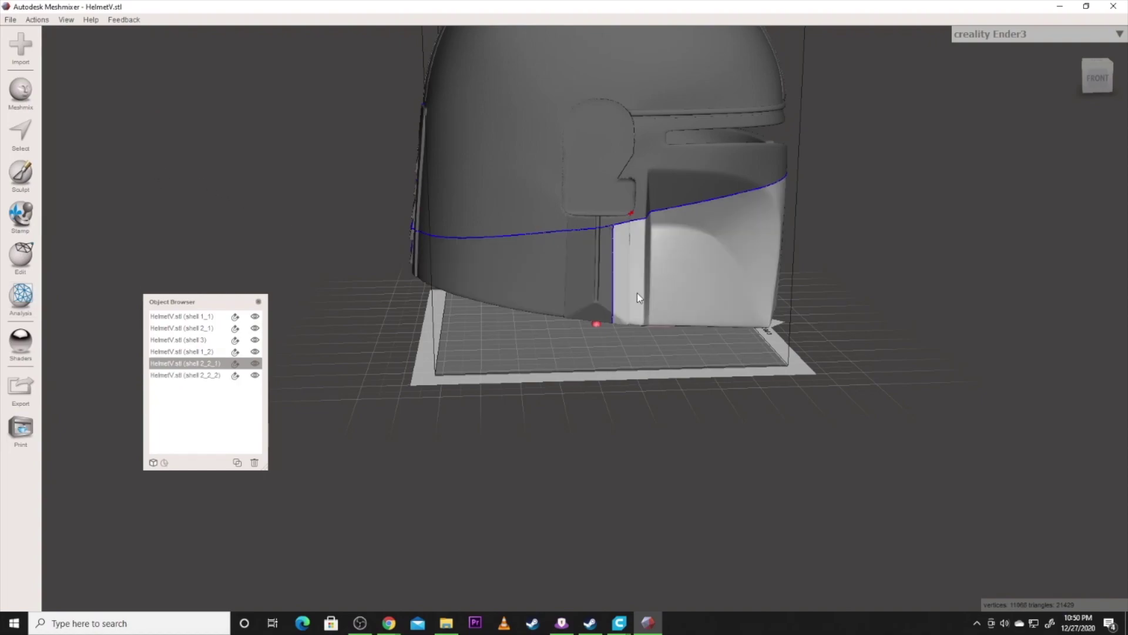
left_click(21, 296)
left_click(97, 39)
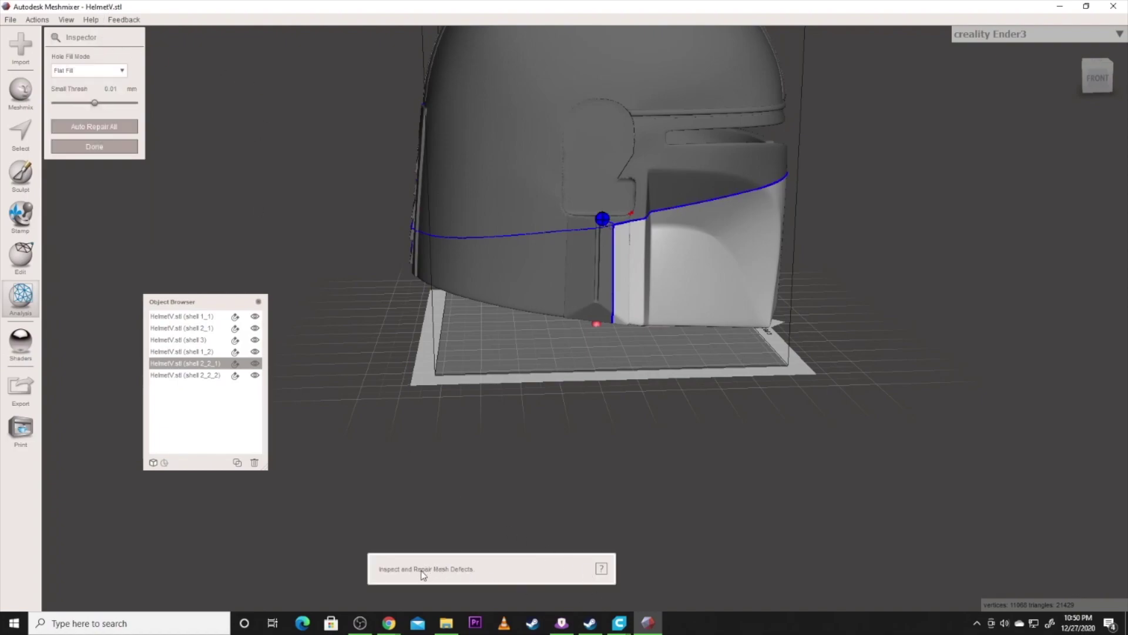
left_click(600, 569)
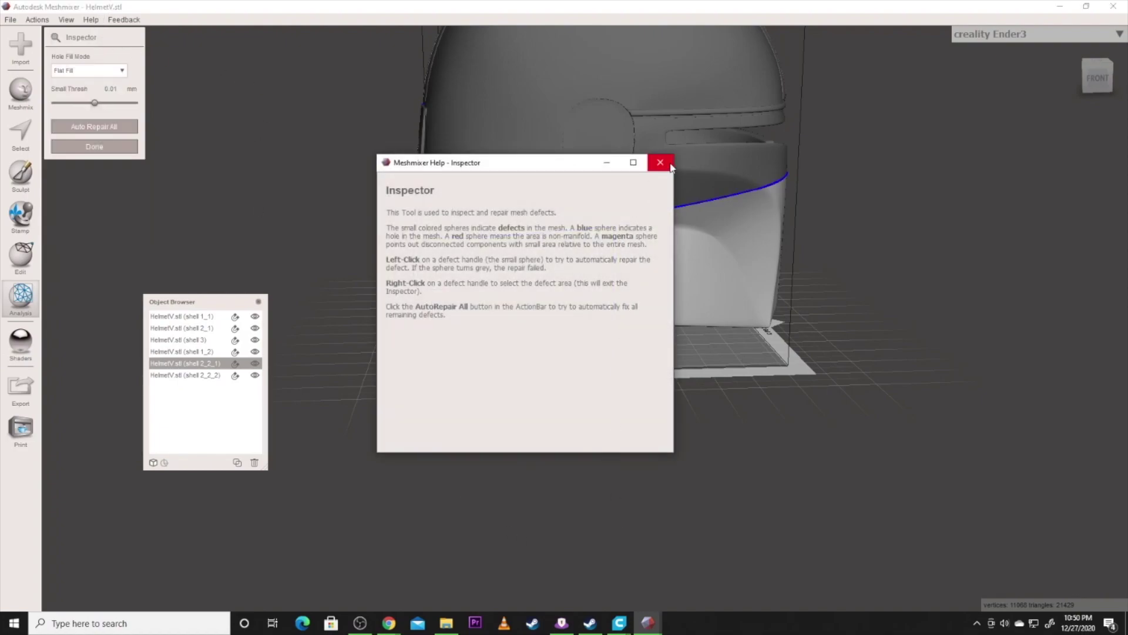
left_click(663, 161)
left_click(111, 71)
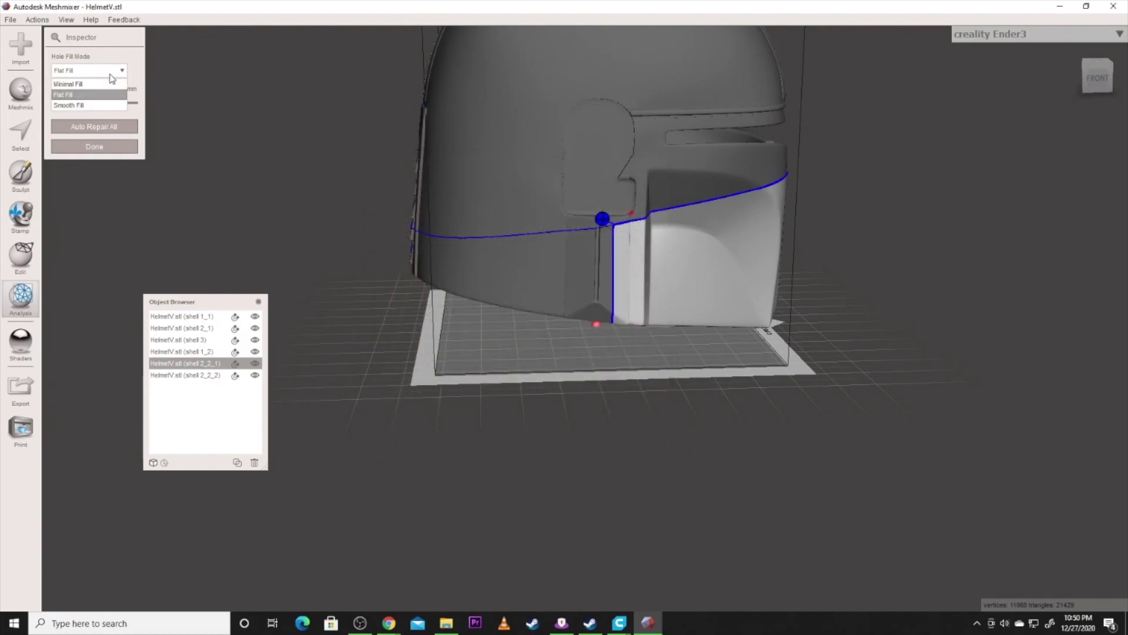
left_click(106, 94)
left_click(101, 127)
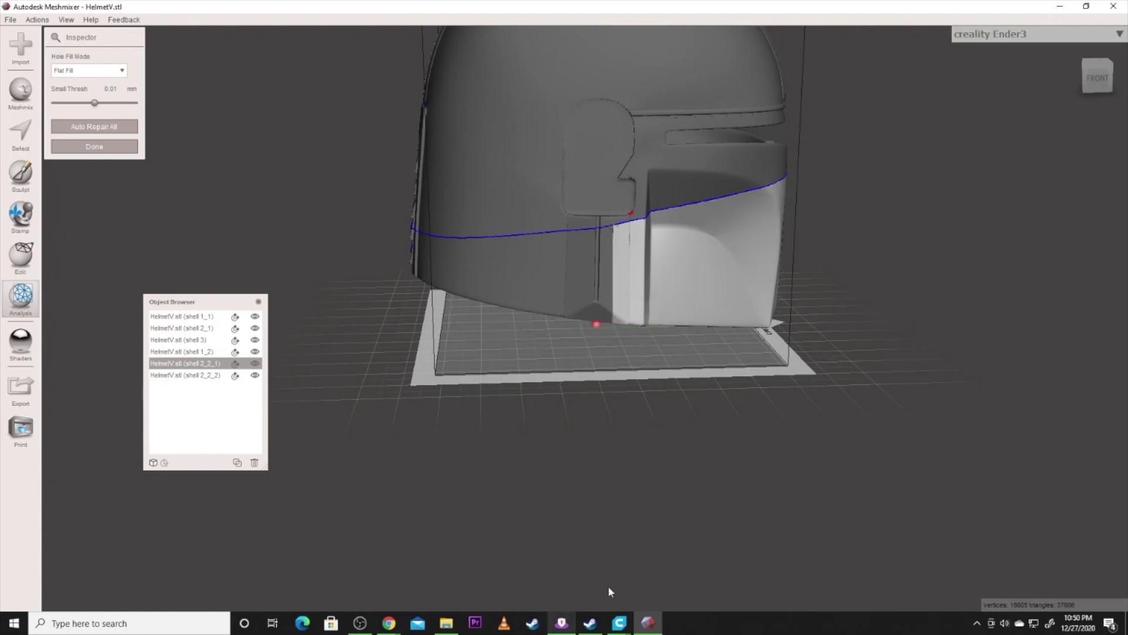
Step: Switch to Ultimaker Cura and try different faces of the "Helmet Smaller" piece for alignment to the build plate
mouse_move(618, 631)
left_click(666, 582)
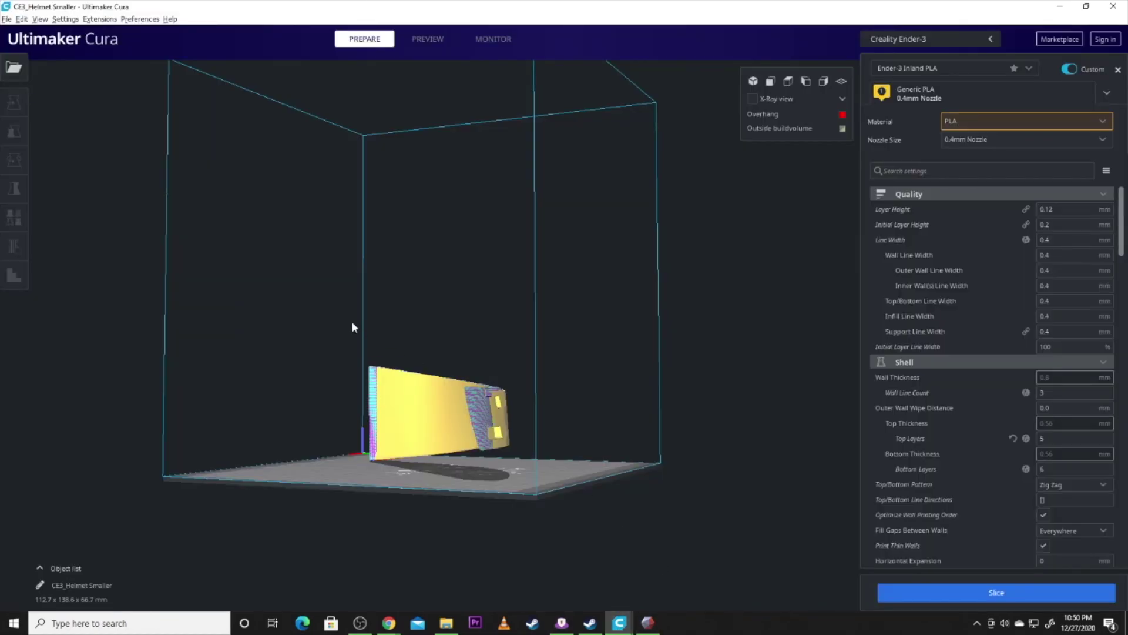
right_click_drag(369, 339, 425, 387)
left_click(425, 387)
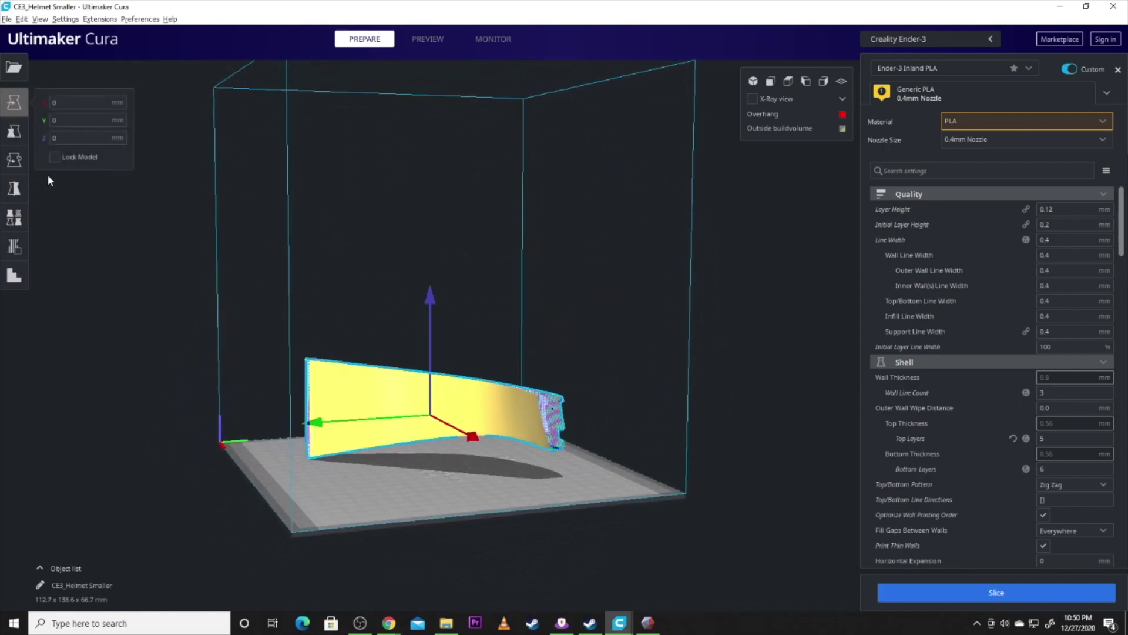
left_click(110, 167)
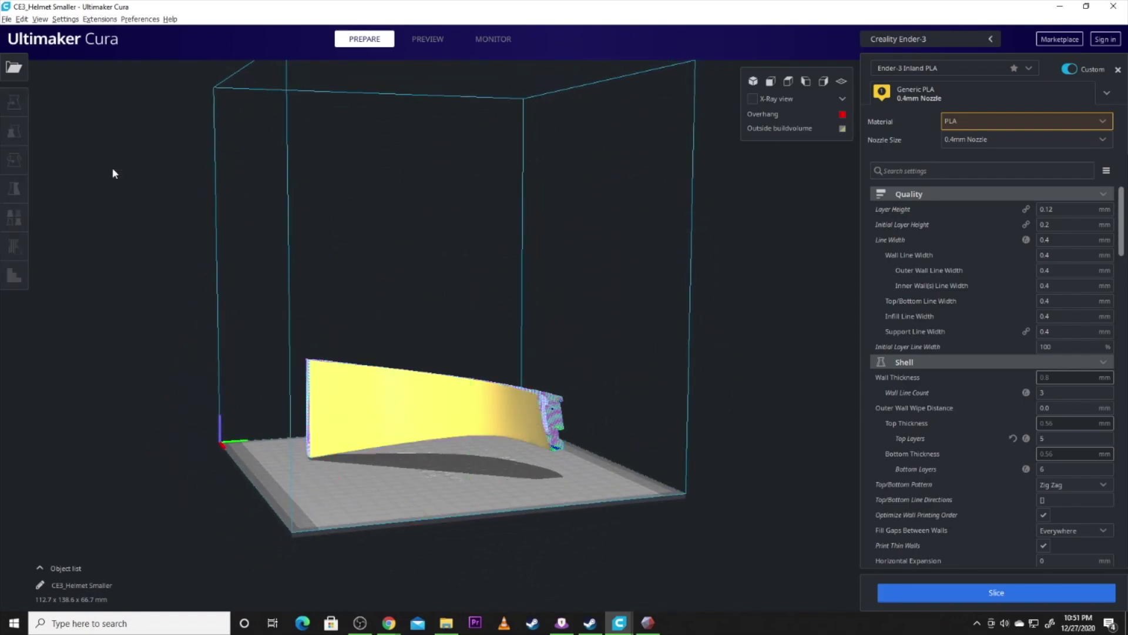
left_click(441, 397)
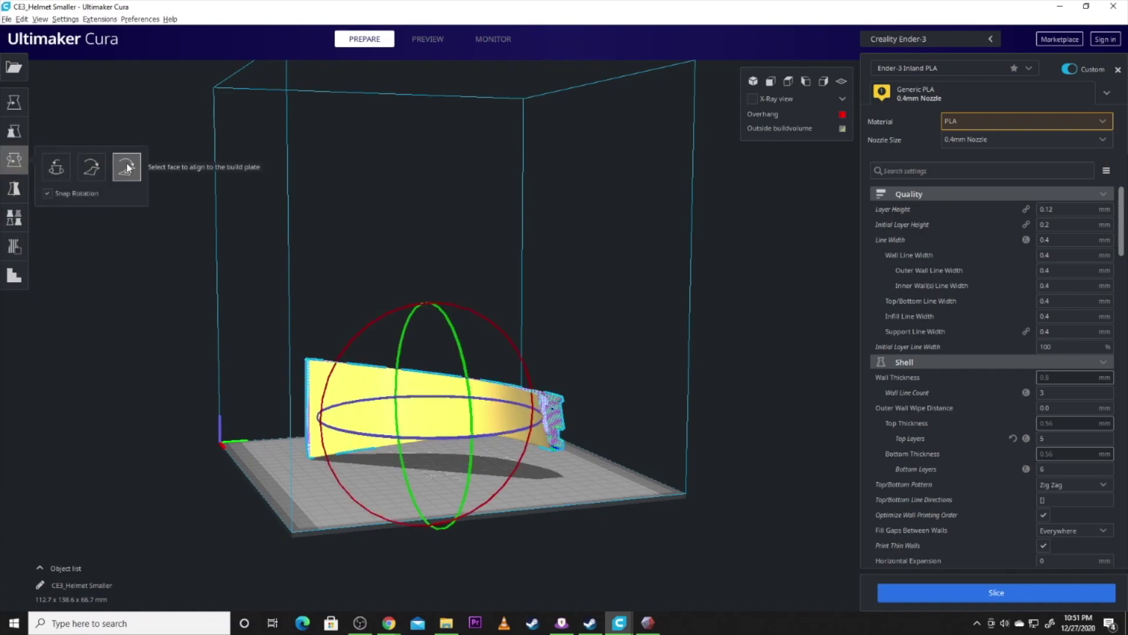
left_click(104, 168)
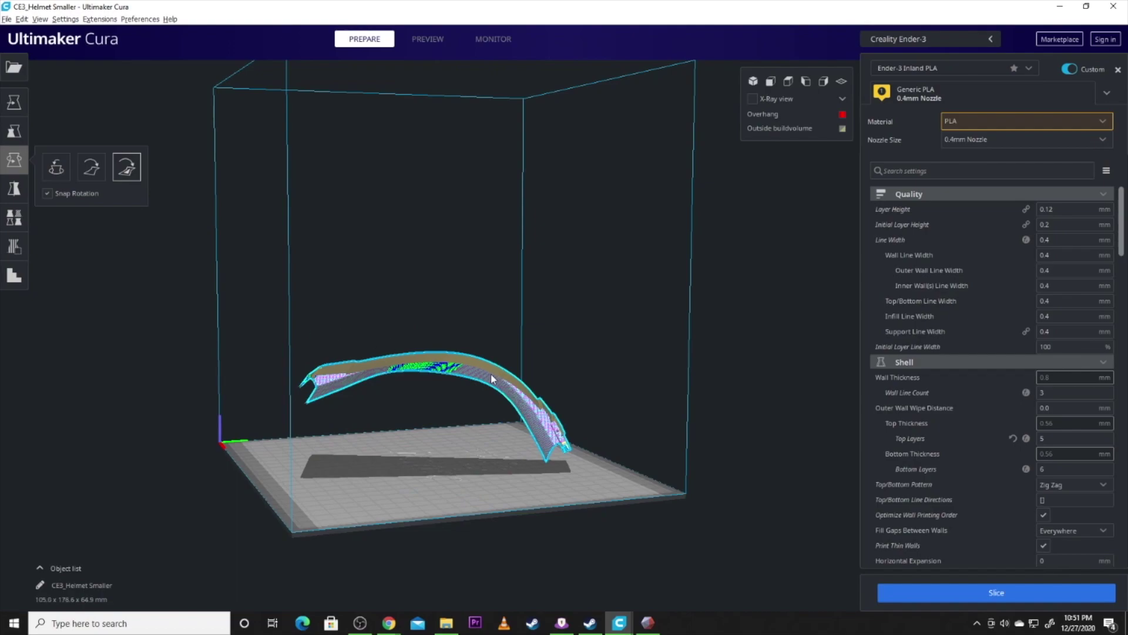
left_click(461, 370)
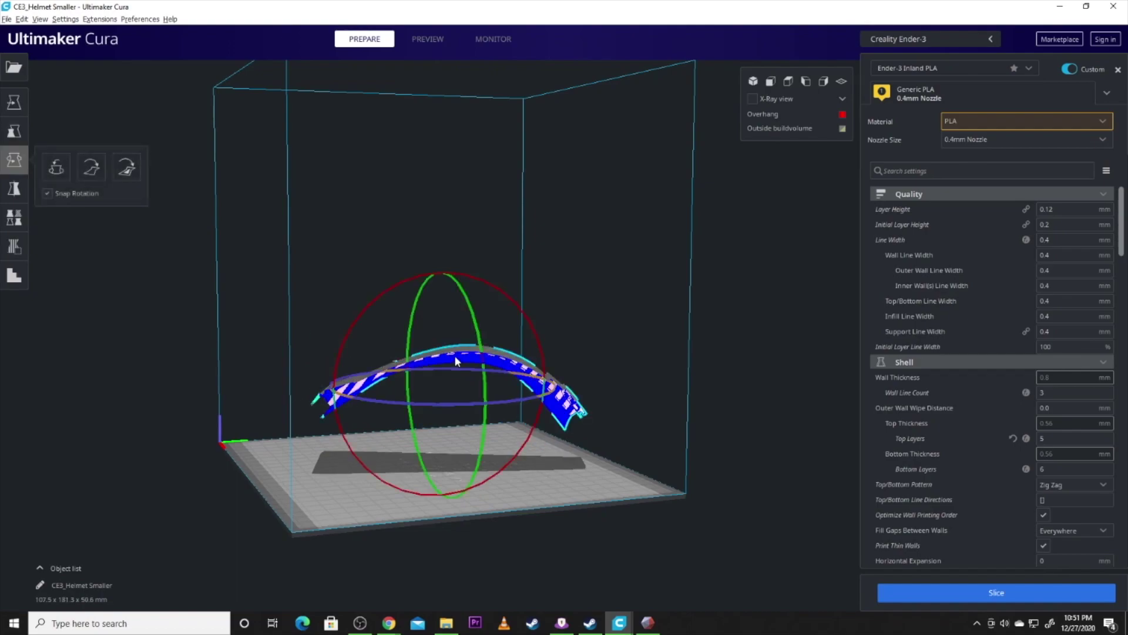
Step: Lay the "Helmet Smaller" piece flat on the build plate and rotate it so its long edge faces down
left_click(88, 165)
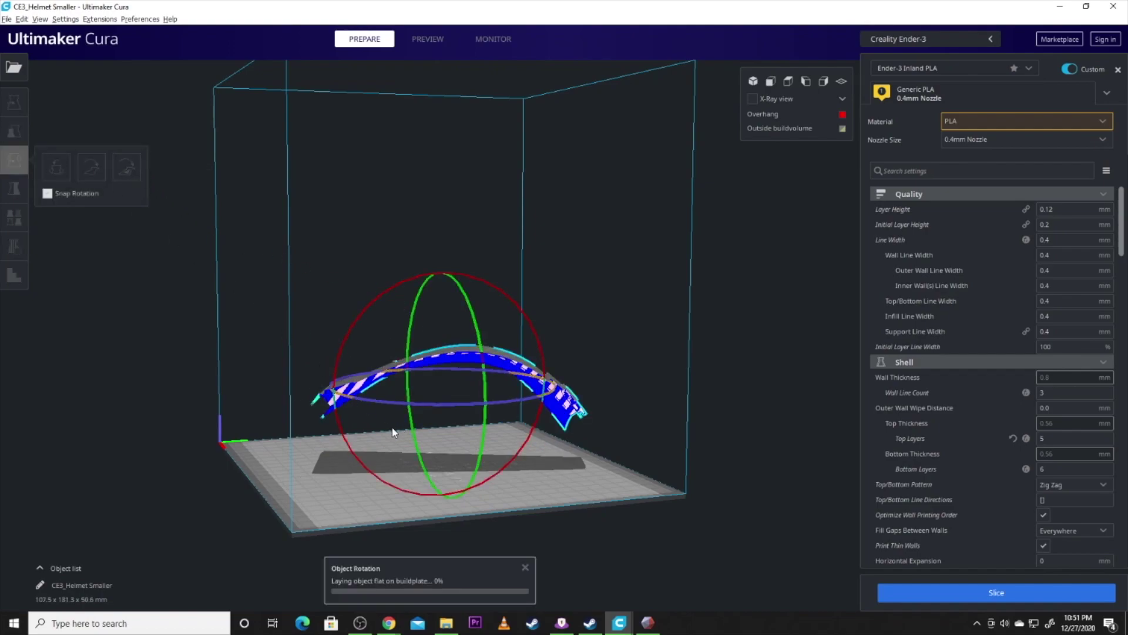
right_click_drag(282, 440, 495, 345)
left_click_drag(514, 308, 280, 387)
right_click_drag(389, 392, 531, 468)
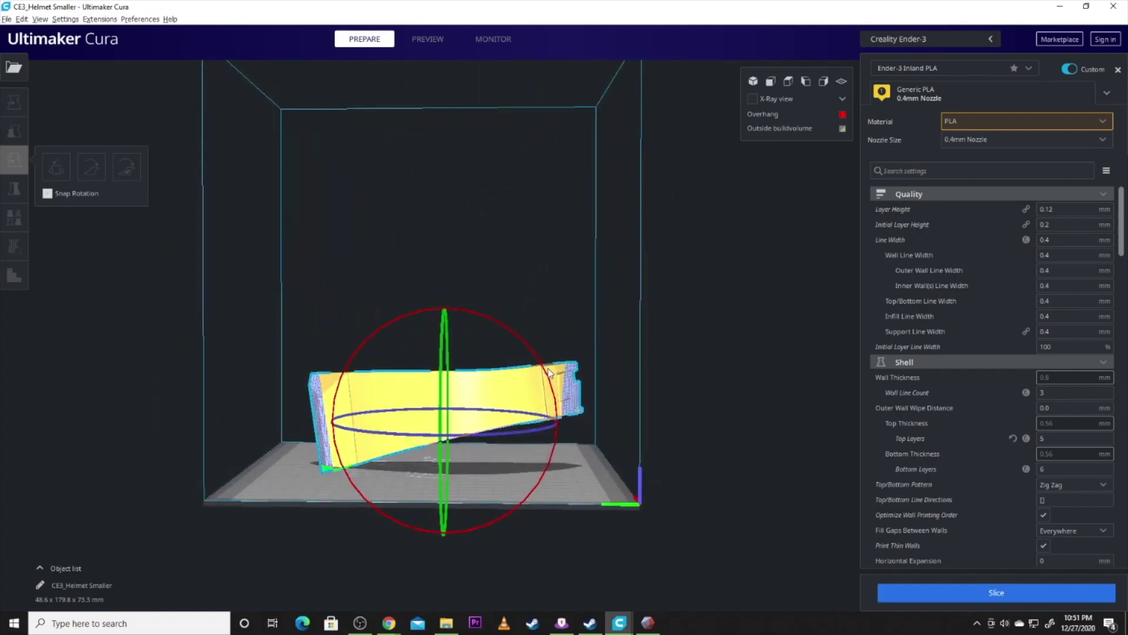
left_click_drag(550, 376, 561, 403)
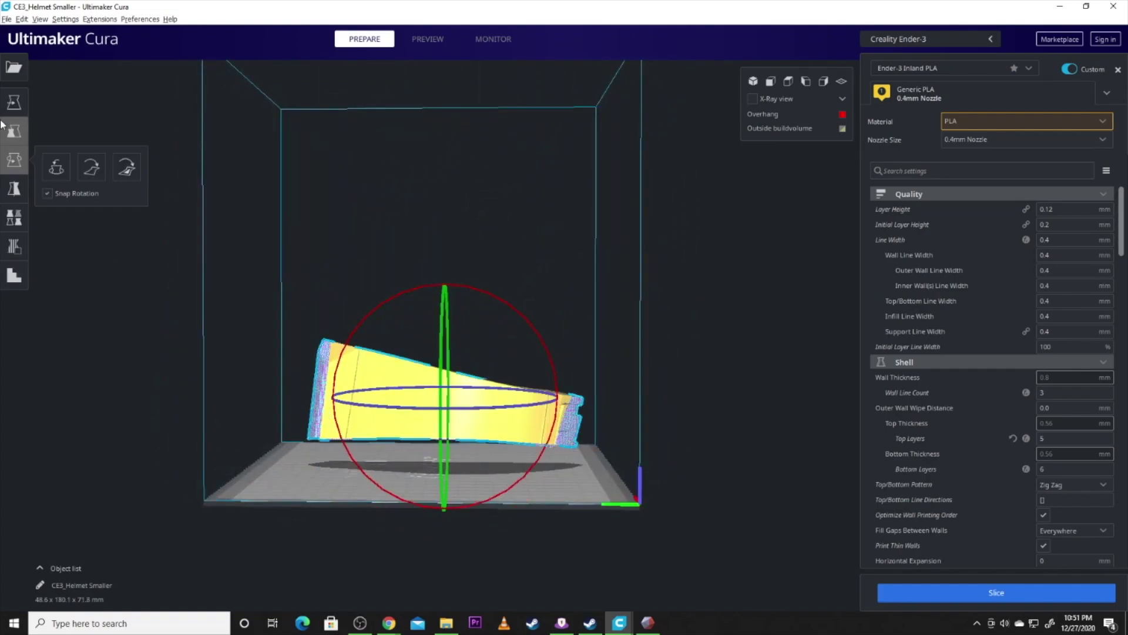
Step: Set the Z position of the "Helmet Smaller" piece to 0 mm and check its contact with the build plate
left_click(14, 102)
double_click(84, 140)
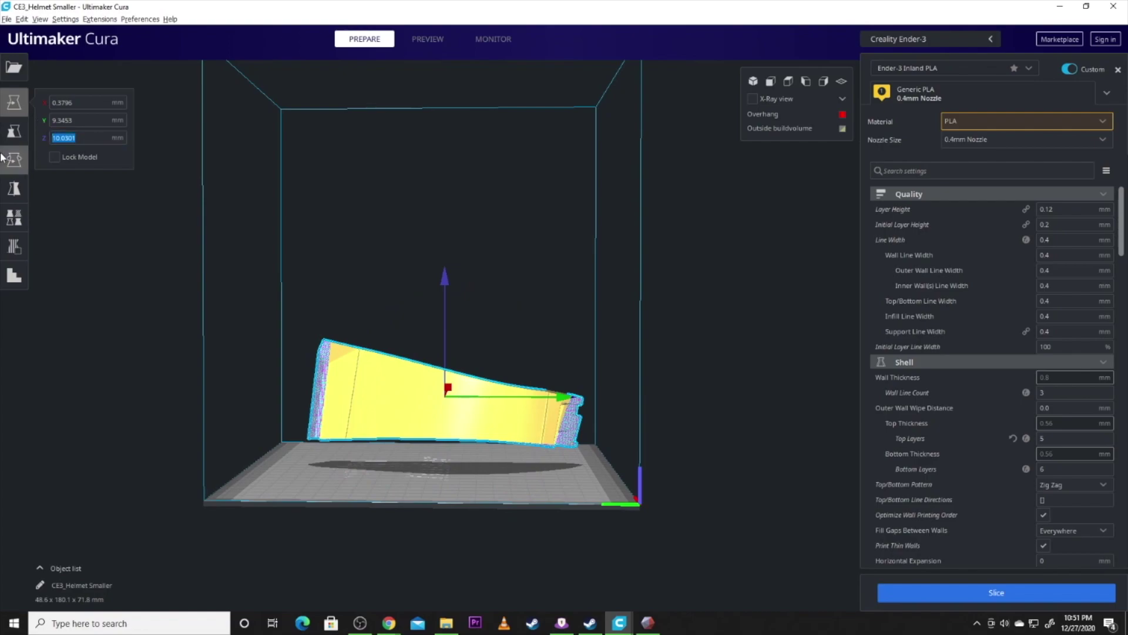
type("0")
key("Return")
left_click(274, 444)
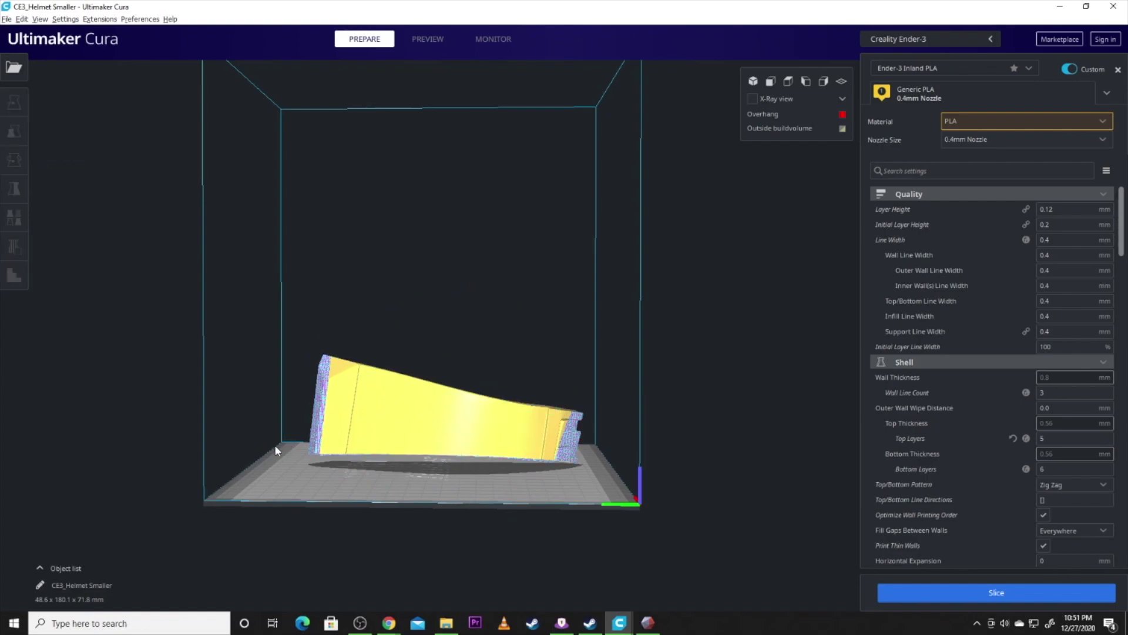
right_click_drag(274, 445, 791, 430)
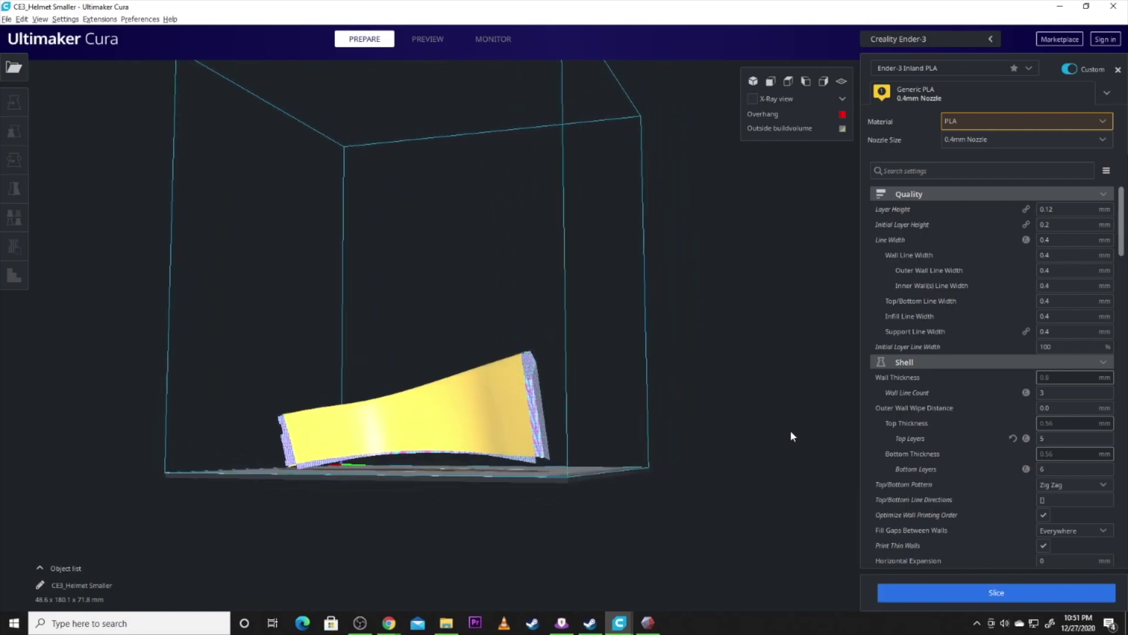
Step: Lay the "Helmet Smaller" piece flat on the build plate again and check its placement from another side
right_click(791, 430)
left_click(441, 392)
left_click(14, 188)
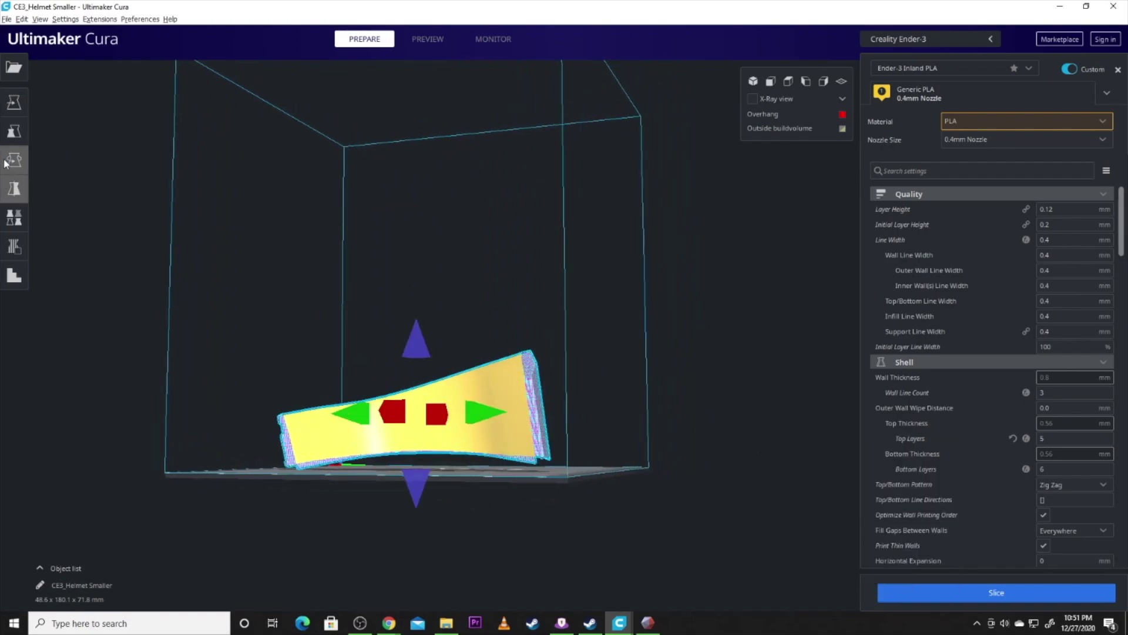
left_click(14, 159)
left_click(94, 171)
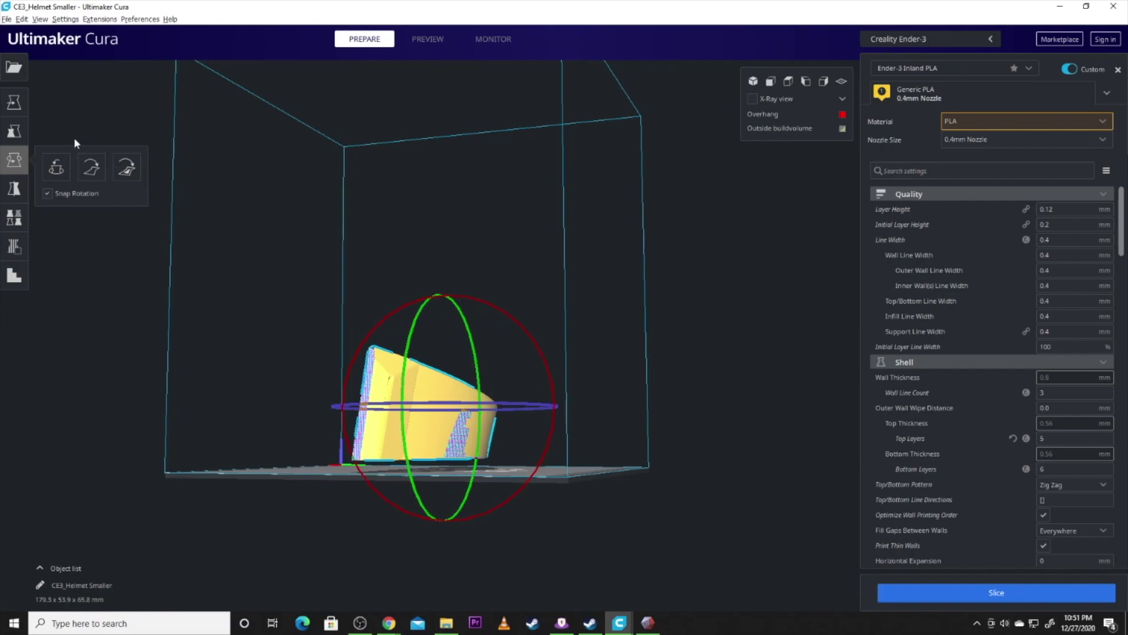
left_click(22, 104)
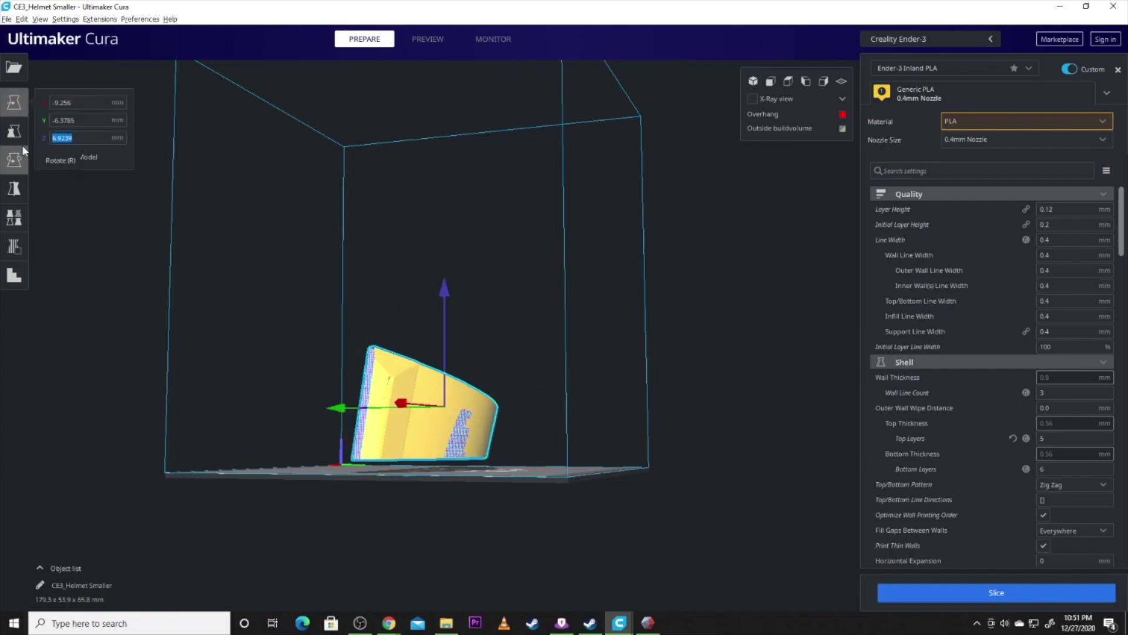
left_click(711, 405)
right_click_drag(712, 404, 55, 441)
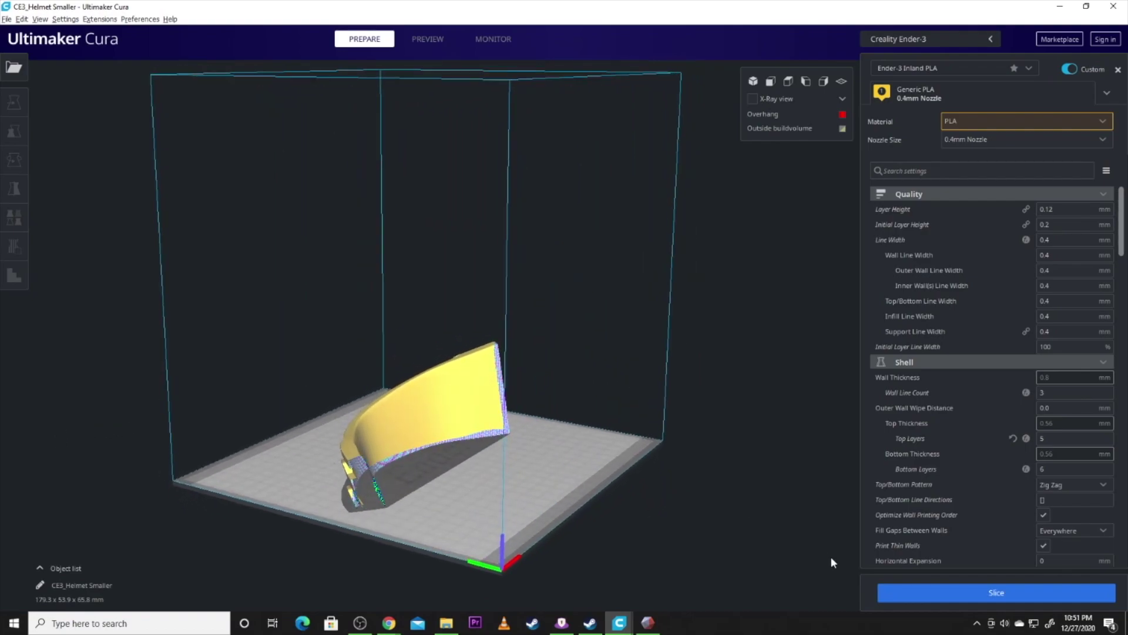
Step: Slice the "Helmet Smaller" piece, set the infill density to 50 %, and slice it again
left_click(1010, 593)
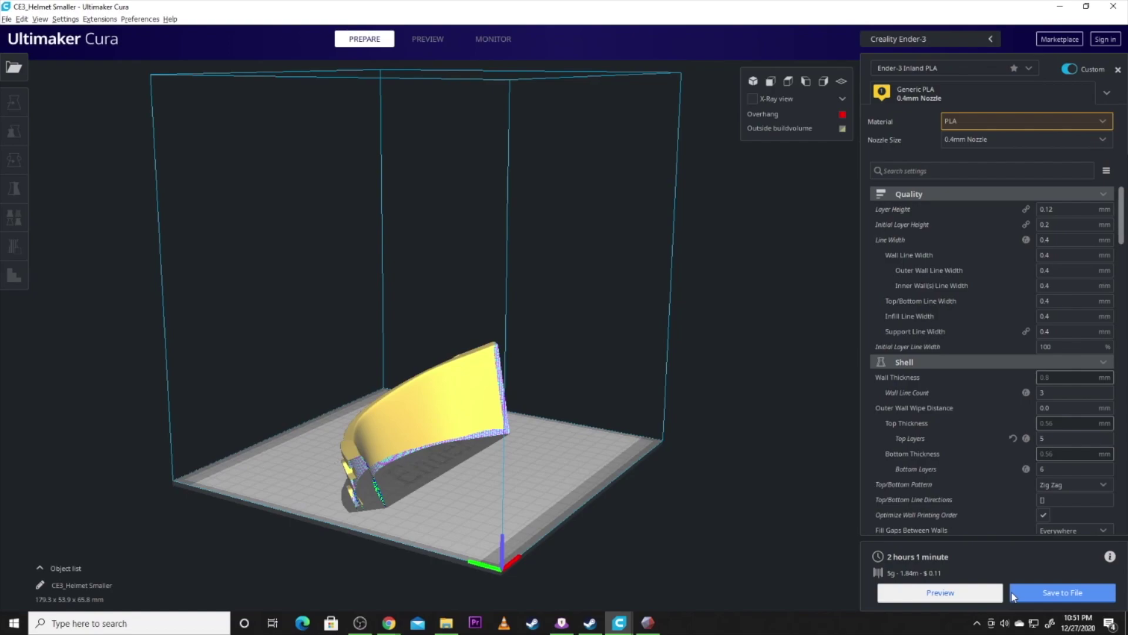
scroll(993, 329, "down", 5)
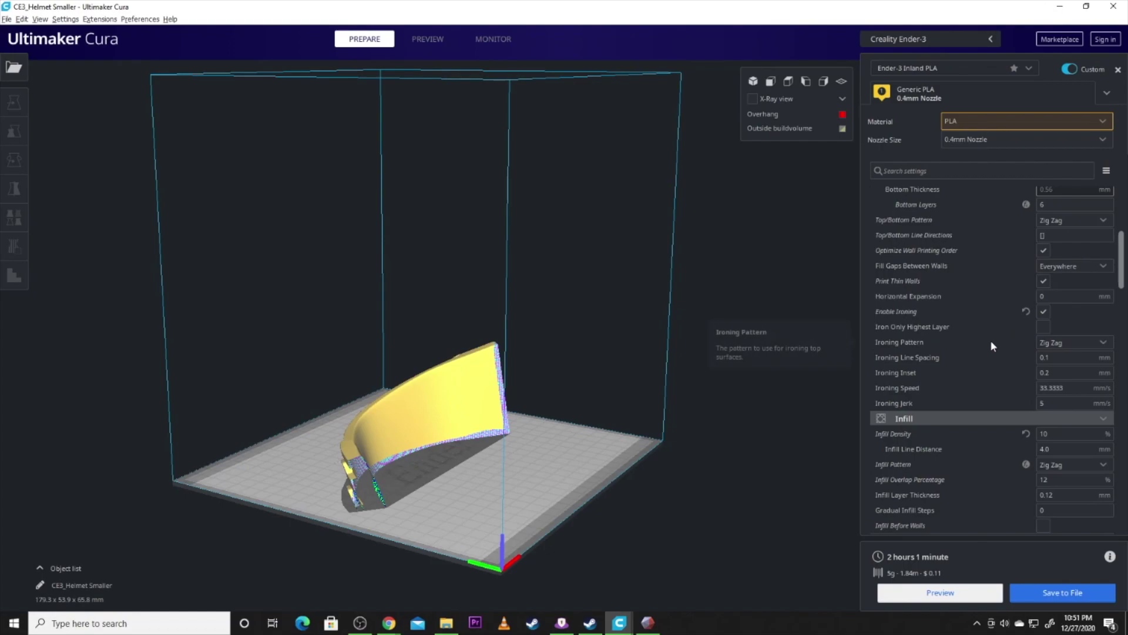
scroll(990, 339, "down", 3)
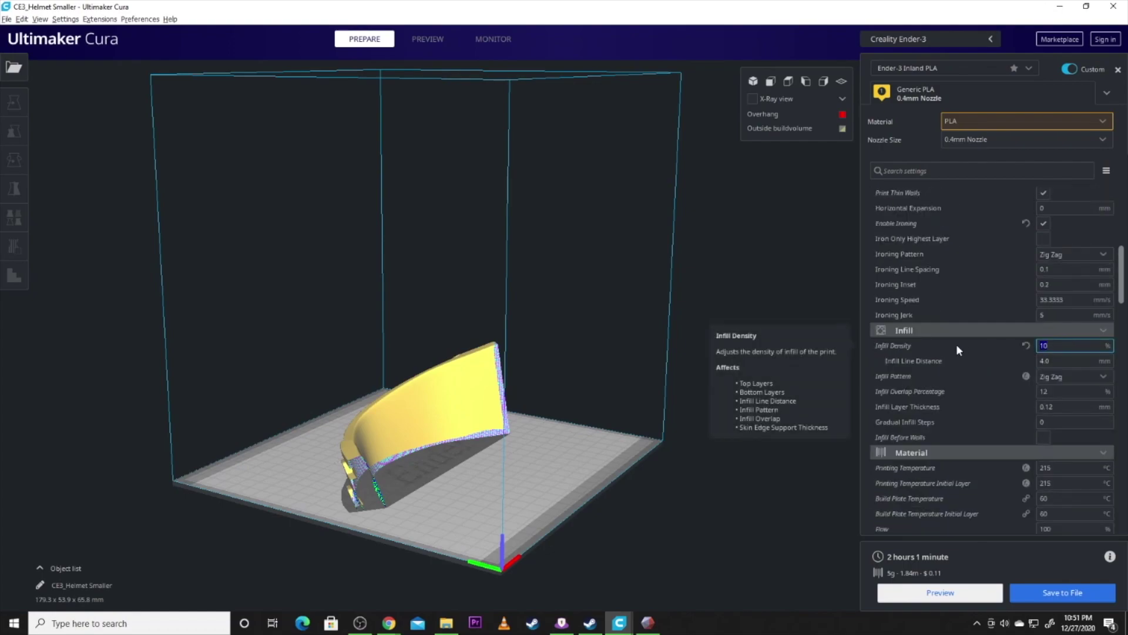
type("50")
left_click(952, 600)
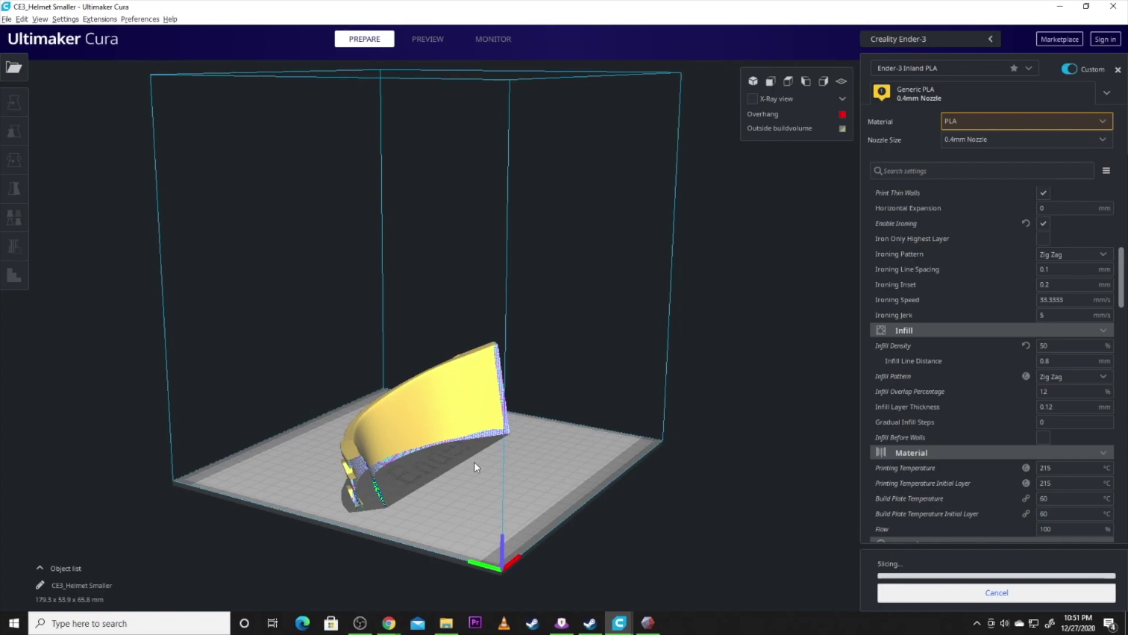
right_click_drag(475, 466, 736, 105)
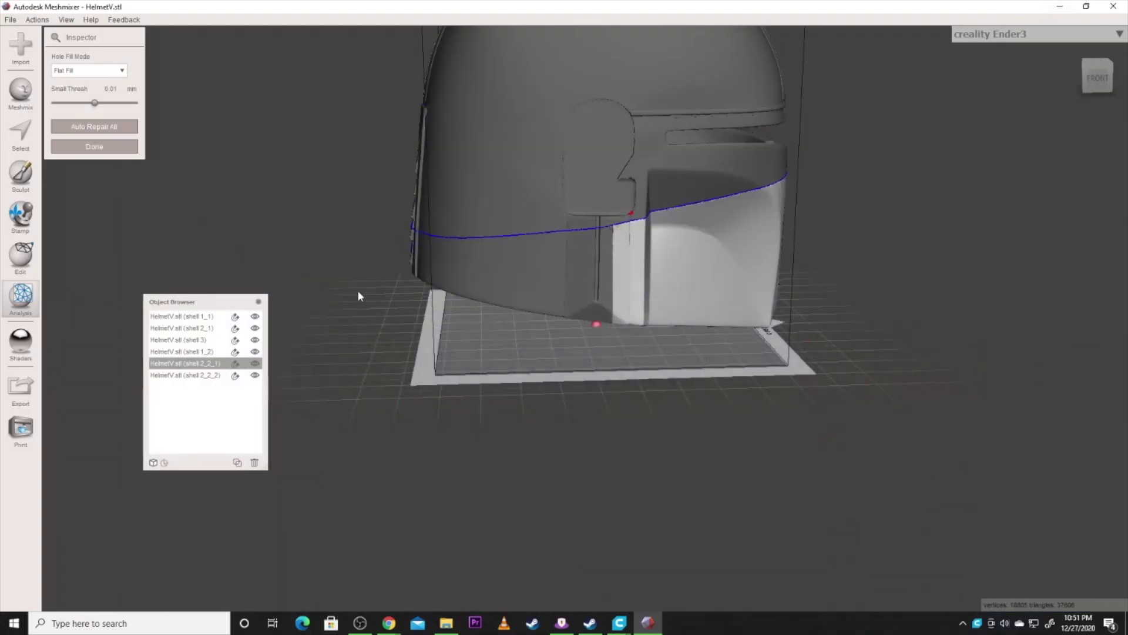
Step: Switch to Meshmixer, close the Inspector, and export shell 2_2_2 as a binary STL named "Helmet Bottom repair"
left_click(194, 365)
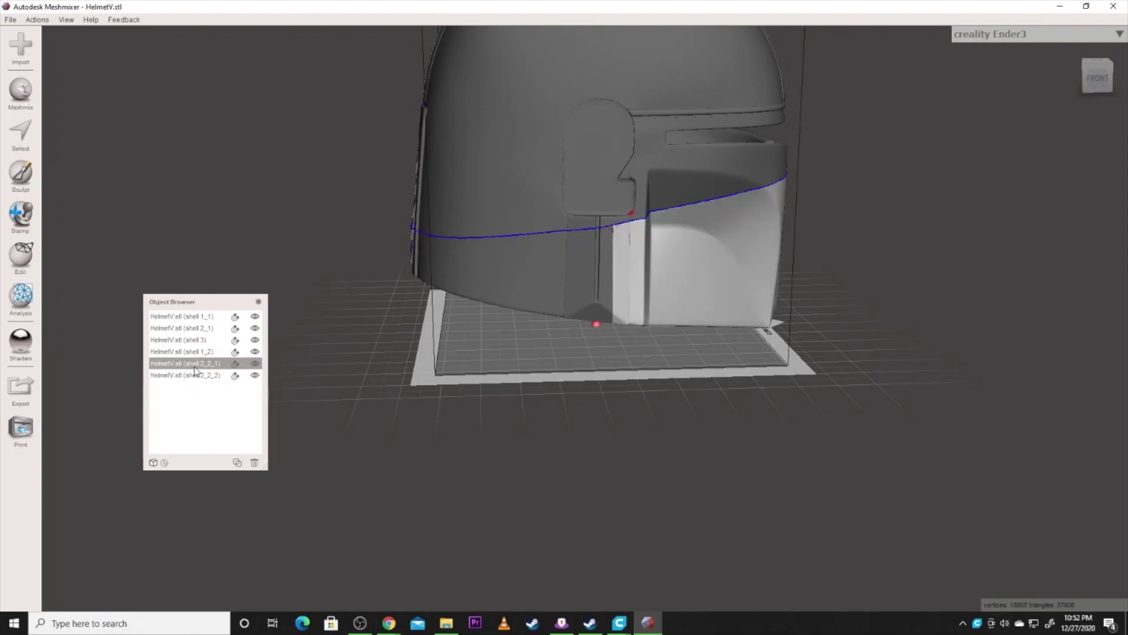
left_click(197, 376)
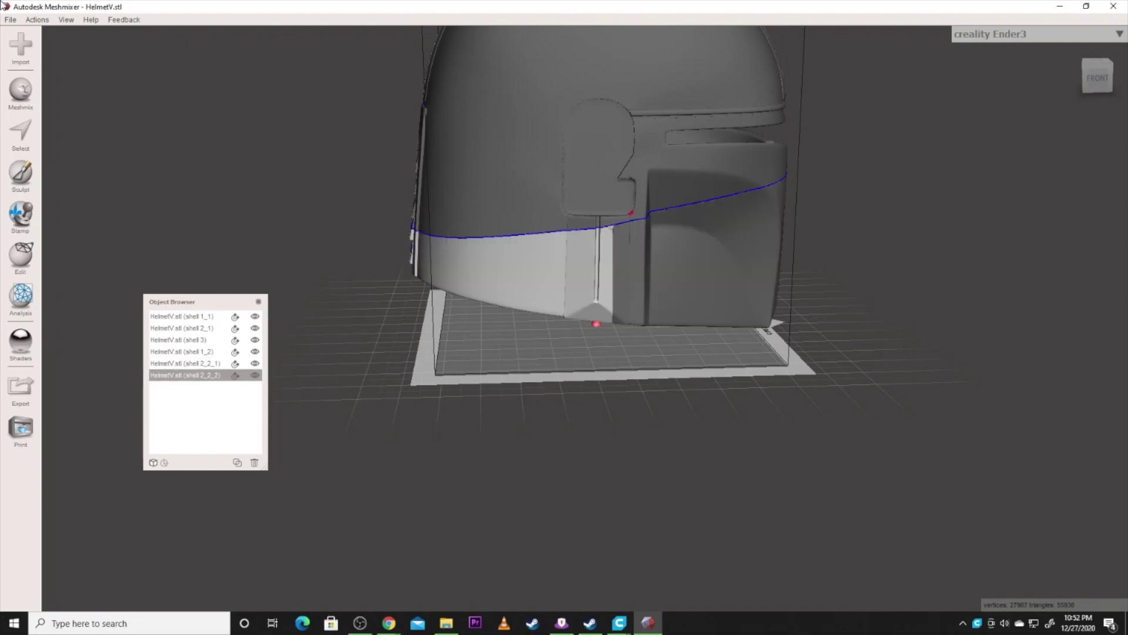
left_click(10, 19)
left_click(32, 183)
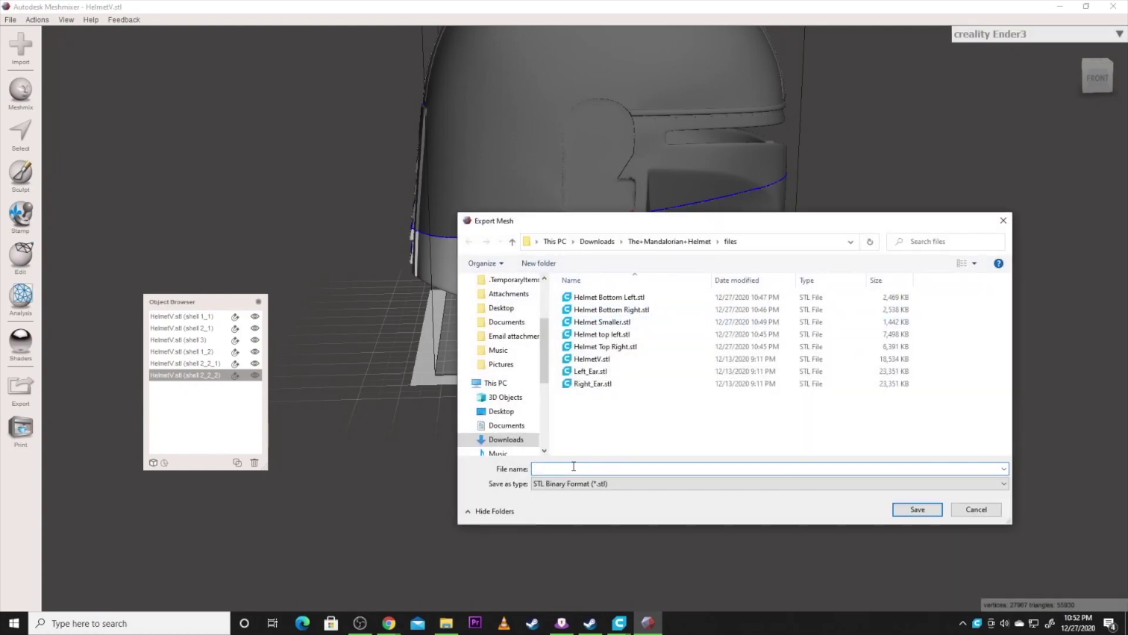
type("Helmet ")
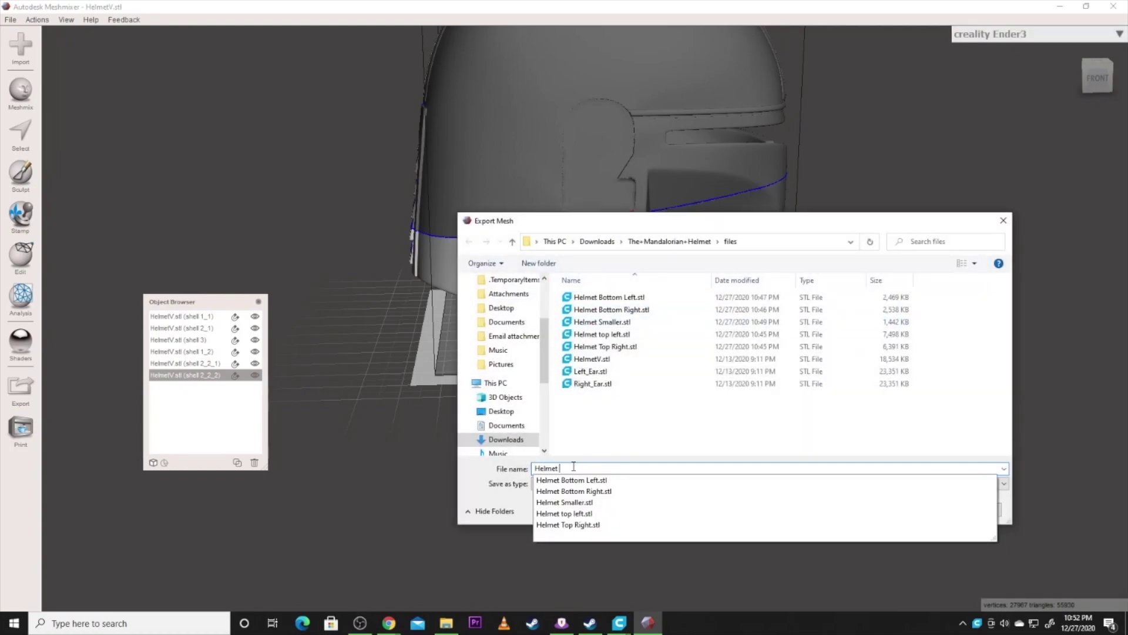
type("Bo")
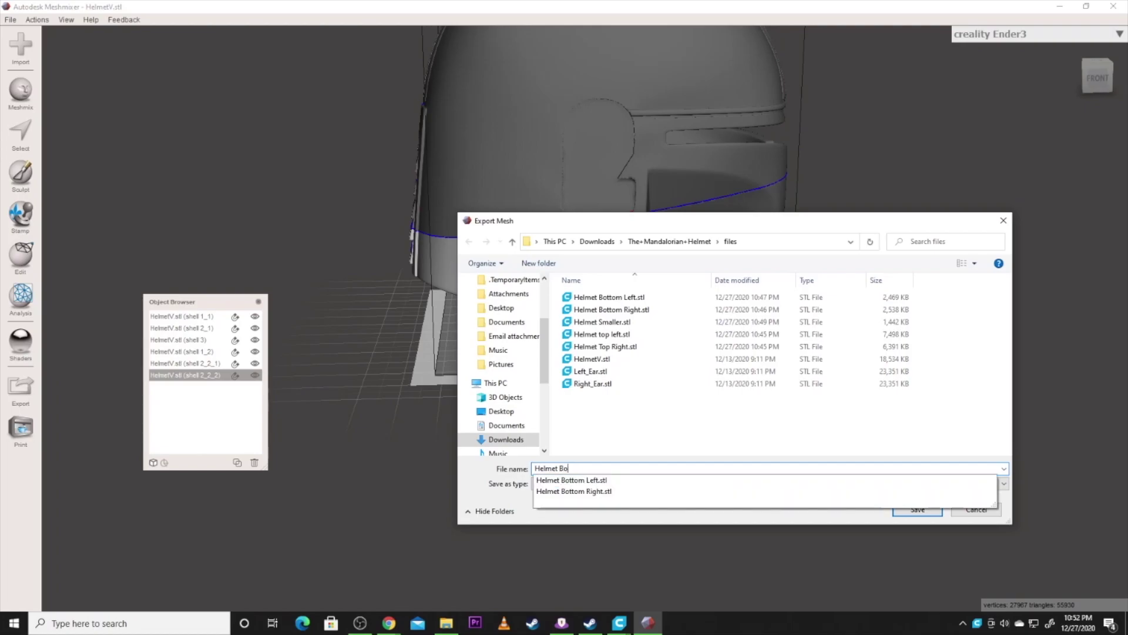
type("ttom Front")
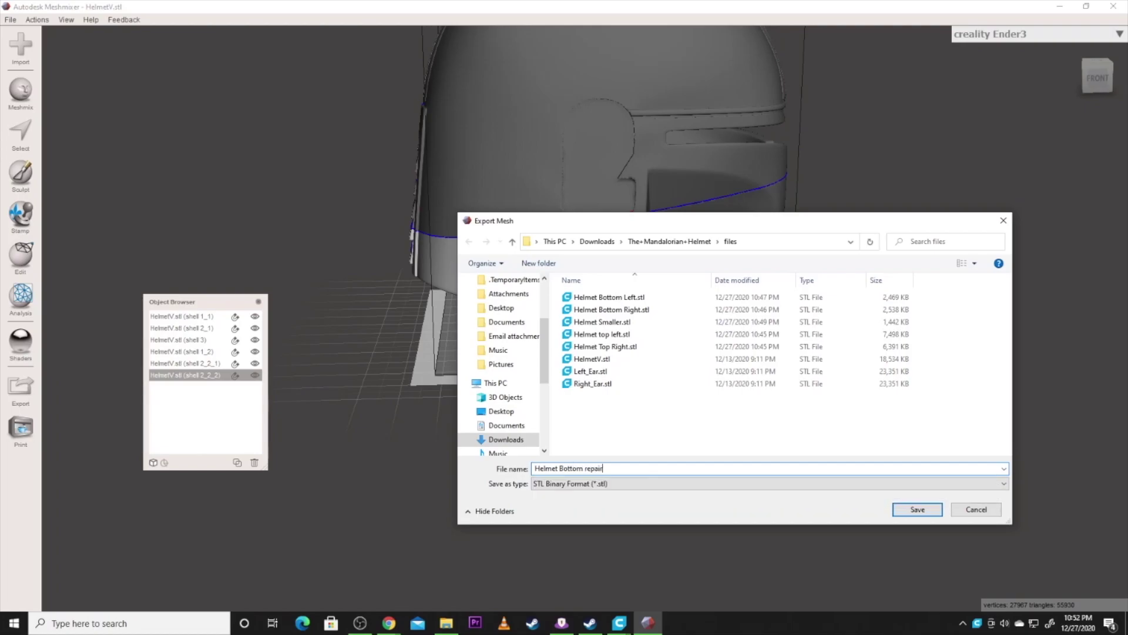
key("Return")
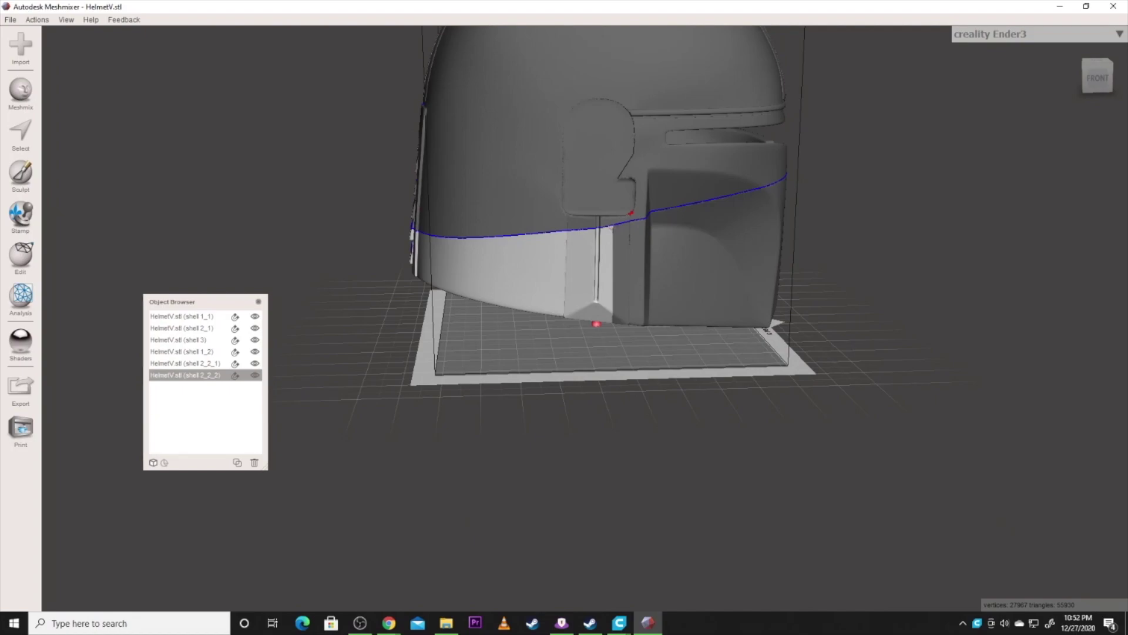
Step: Switch to the Cura window holding "Helmet Bottom" and replace that model with the "Helmet Bottom repair" STL
left_click(619, 623)
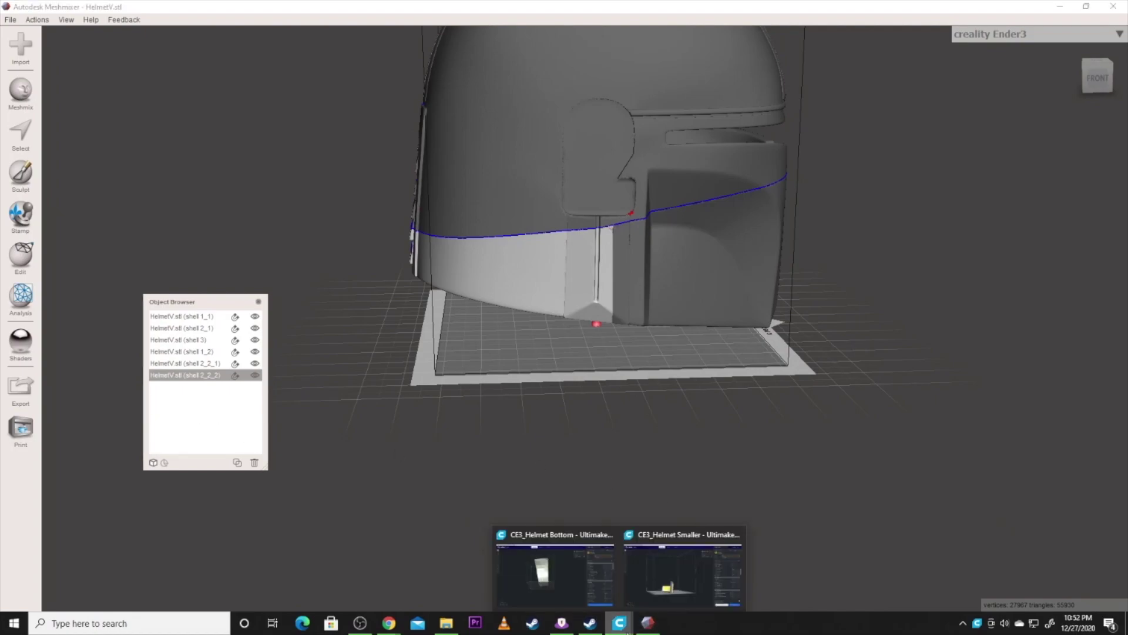
left_click(597, 561)
left_click(442, 257)
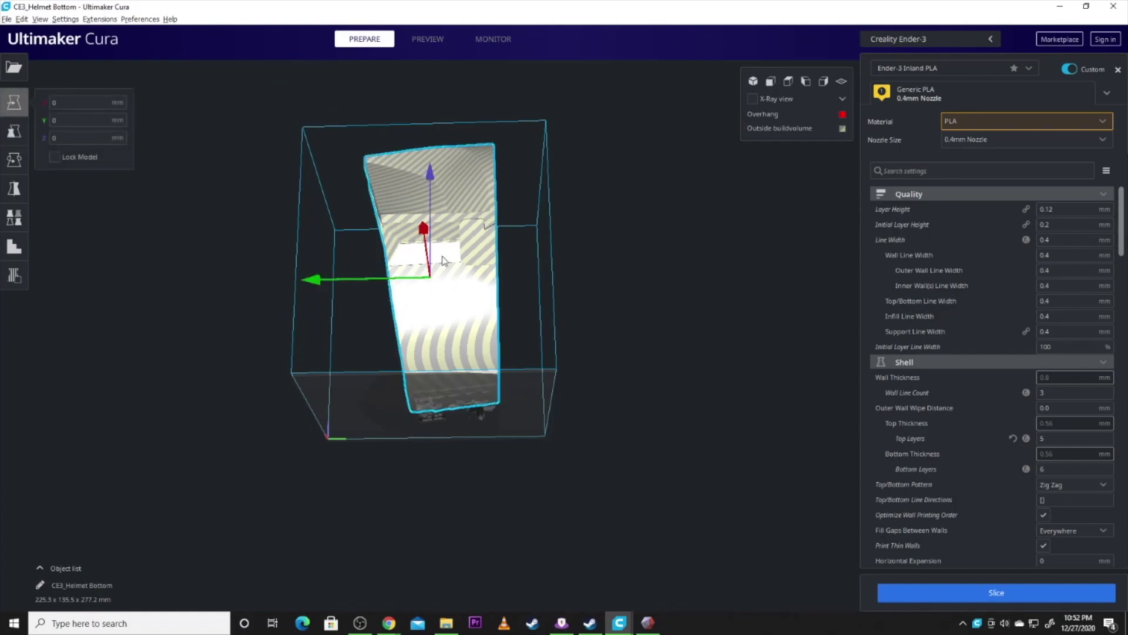
right_click(443, 258)
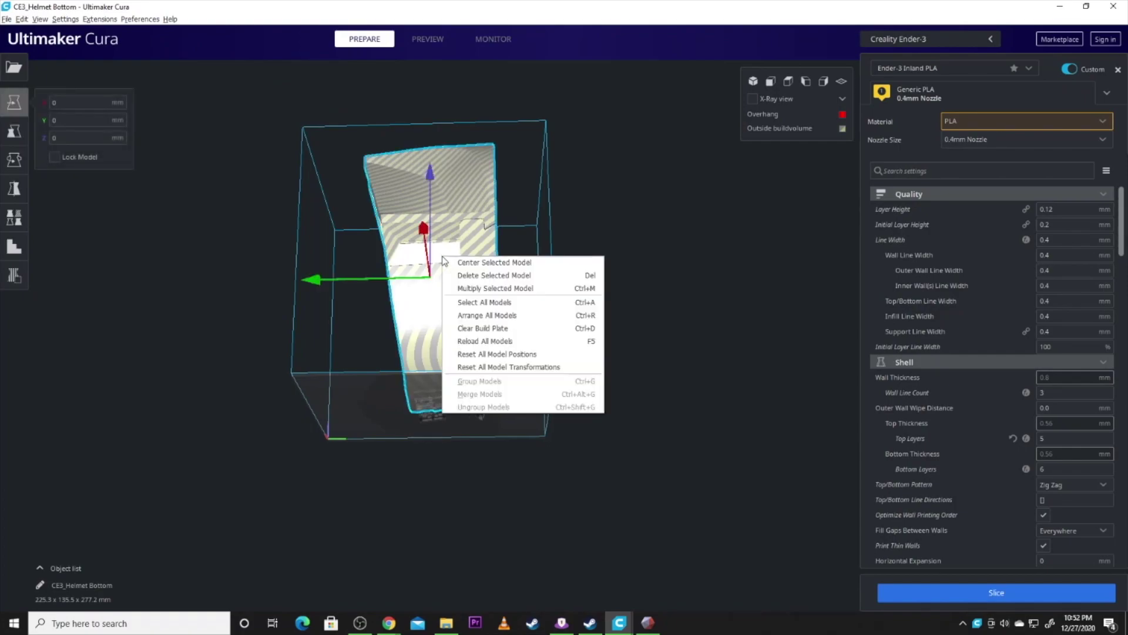
left_click(511, 275)
right_click_drag(511, 279, 535, 417)
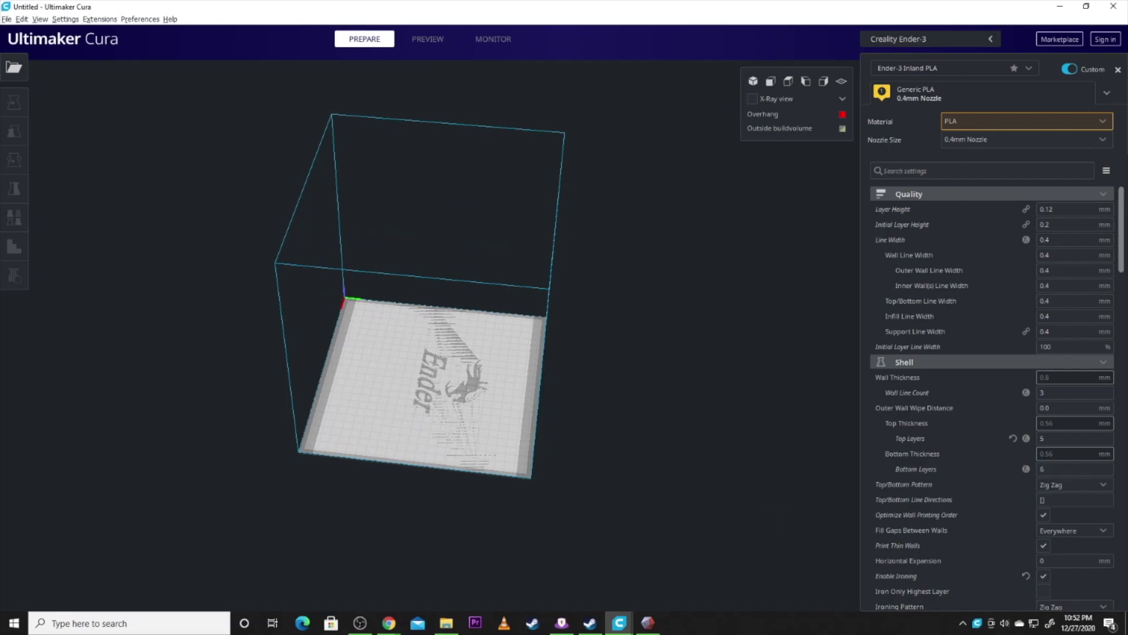
left_click_drag(0, 482, 468, 389)
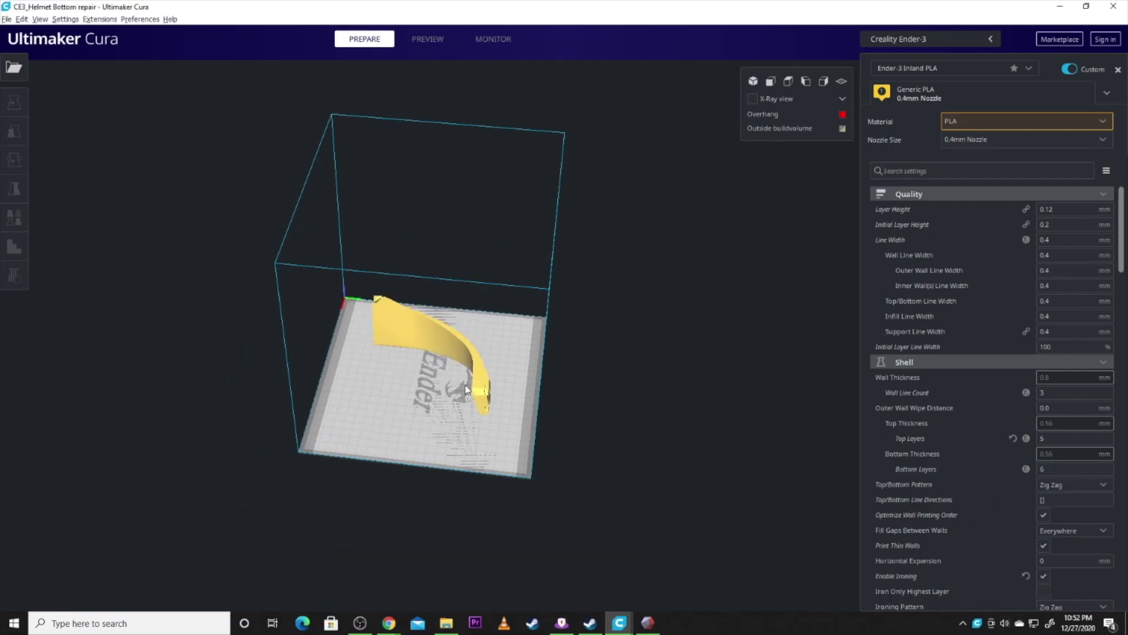
Step: Examine the surfaces and edges of the "Helmet Bottom repair" piece from several sides for remaining mesh errors
right_click_drag(438, 348, 814, 393)
scroll(366, 386, "up", 8)
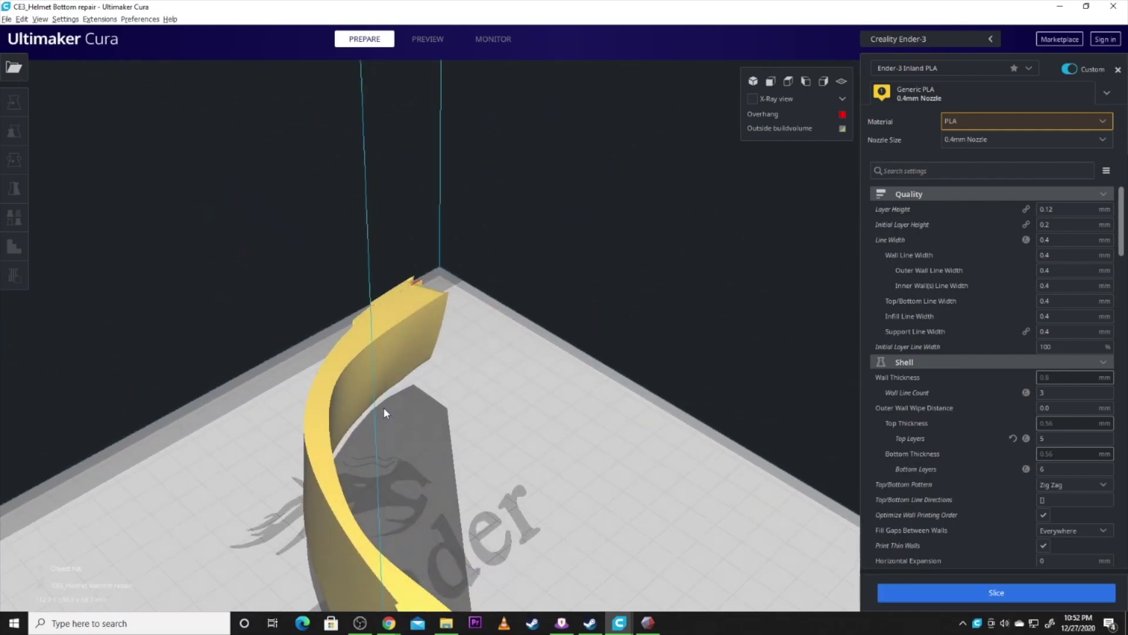
right_click_drag(385, 411, 227, 462)
scroll(269, 460, "down", 5)
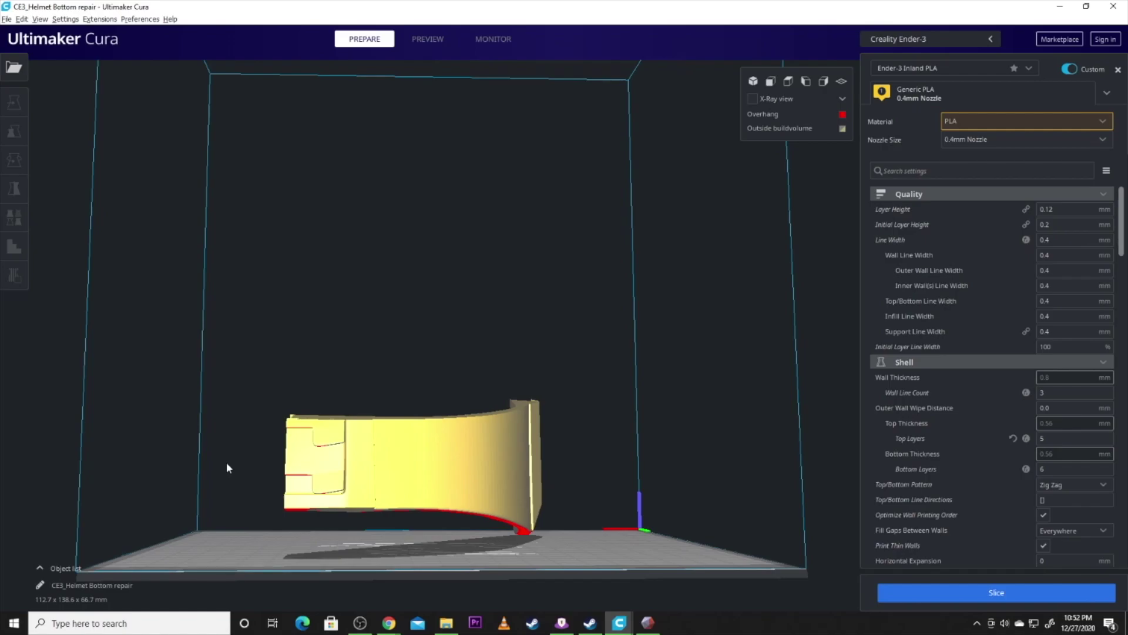
Step: Switch to Meshmixer and select the front lower piece, shell 2_2_1
left_click(648, 623)
left_click(653, 263)
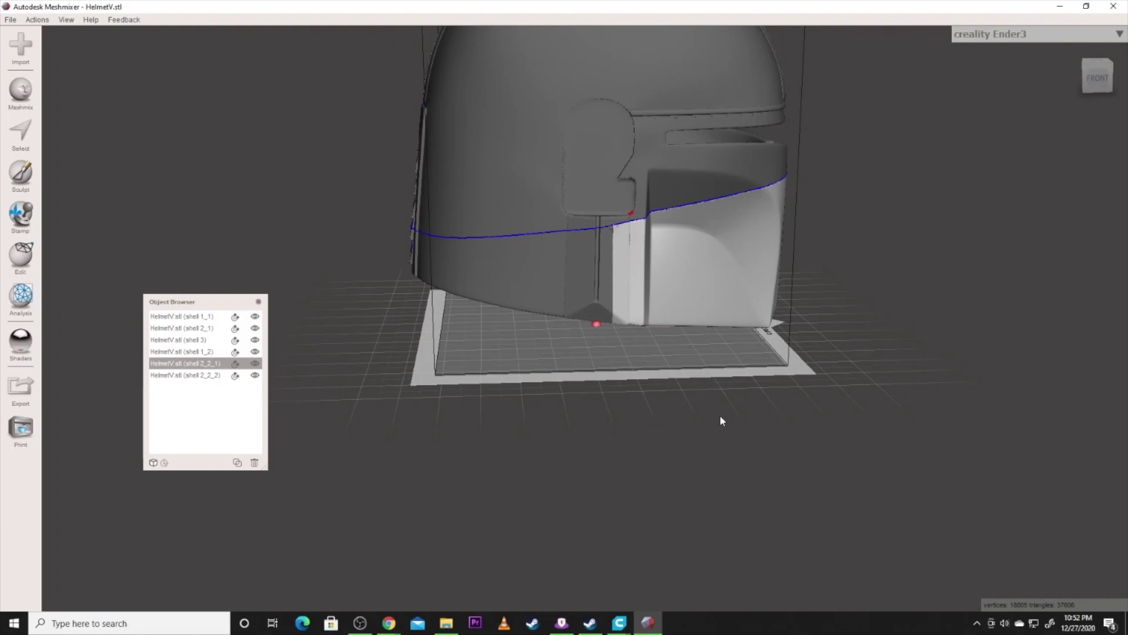
mouse_move(643, 619)
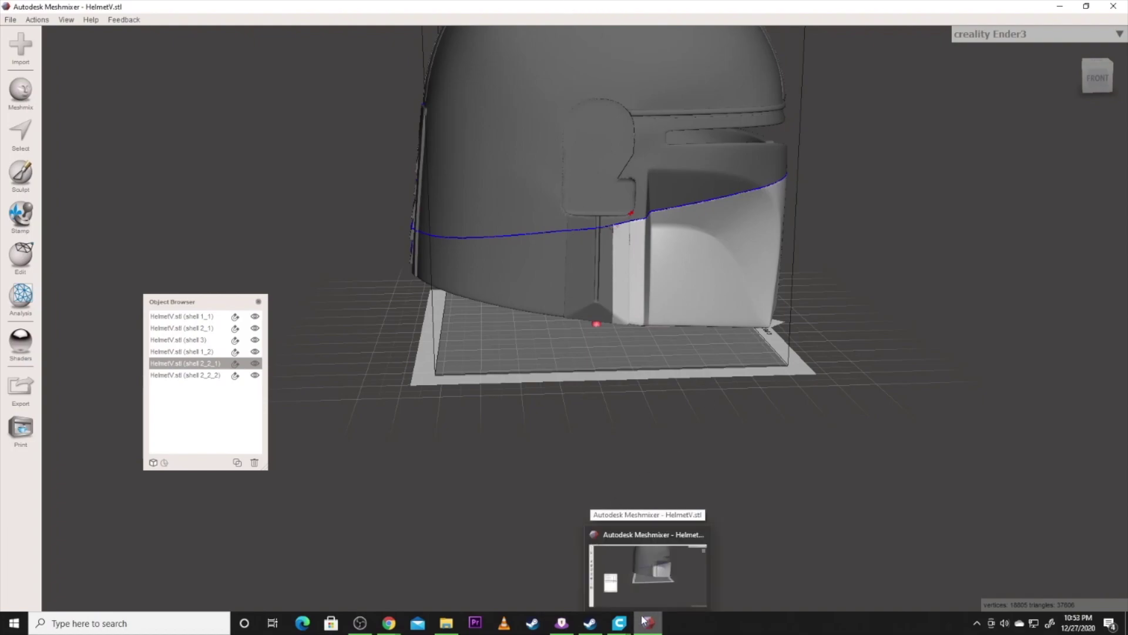